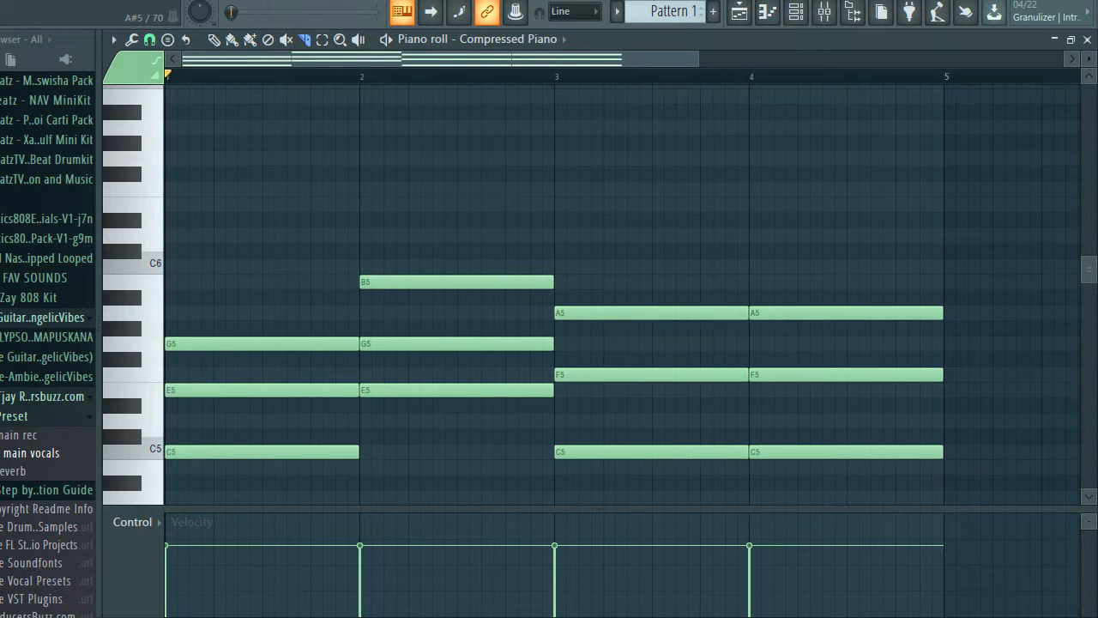
Step: Transpose the B5 note in bar 2 down one octave to B4, play the progression, and deselect the note
scroll(600, 296, down, 3)
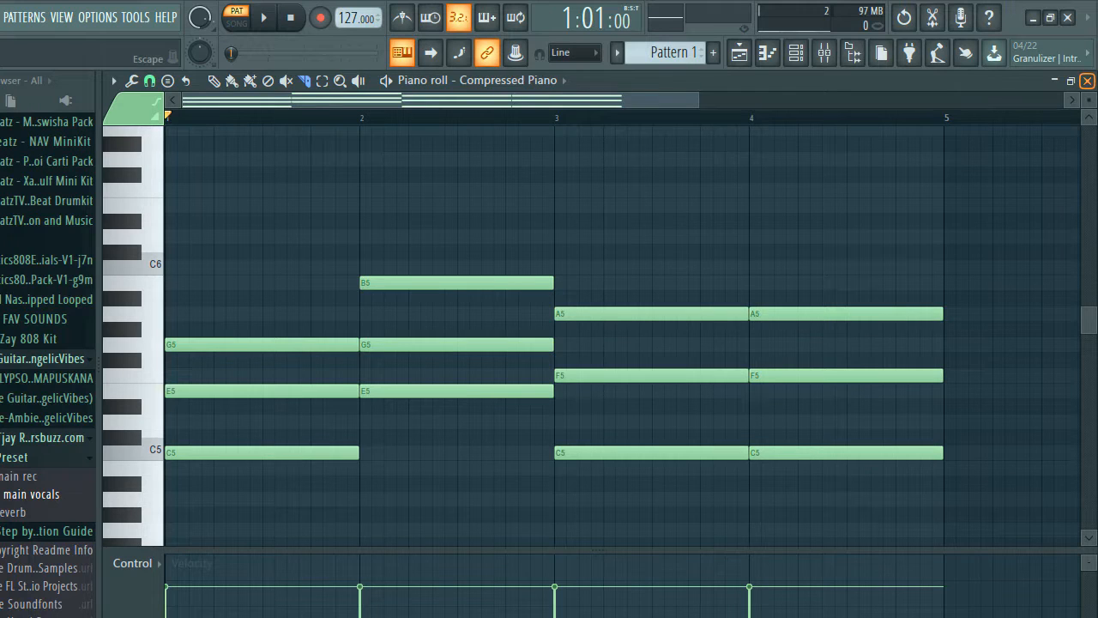
click(1087, 39)
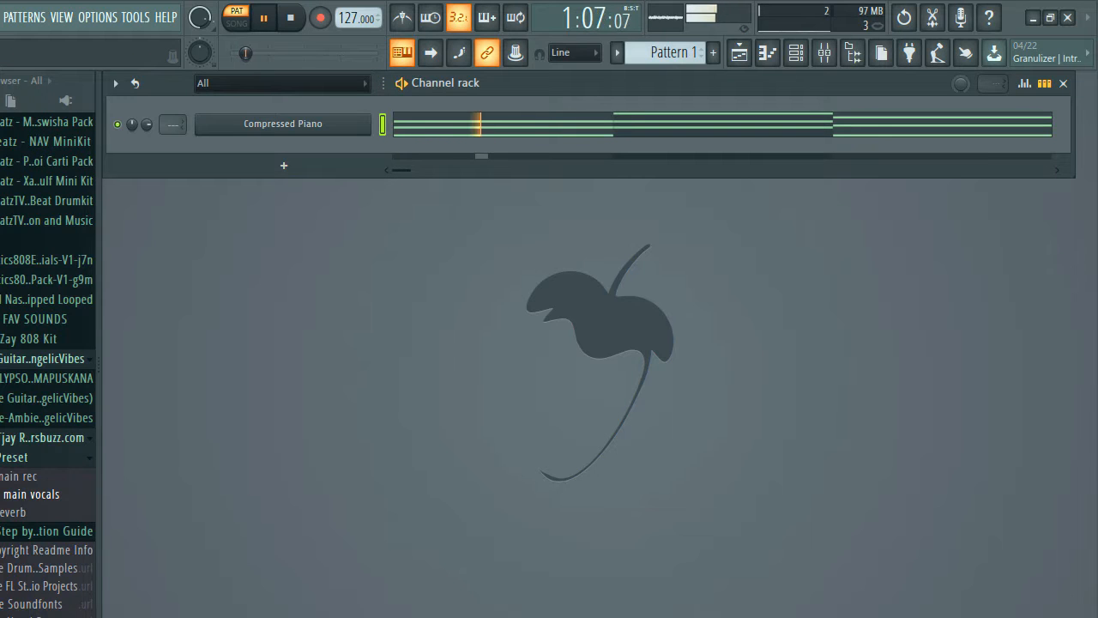
key(F7)
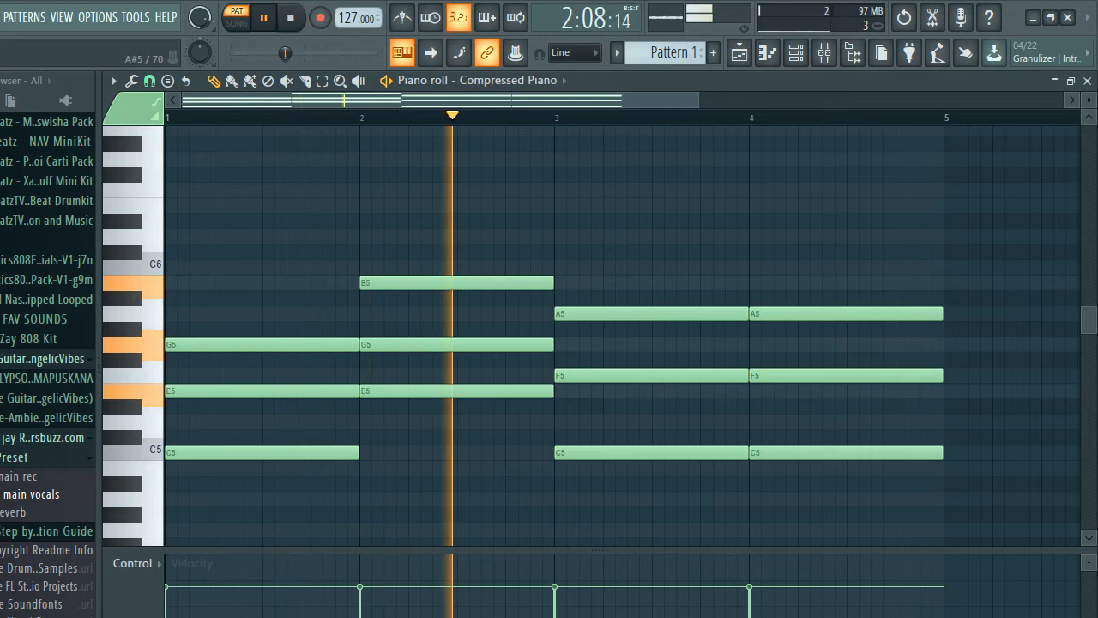
ctrl+click(457, 282)
key(ctrl+Down)
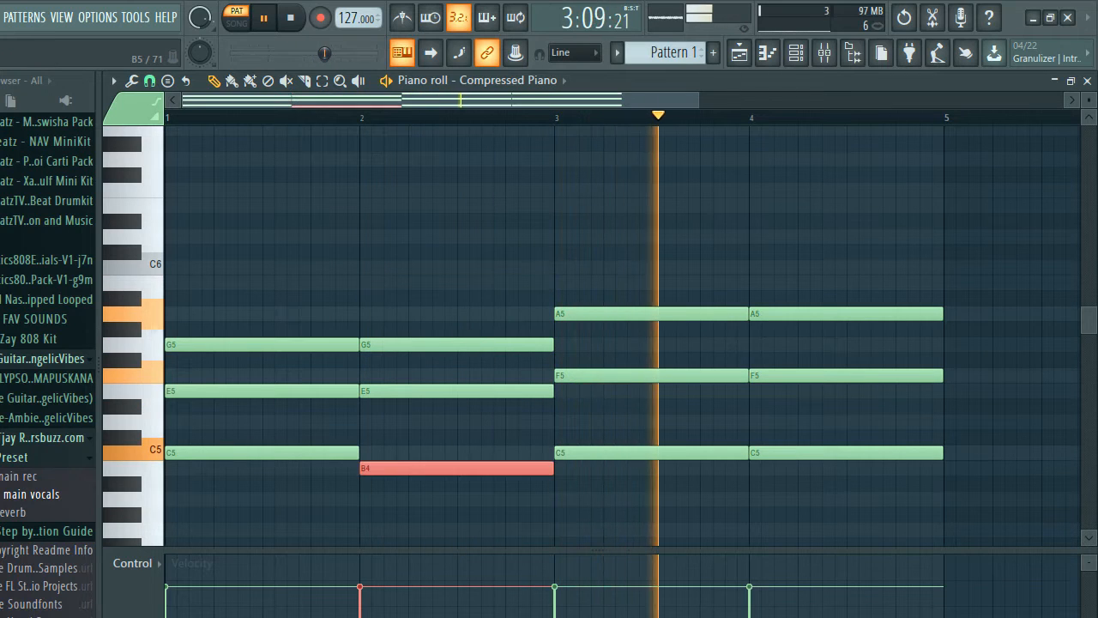
key(space)
key(space)
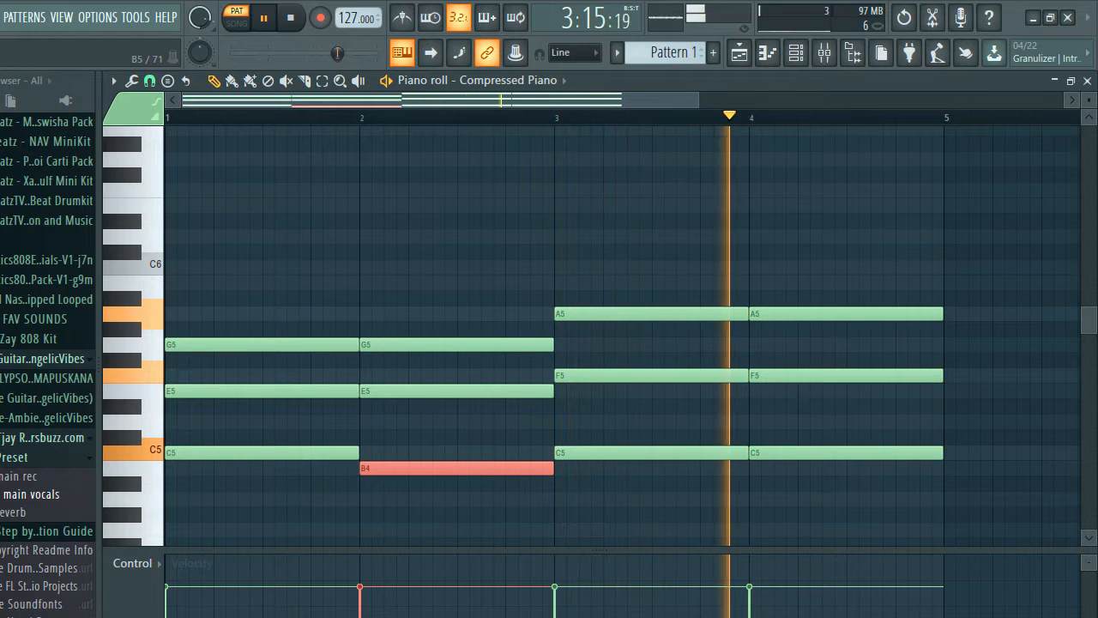
key(ctrl+d)
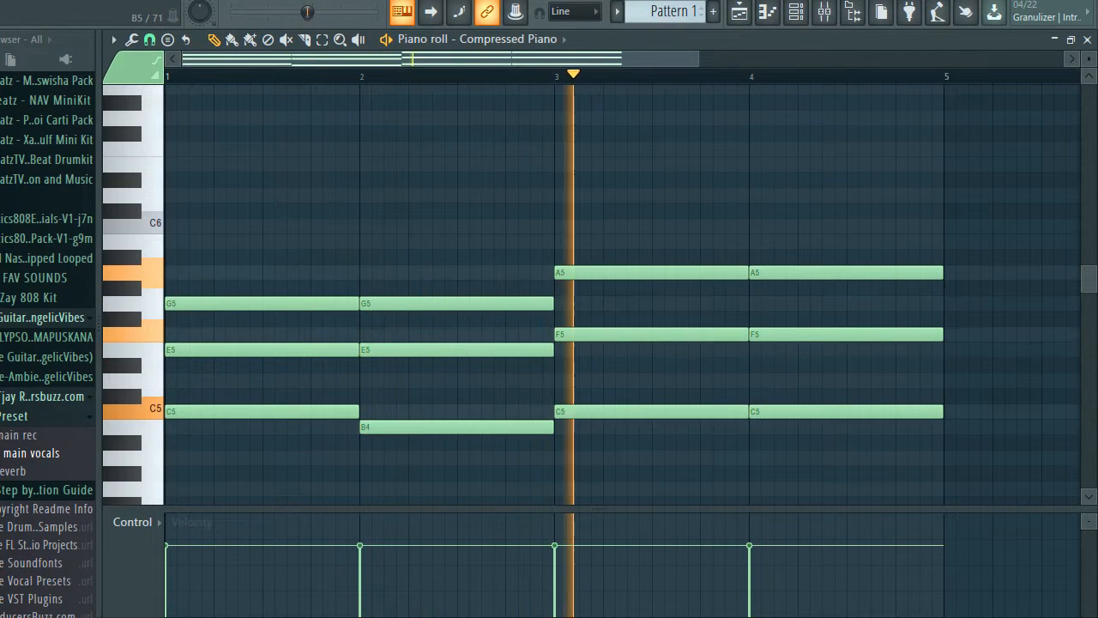
Step: Try transposing all the chord notes up one octave during playback
key(ctrl+Up)
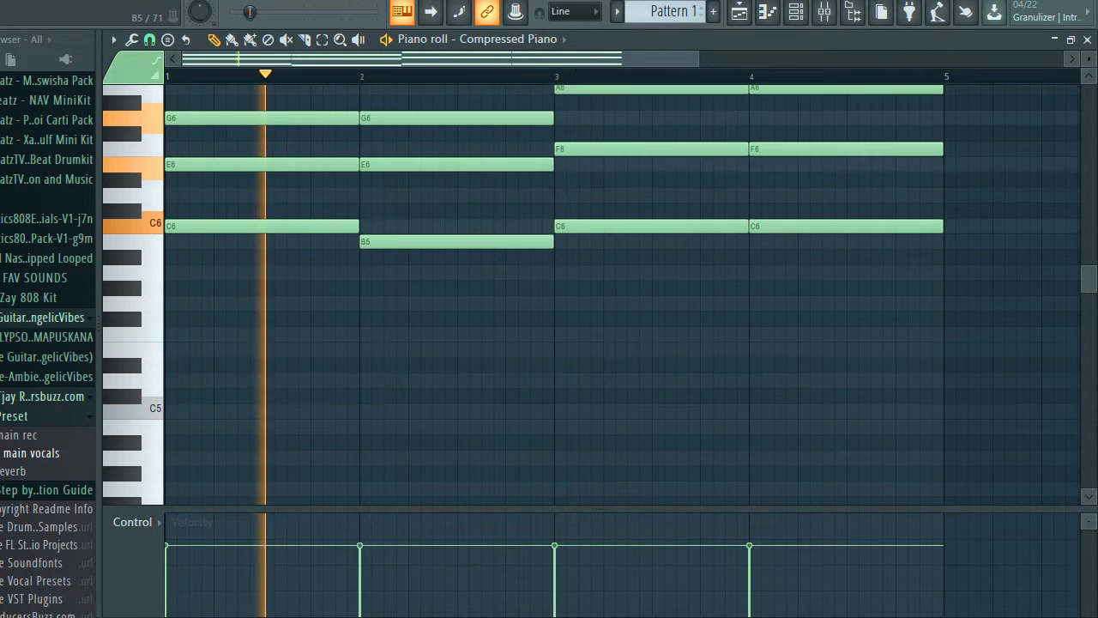
key(ctrl+Down)
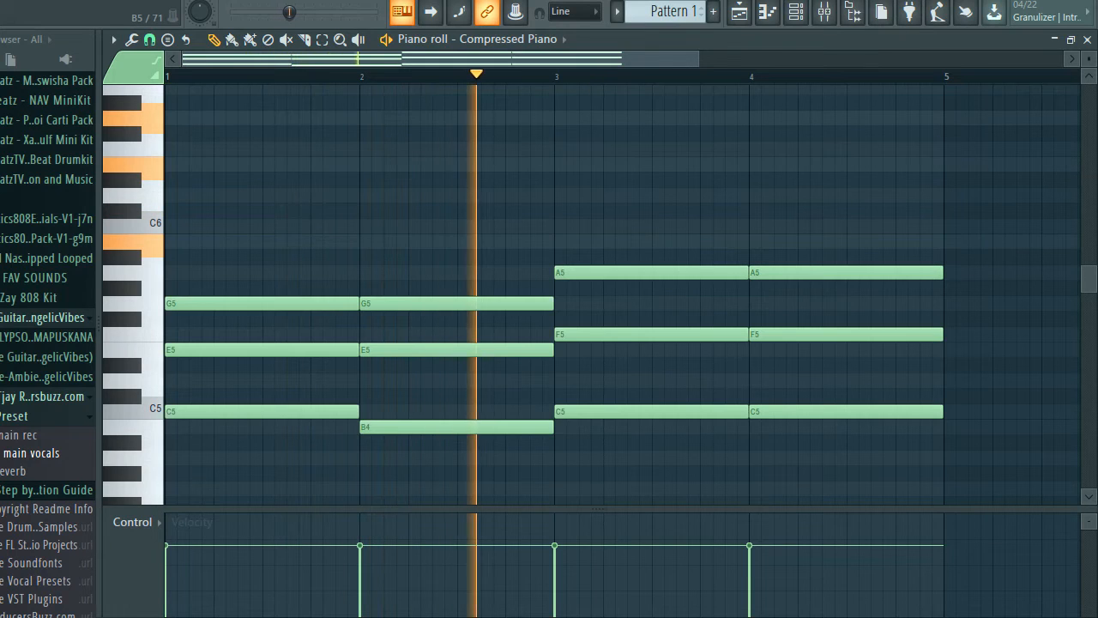
key(space)
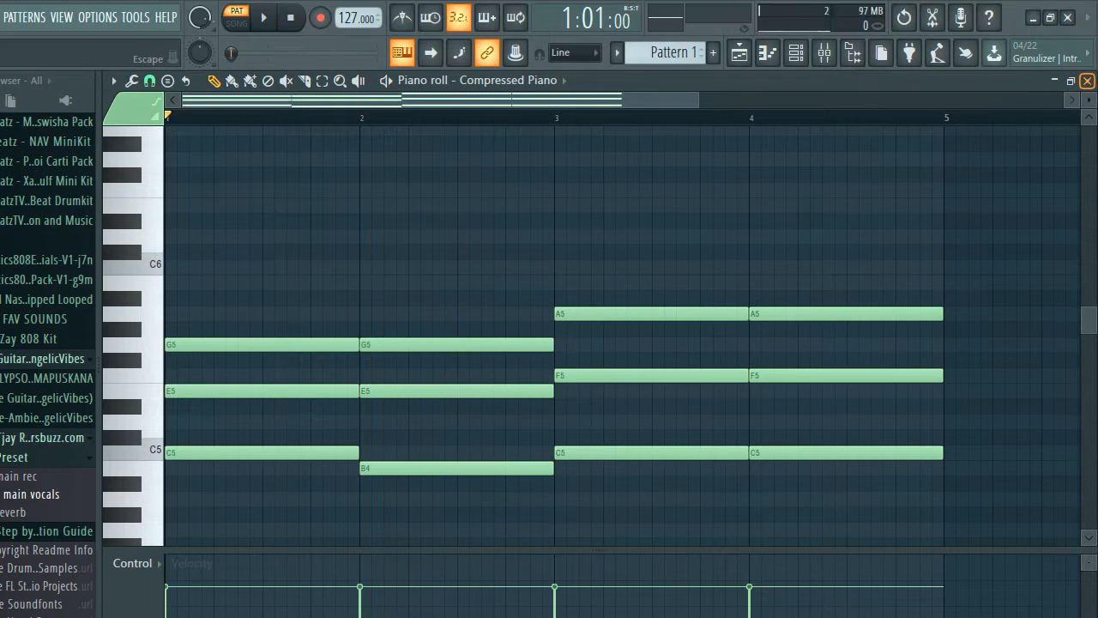
Step: Replace the Compressed Piano channel's instrument with Hypersonic and raise its part 1 level to +6.0 dB
click(1088, 39)
right_click(371, 120)
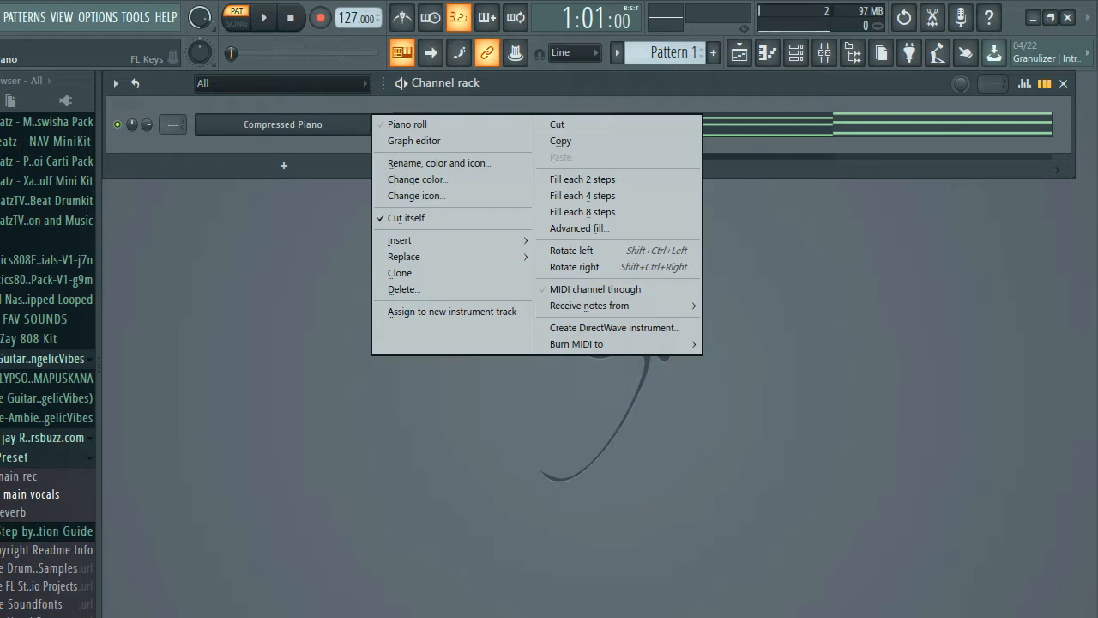
mouse_move(455, 257)
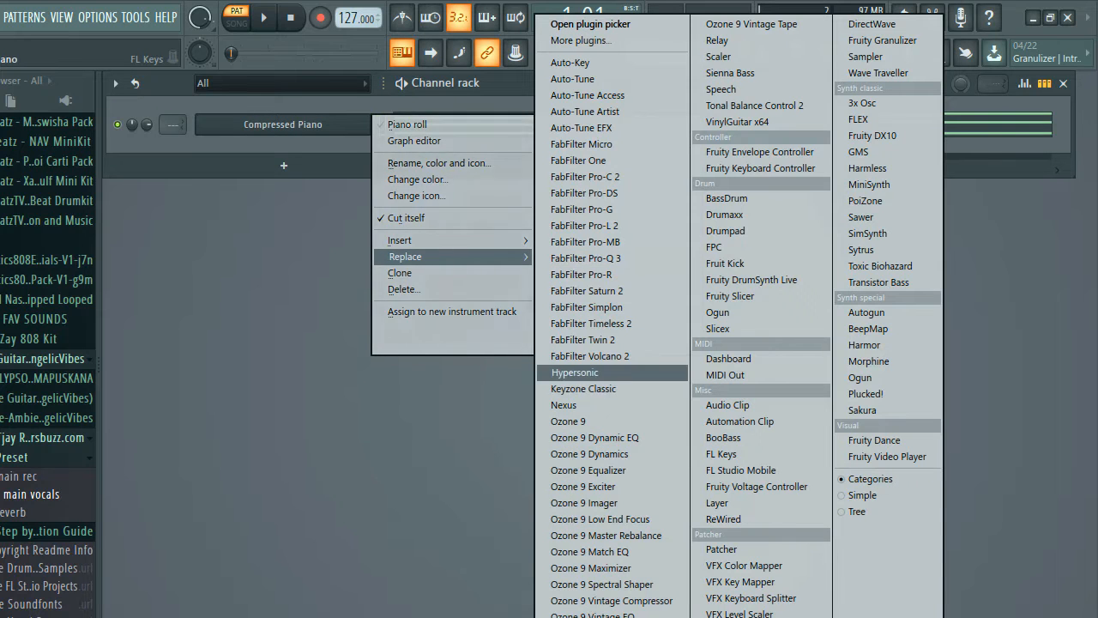
click(574, 373)
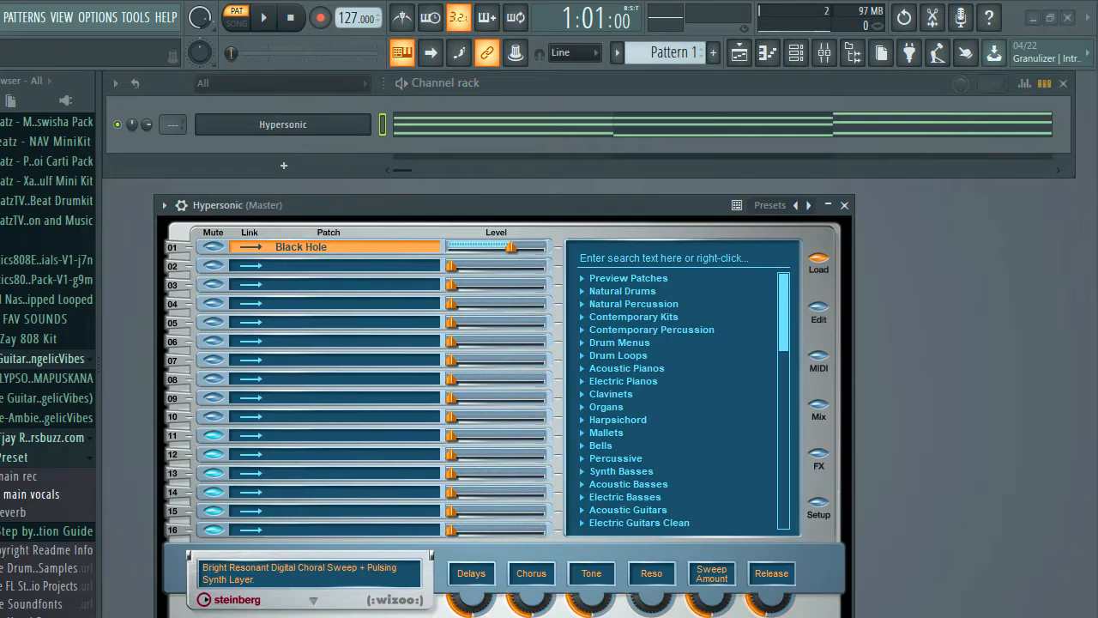
drag(512, 247, 541, 247)
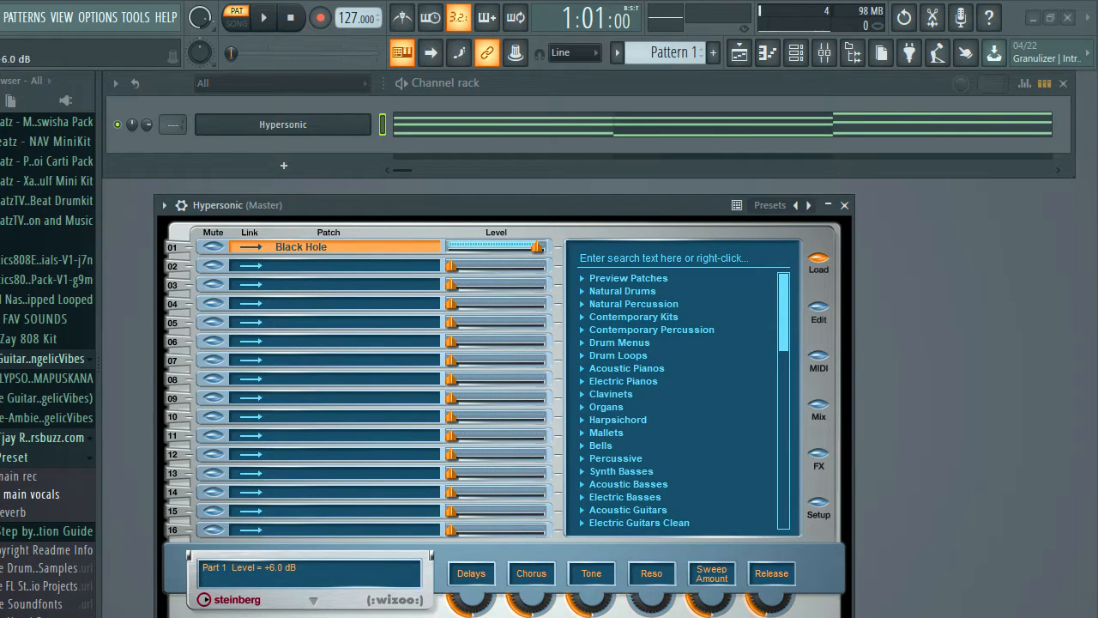
drag(515, 205, 515, 143)
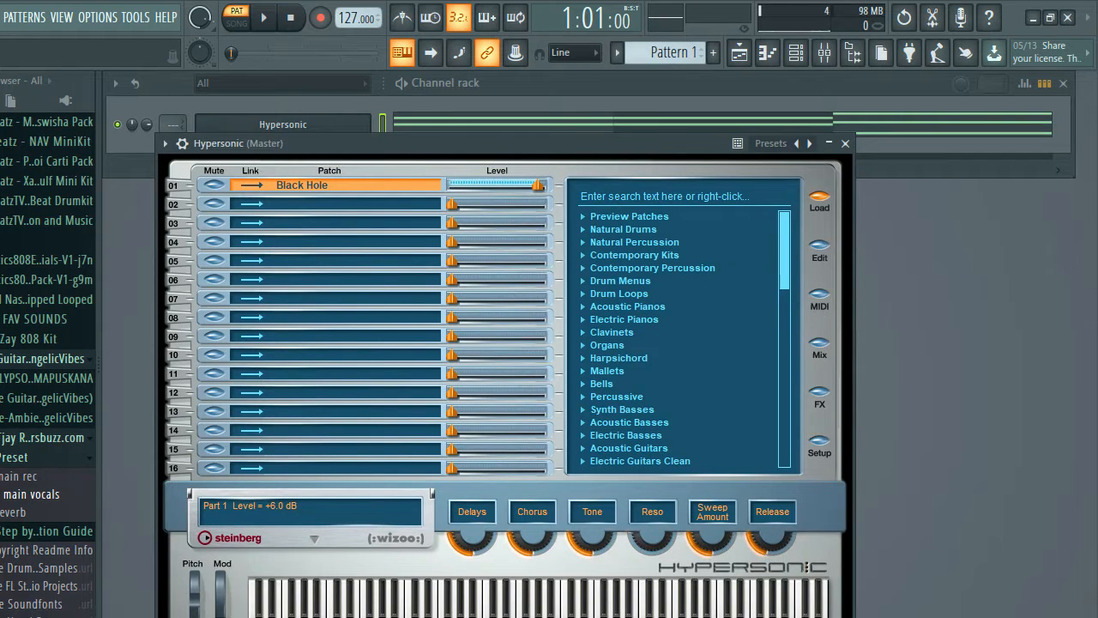
Step: Audition the Natural, Bright and Soft Grand Piano patches from Acoustic Pianos, and load Concert Hall Grand Piano into part 1
scroll(684, 339, down, 8)
scroll(684, 339, up, 5)
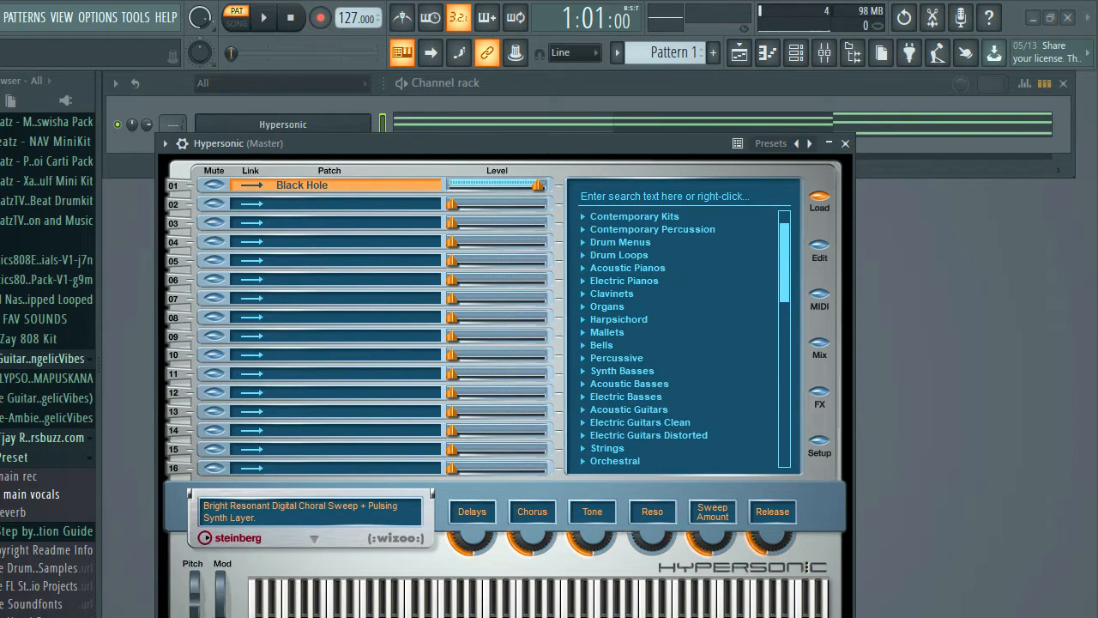
click(628, 267)
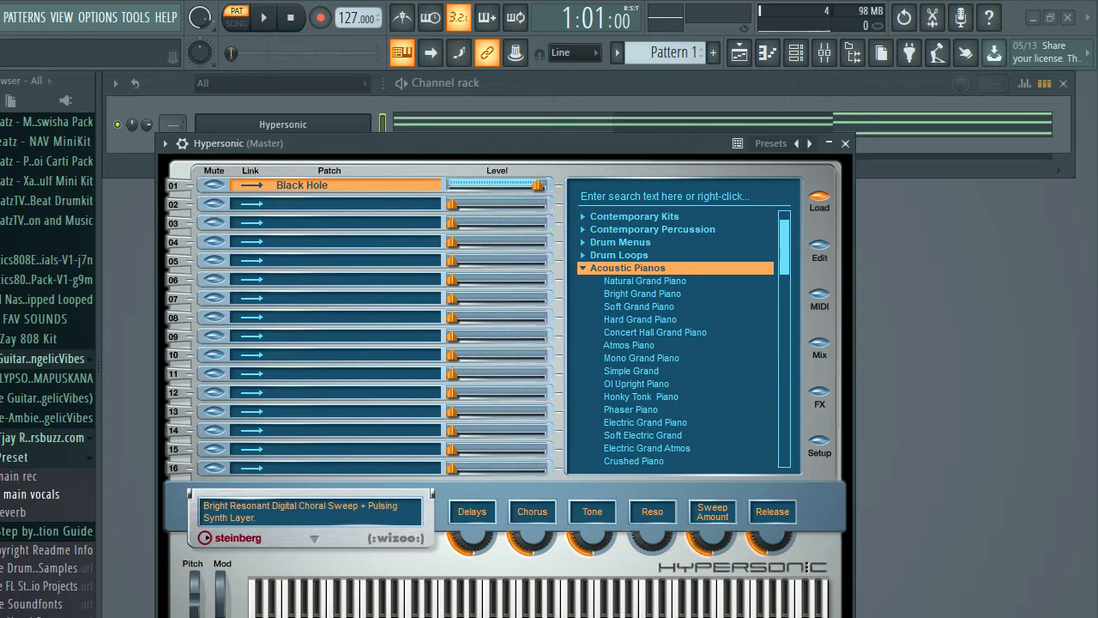
click(644, 281)
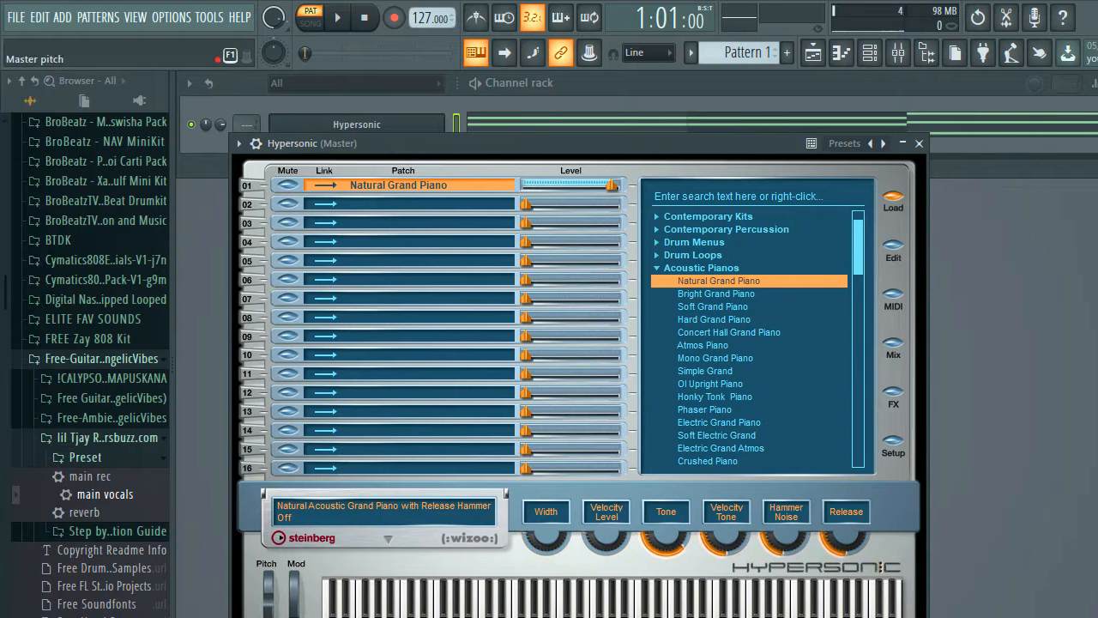
key(space)
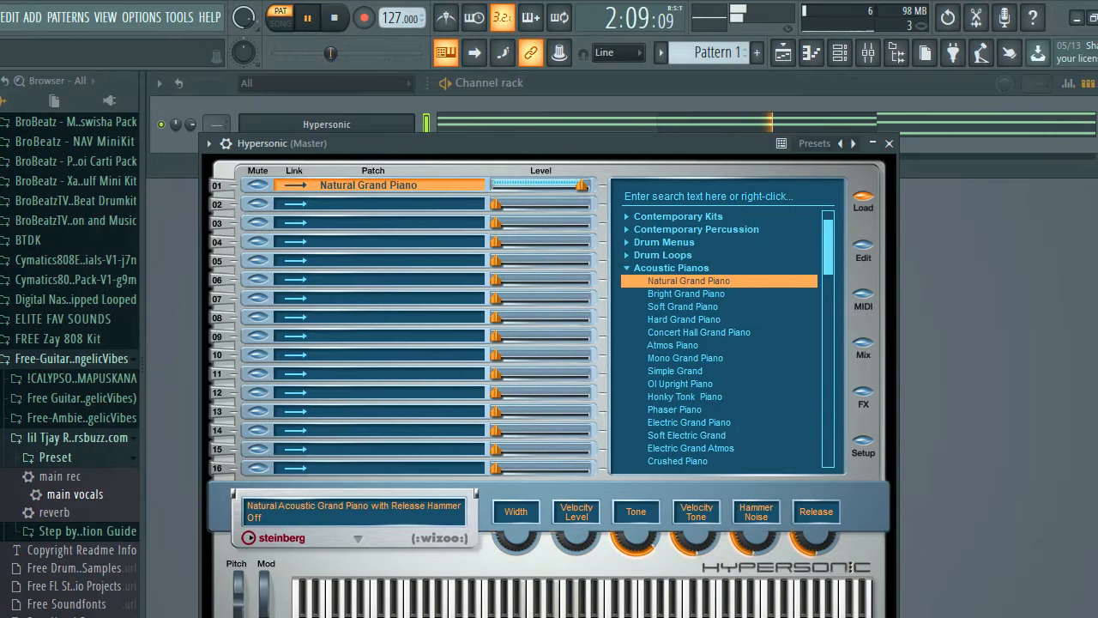
click(680, 294)
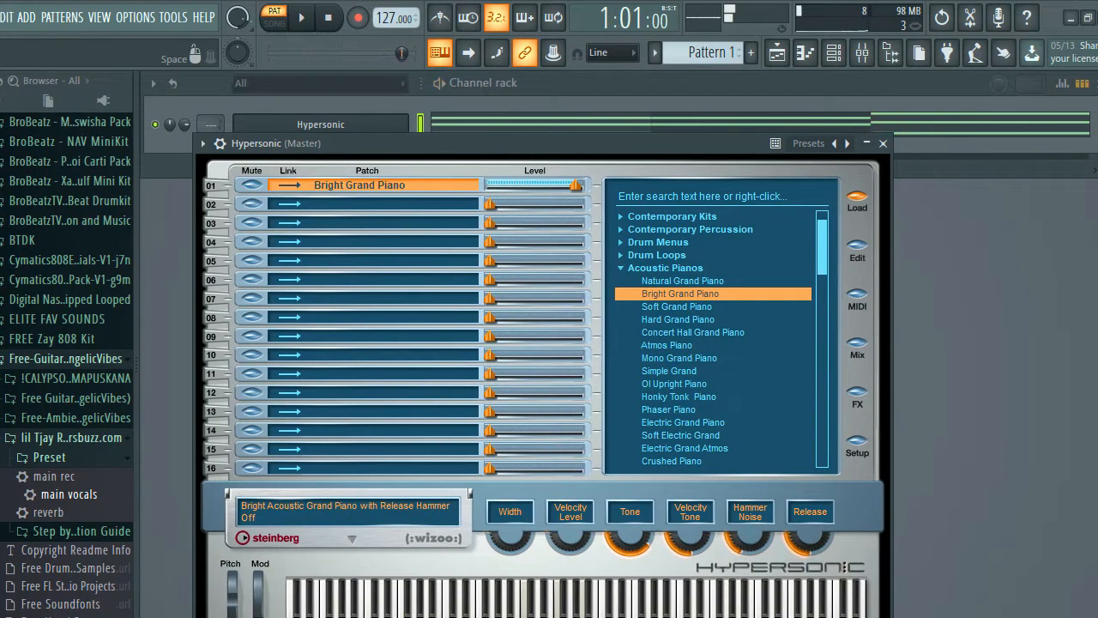
click(676, 306)
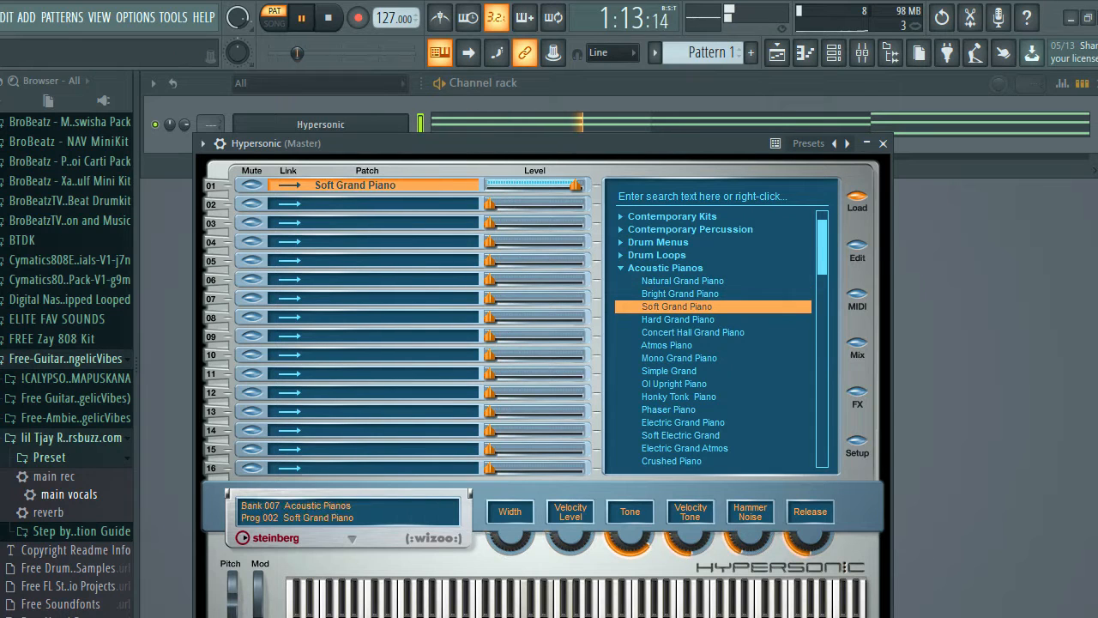
key(space)
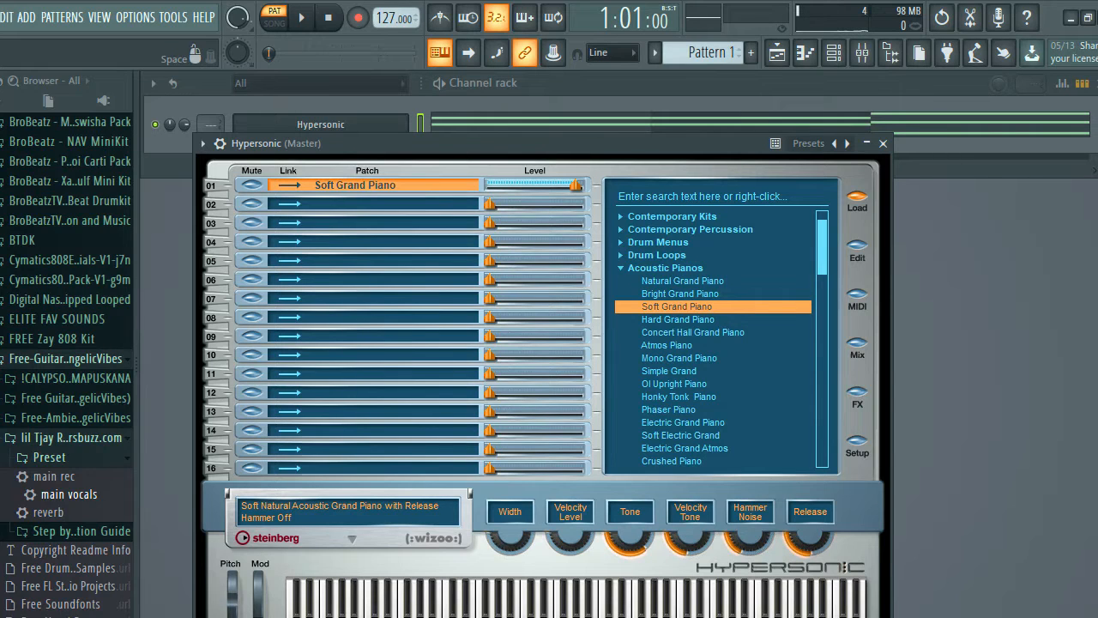
click(693, 332)
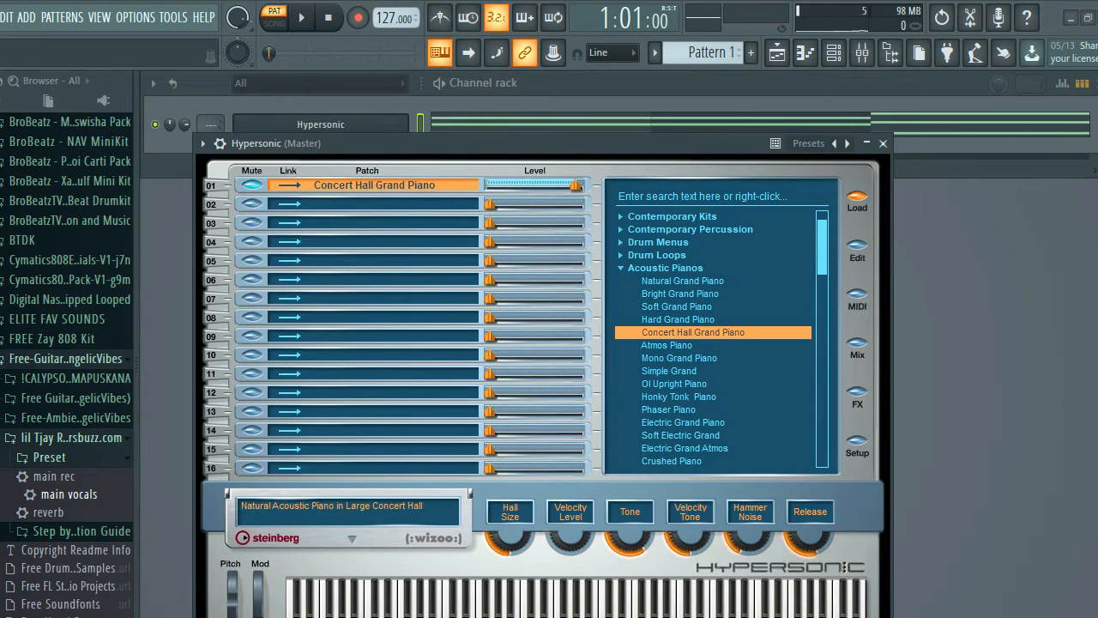
key(space)
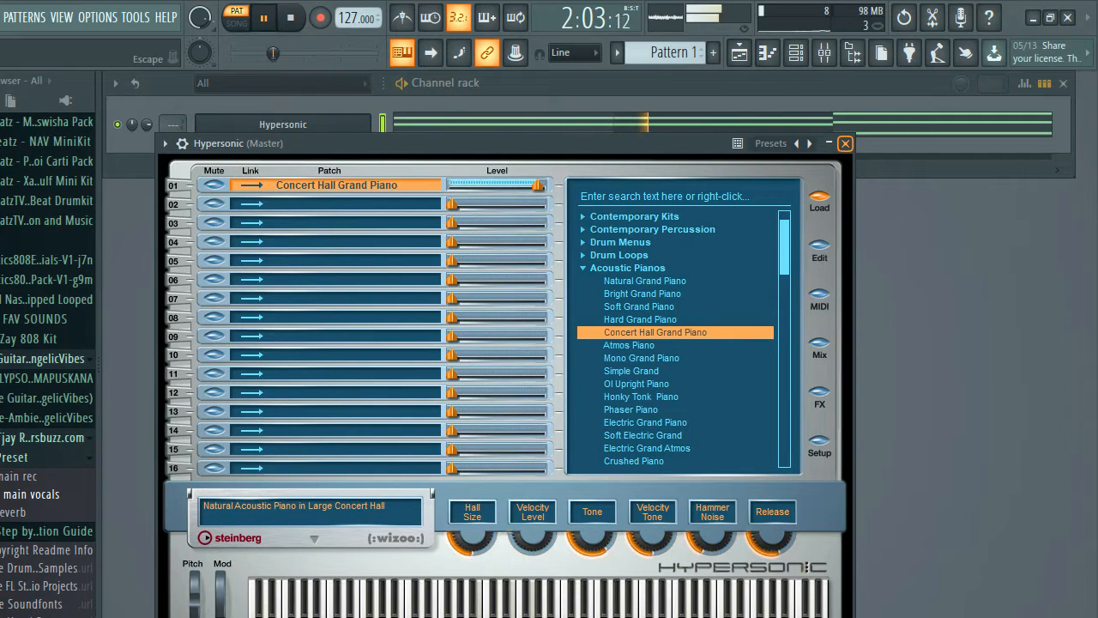
click(882, 143)
Step: Add a VinylGuitar x64 channel and turn the plugin's output volume up to maximum
click(283, 165)
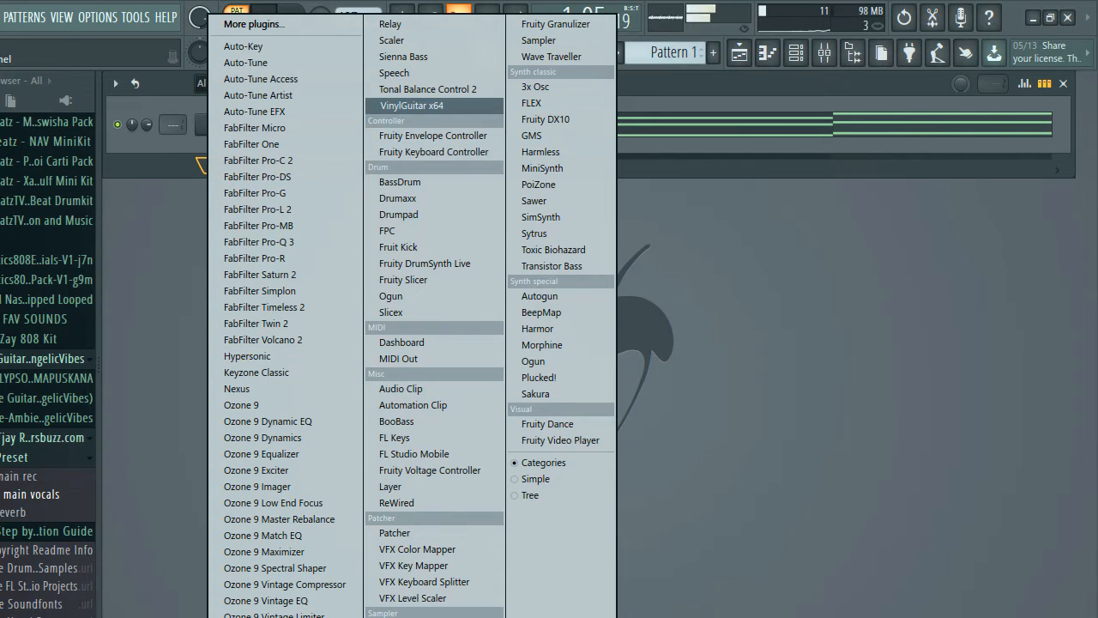
click(410, 106)
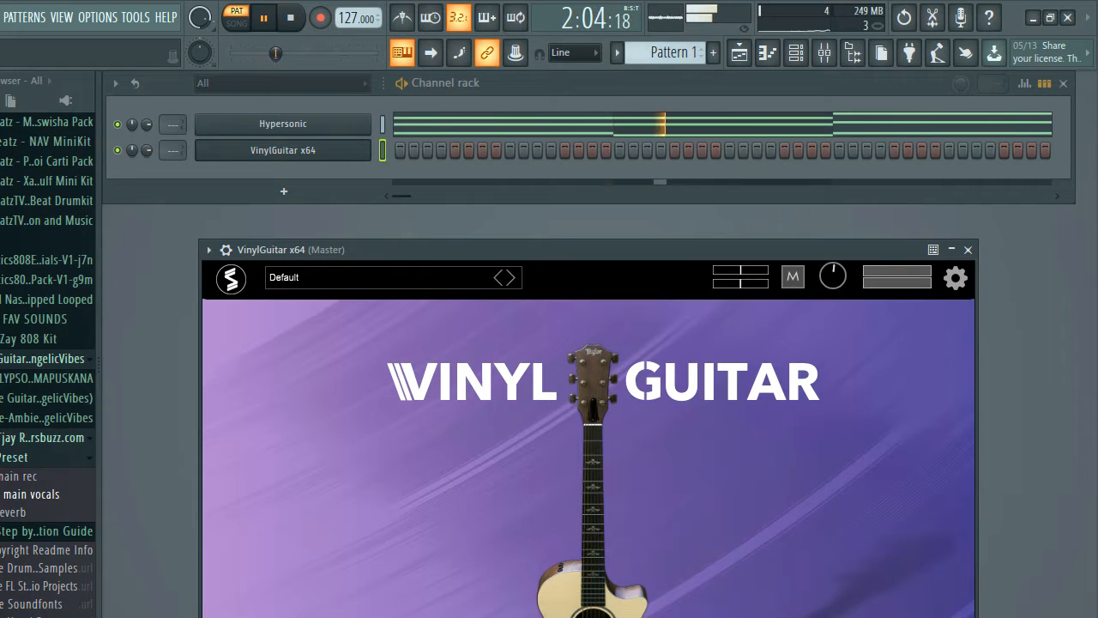
drag(833, 275, 833, 206)
drag(686, 249, 688, 185)
key(space)
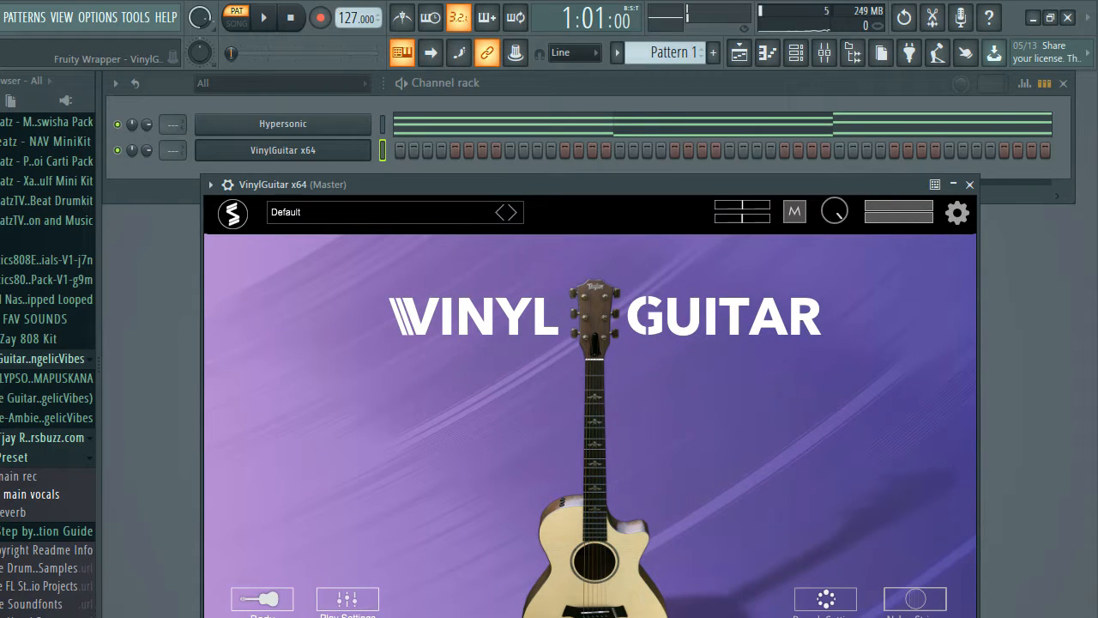
drag(688, 185, 684, 153)
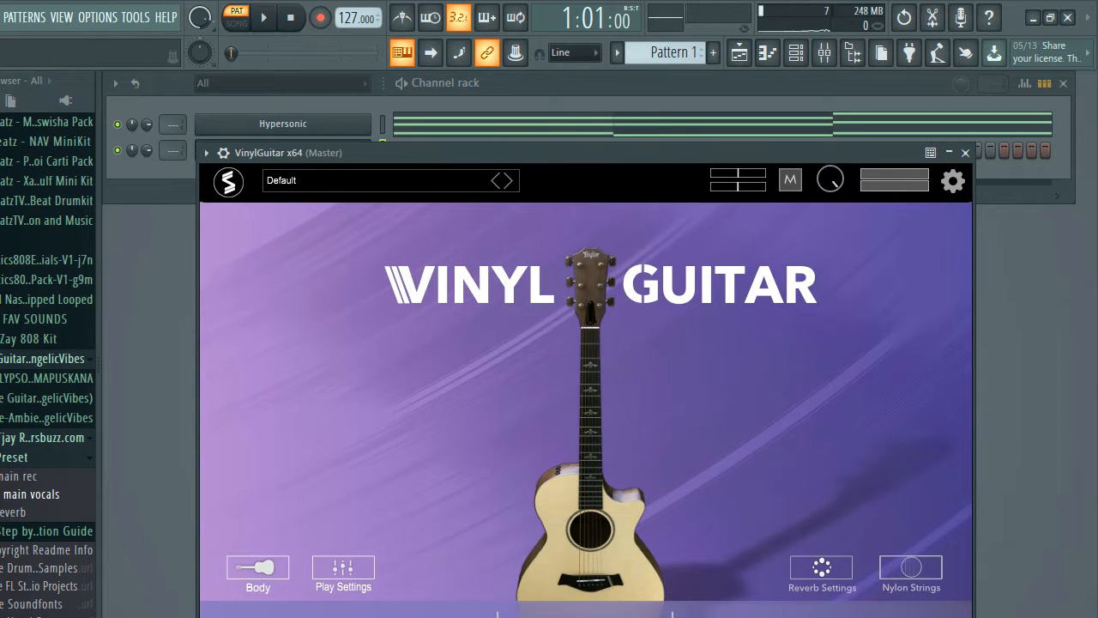
drag(683, 153, 692, 101)
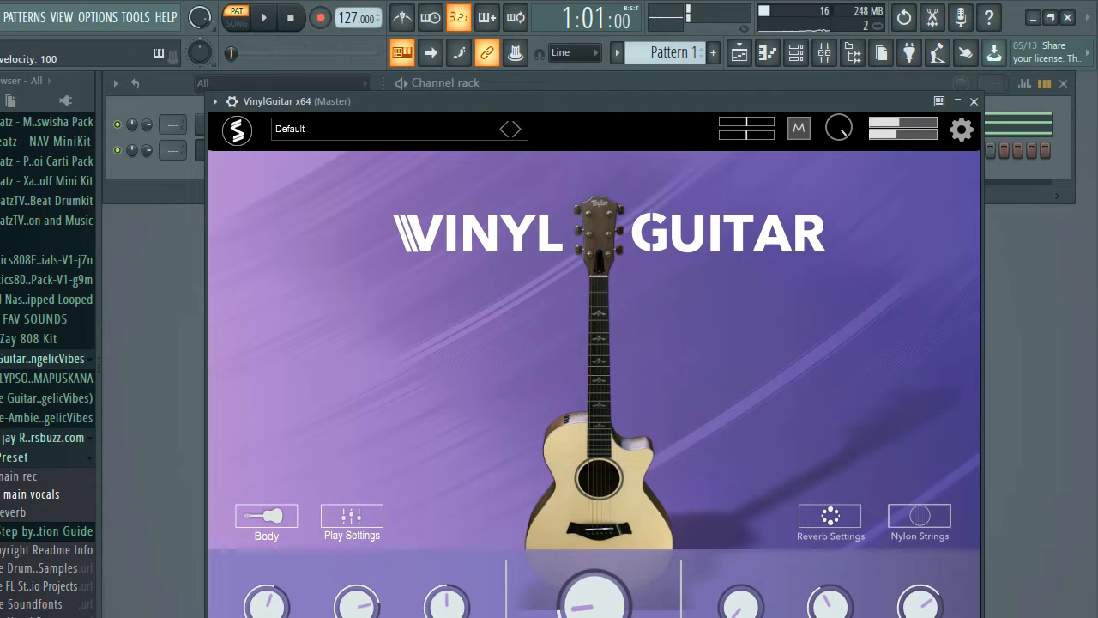
click(974, 102)
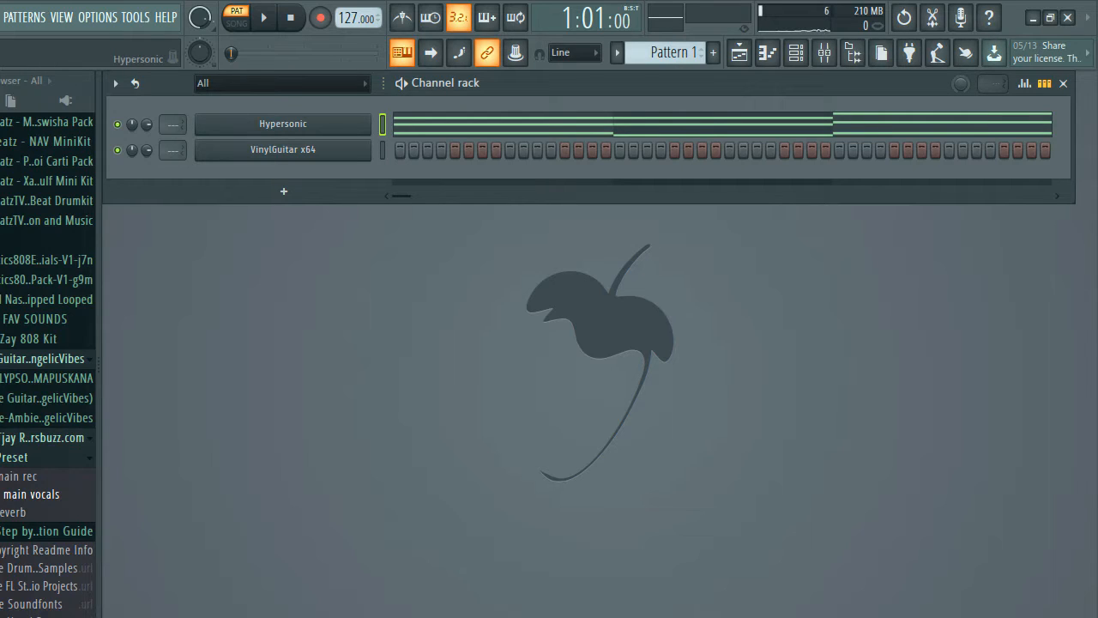
Step: Copy the Hypersonic channel's chord notes and paste them into the VinylGuitar x64 channel
right_click(367, 123)
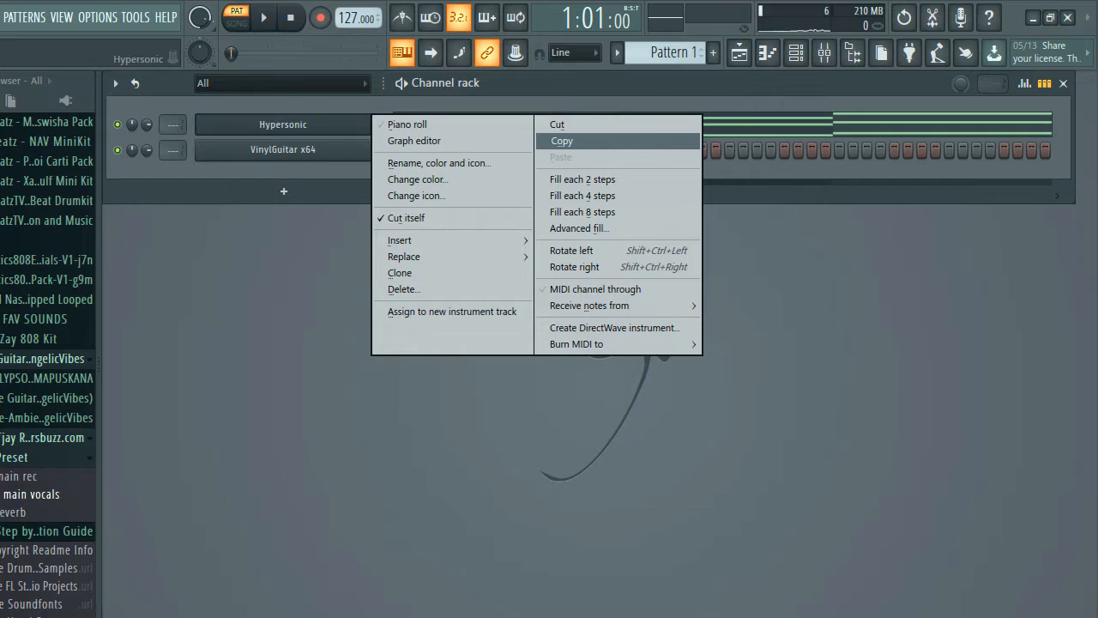
click(562, 141)
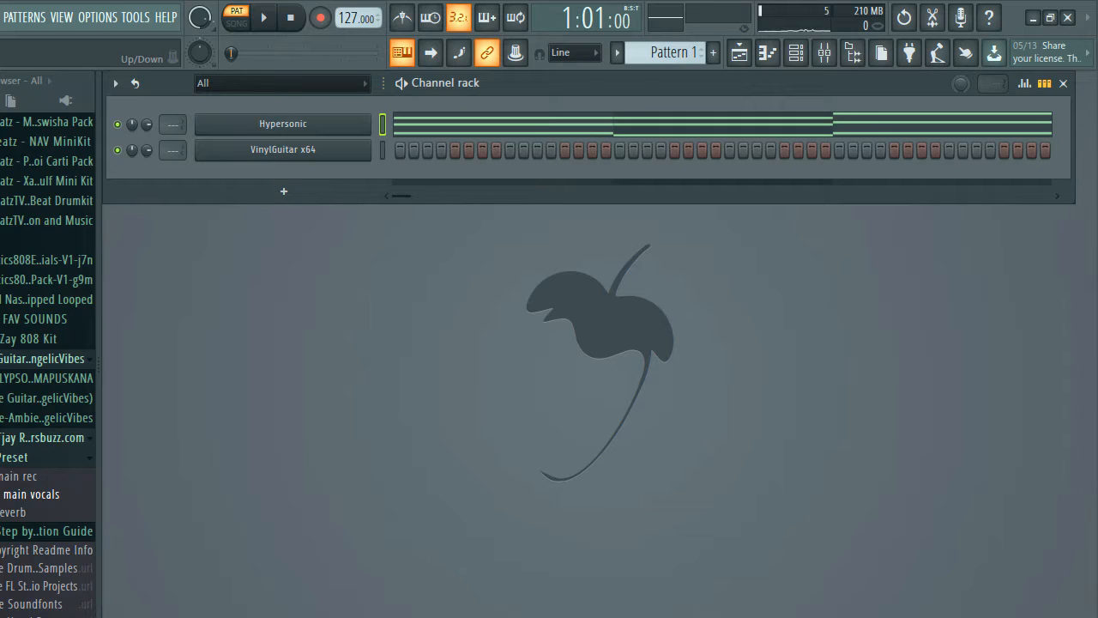
click(383, 150)
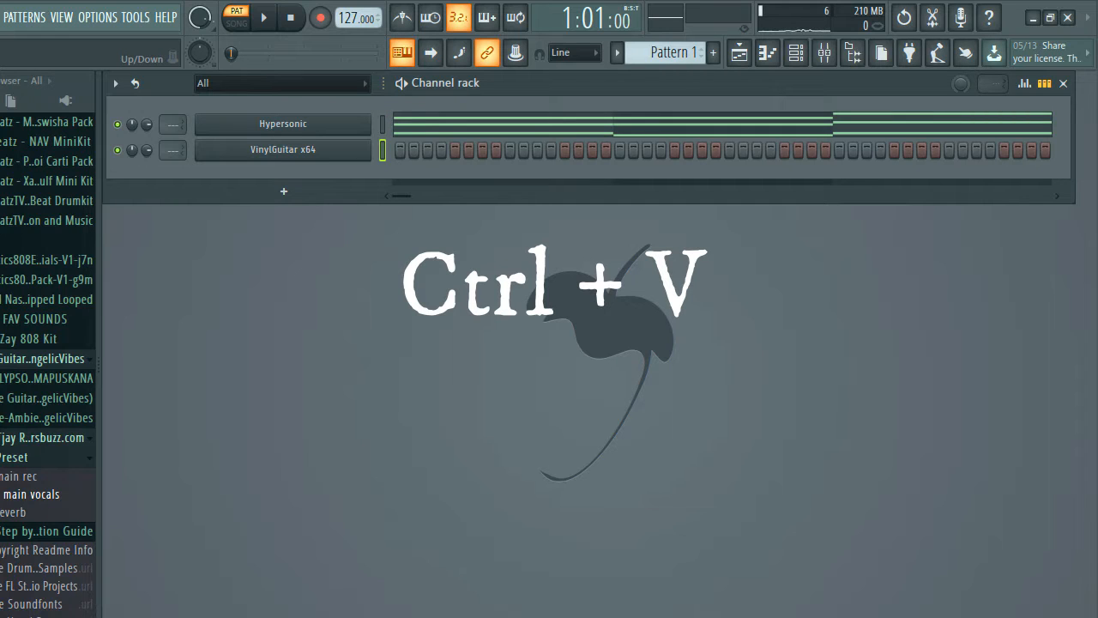
key(ctrl+v)
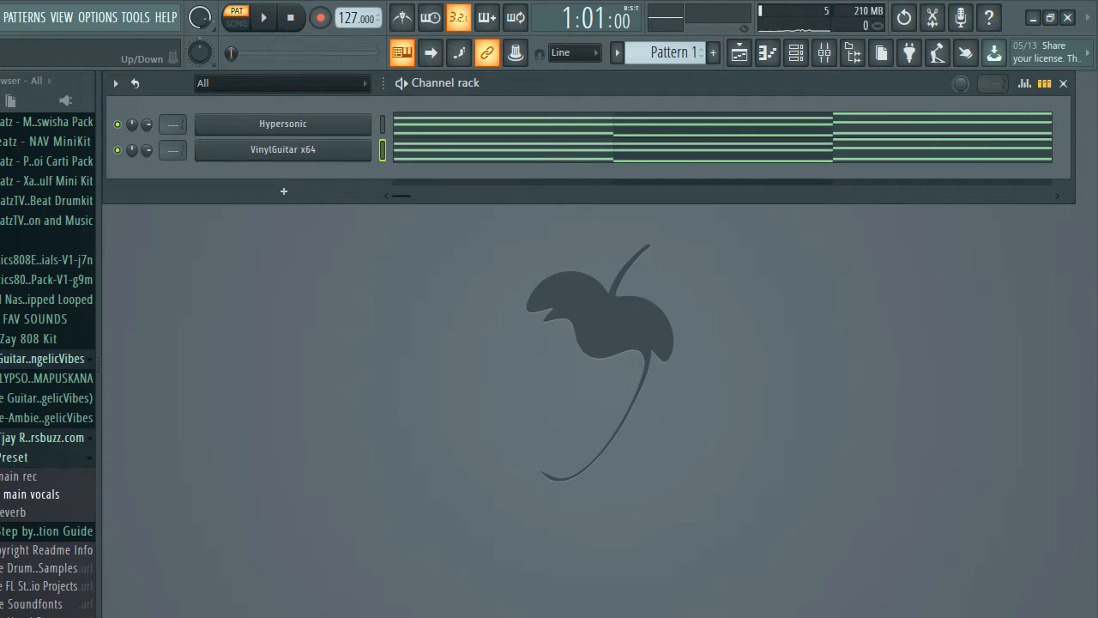
right_click(365, 147)
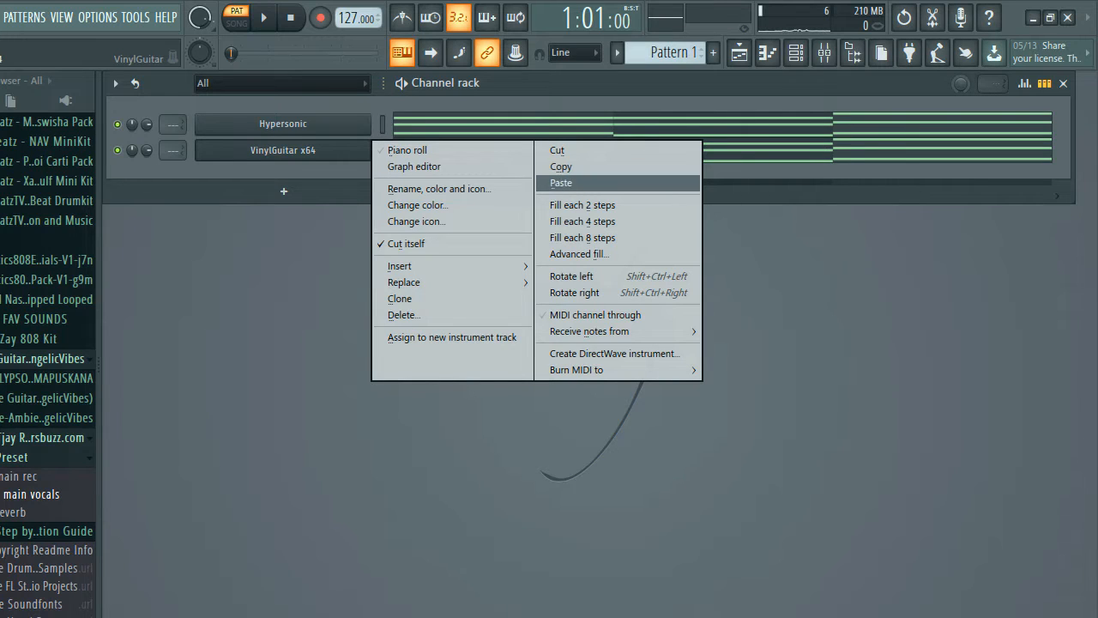
click(561, 183)
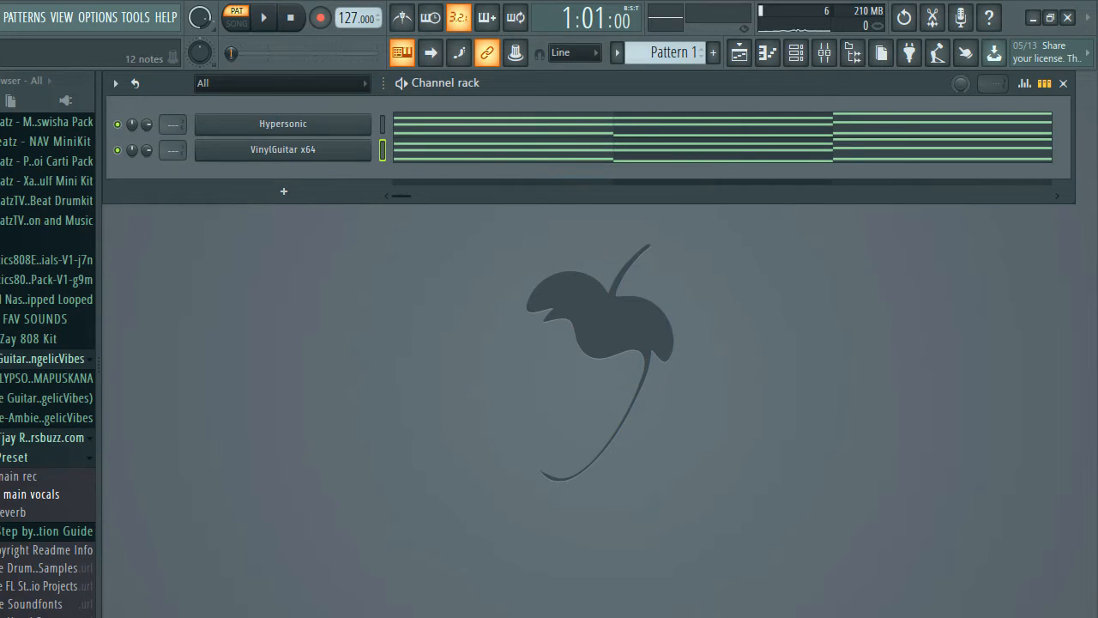
Step: Apply the strumizer to the VinylGuitar x64 chords, raise the start time strength for a wider strum, and audition it
click(561, 148)
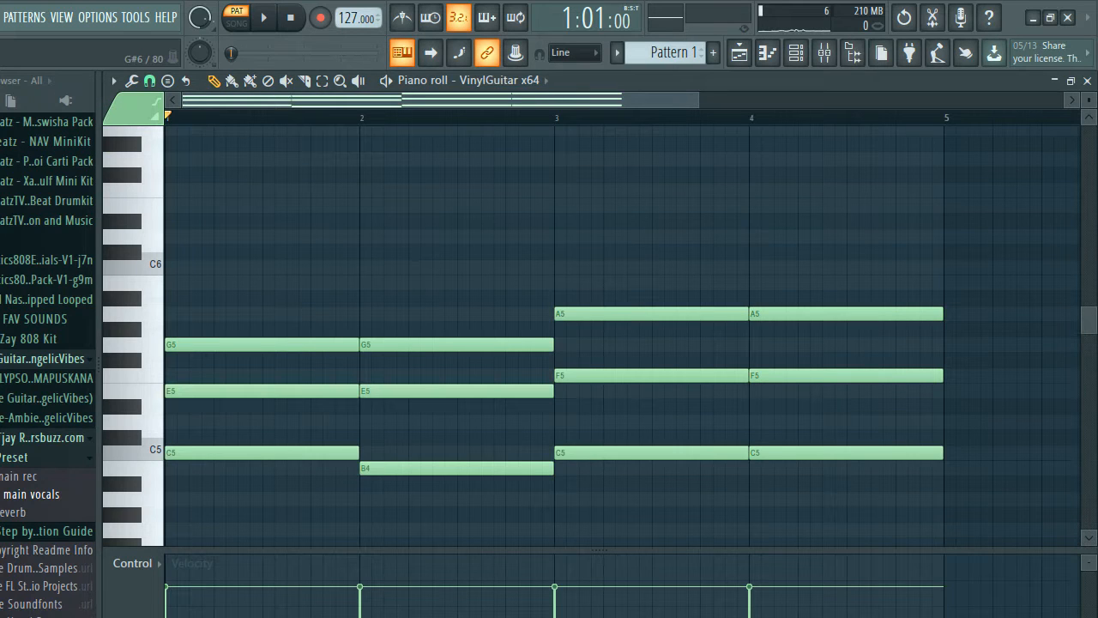
key(space)
key(space)
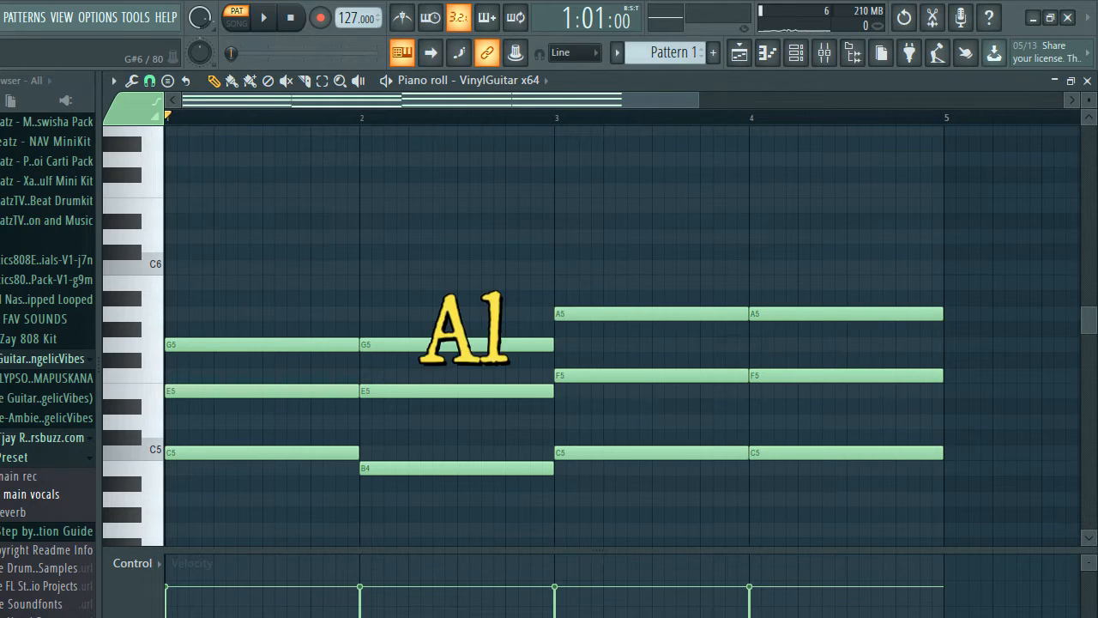
key(alt+s)
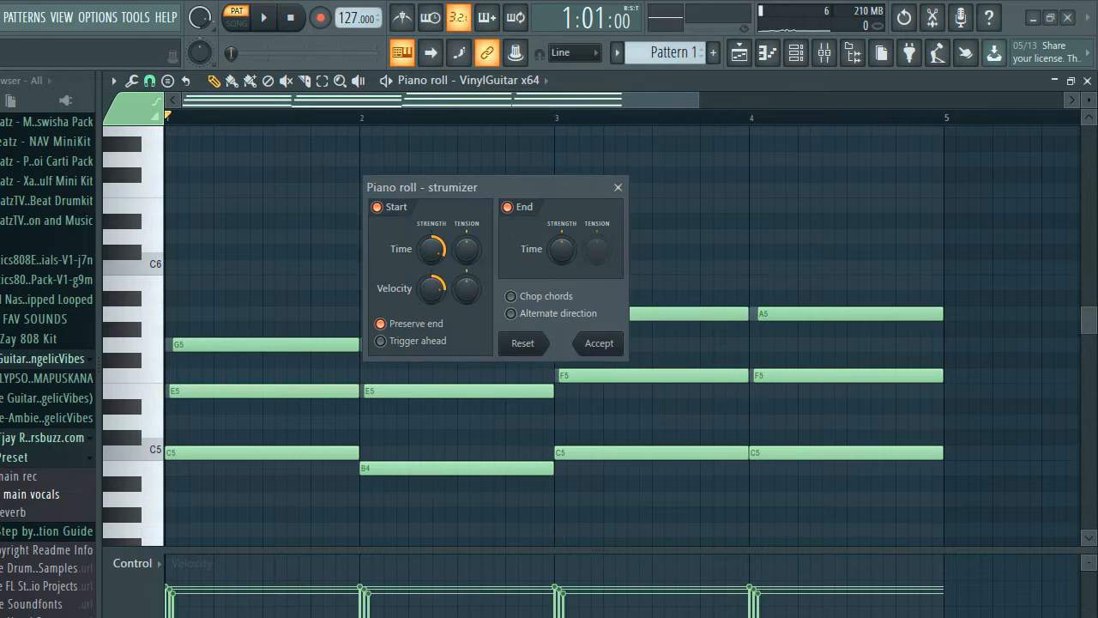
key(space)
key(space)
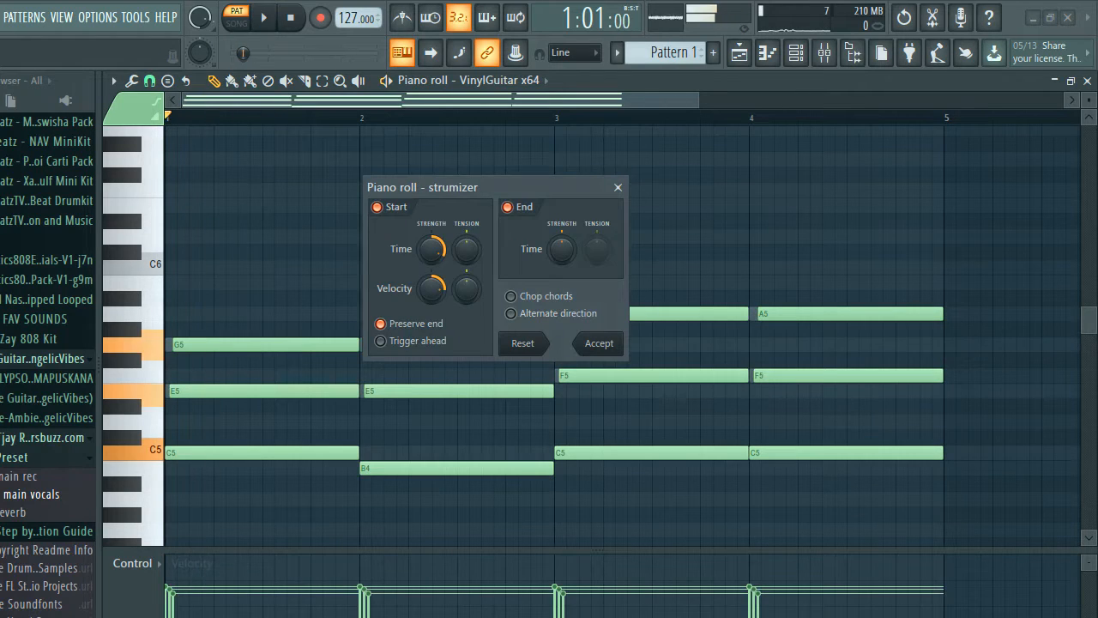
drag(431, 249, 431, 225)
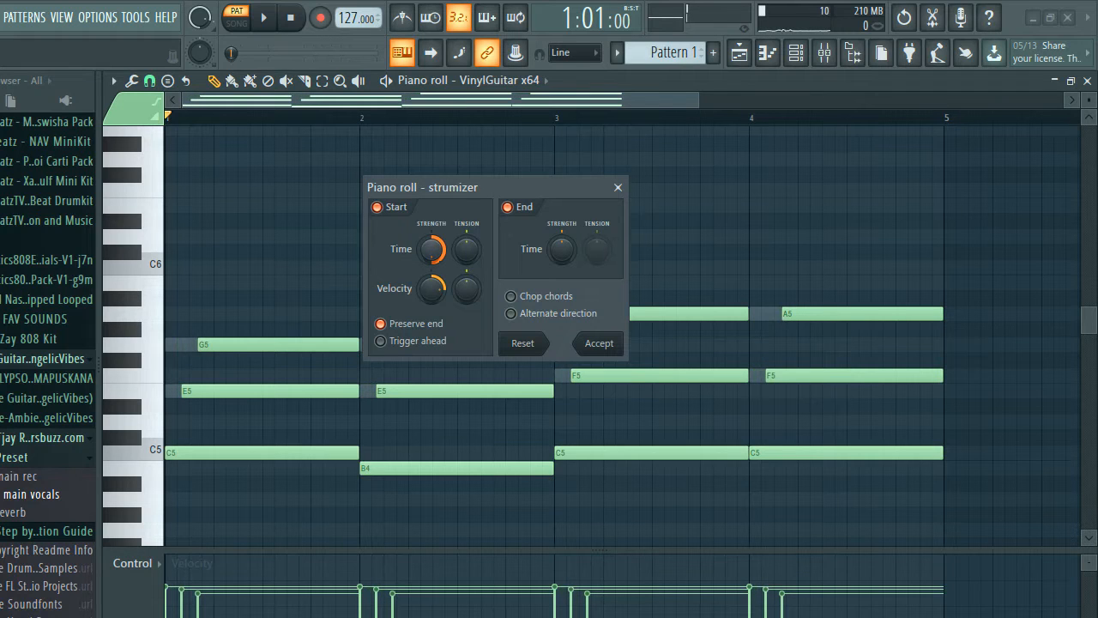
key(space)
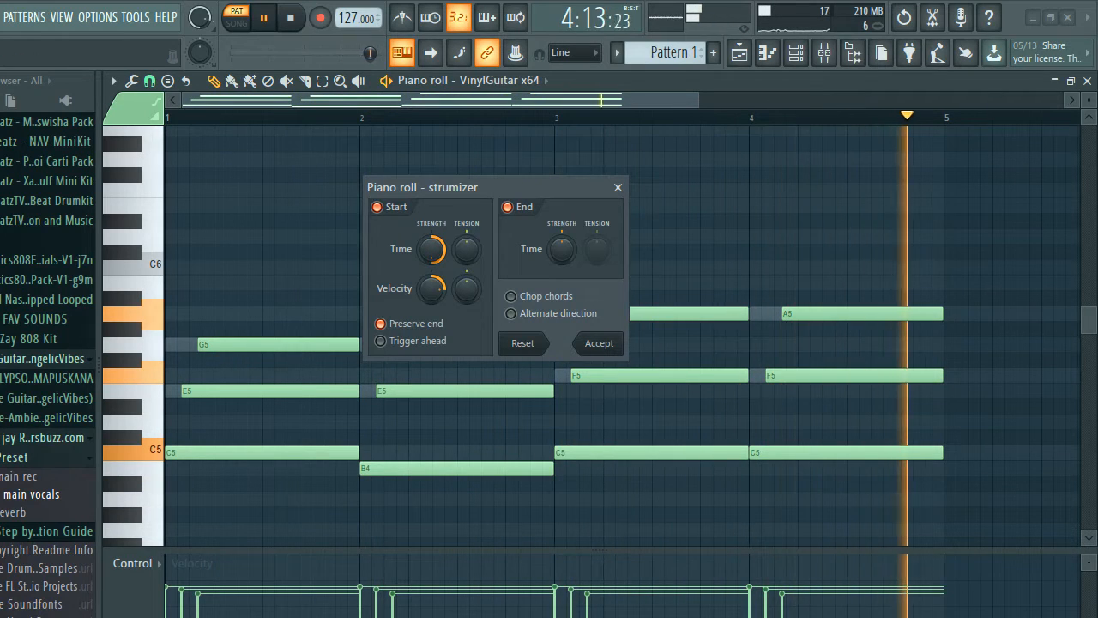
drag(481, 187, 793, 137)
key(space)
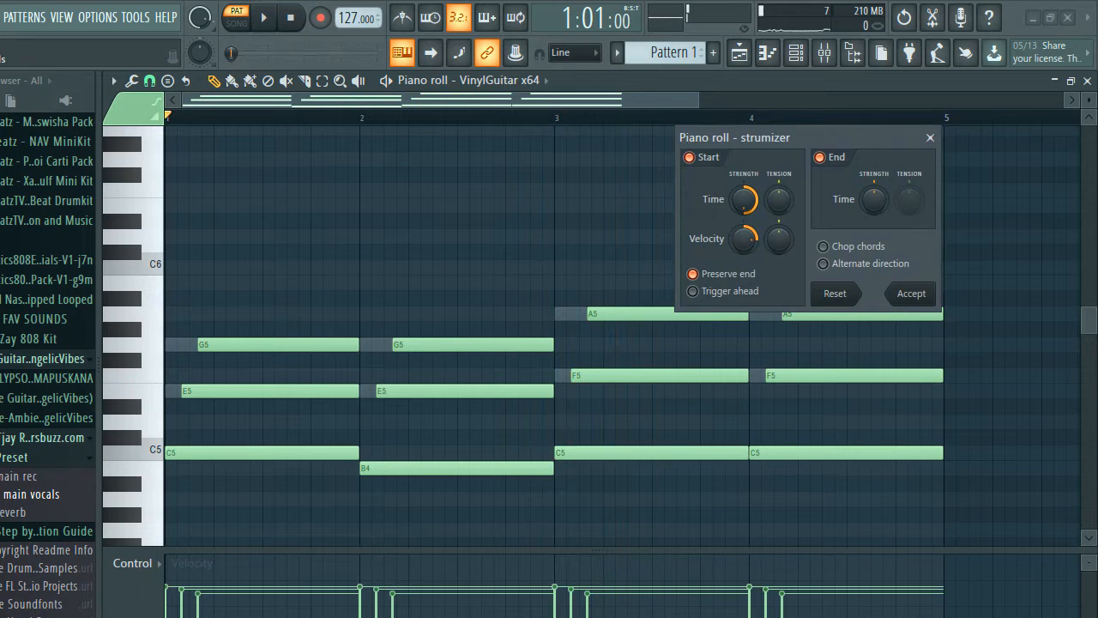
Step: Audition the strum with alternate direction, and accept the strumizer settings with that option switched off
click(823, 264)
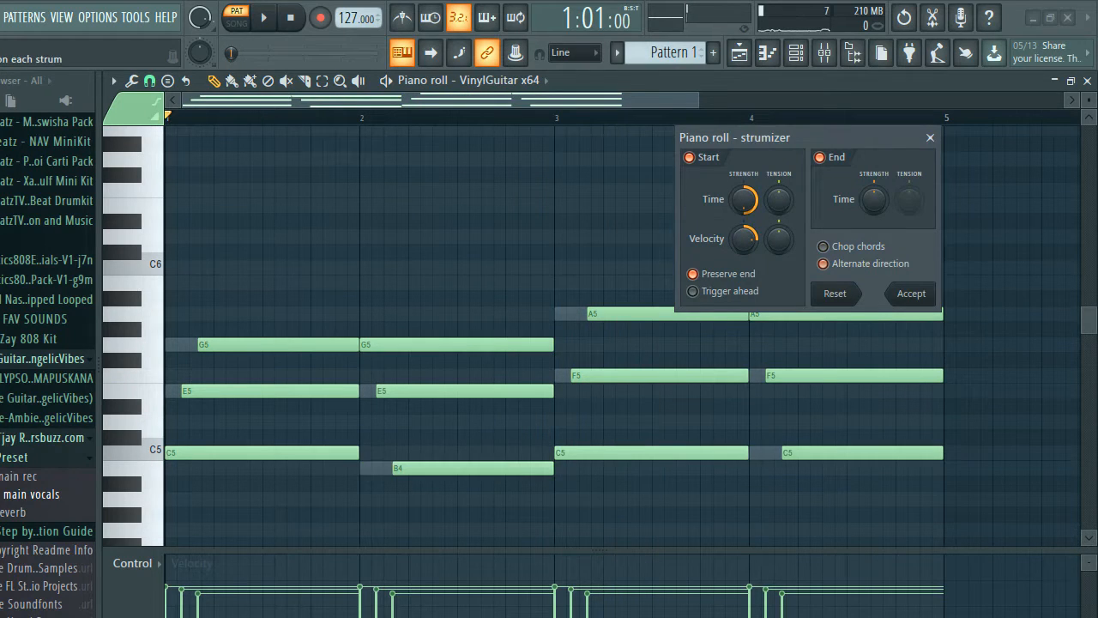
key(space)
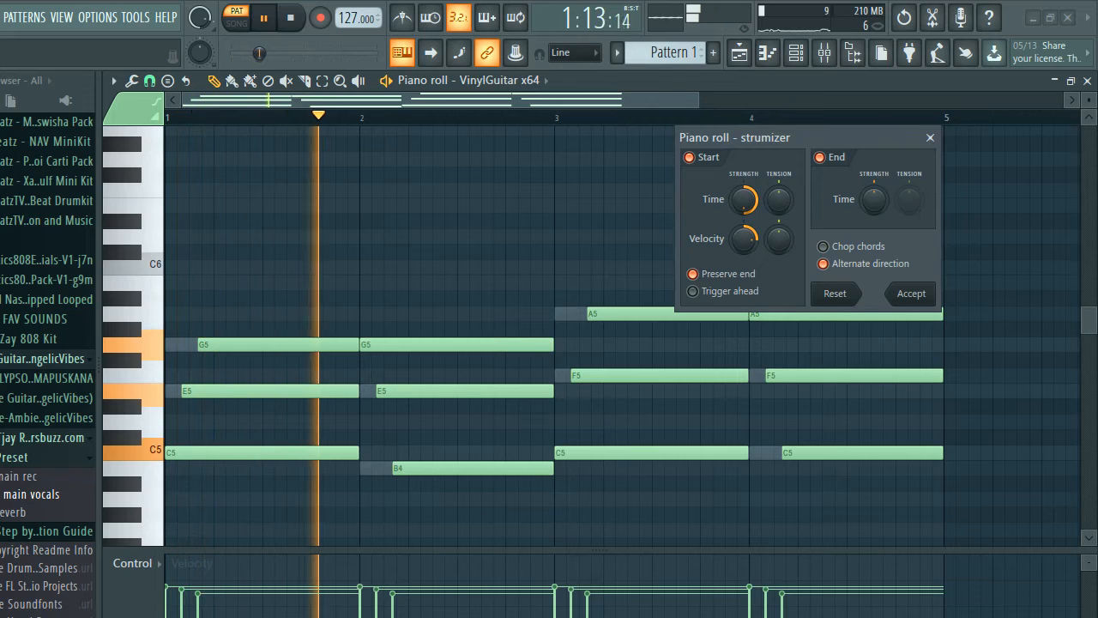
click(824, 263)
key(space)
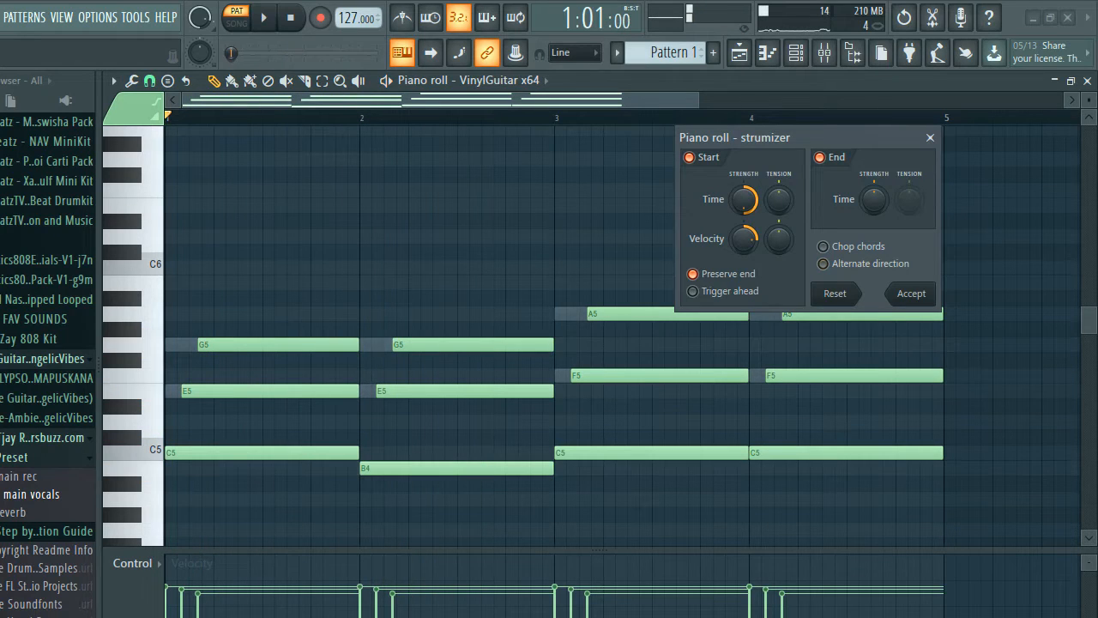
click(912, 290)
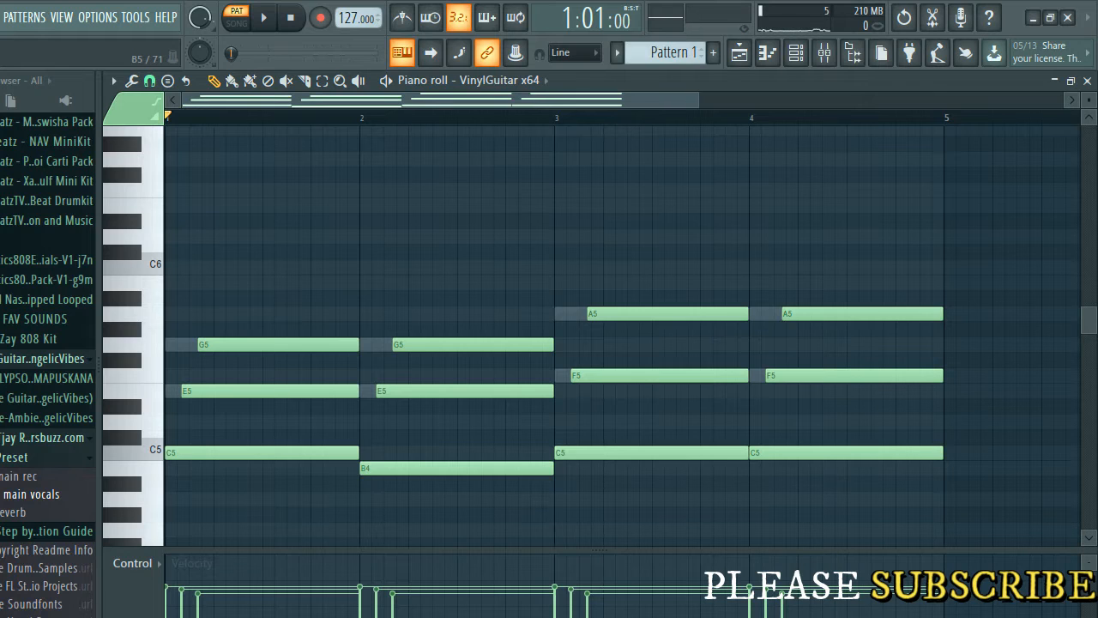
Step: Save the project in the Music folder under the file name Tu
key(ctrl+s)
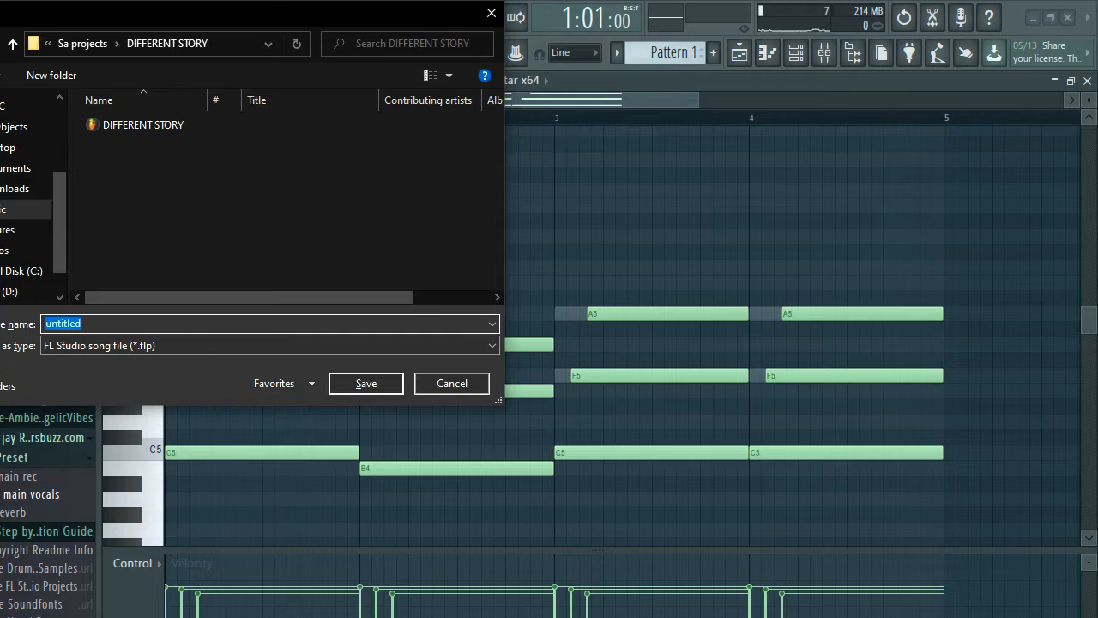
click(36, 210)
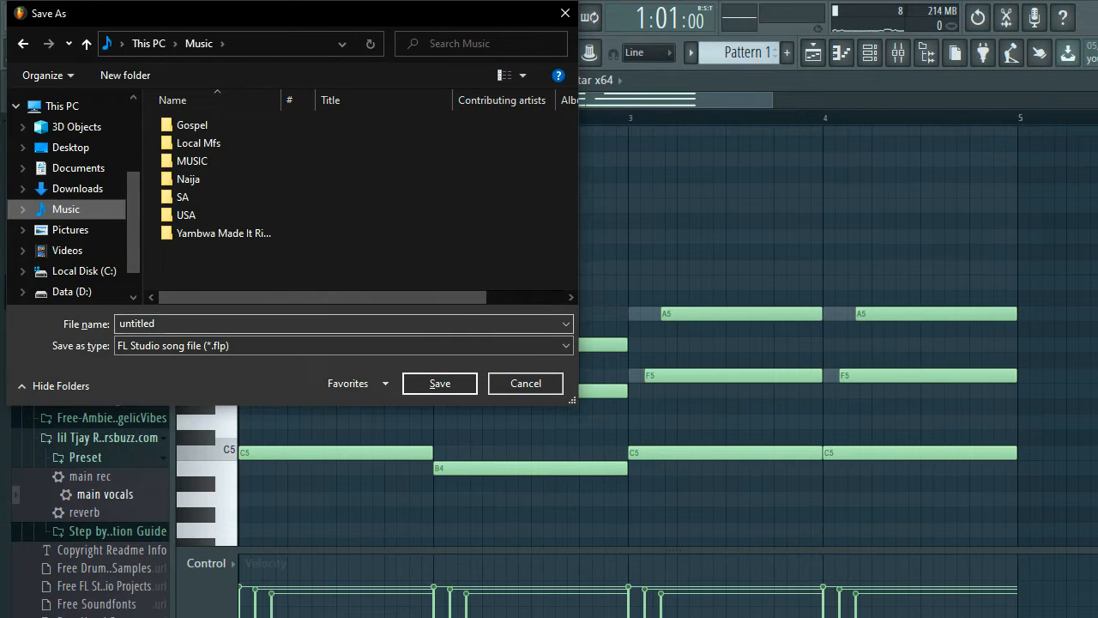
click(206, 323)
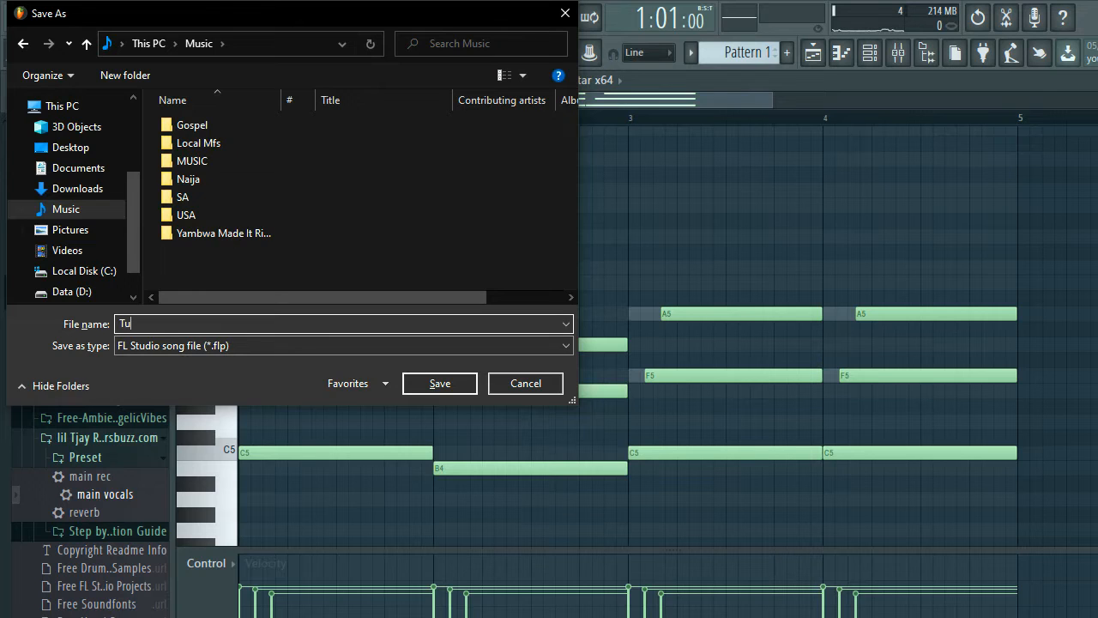
text(Tu)
key(Return)
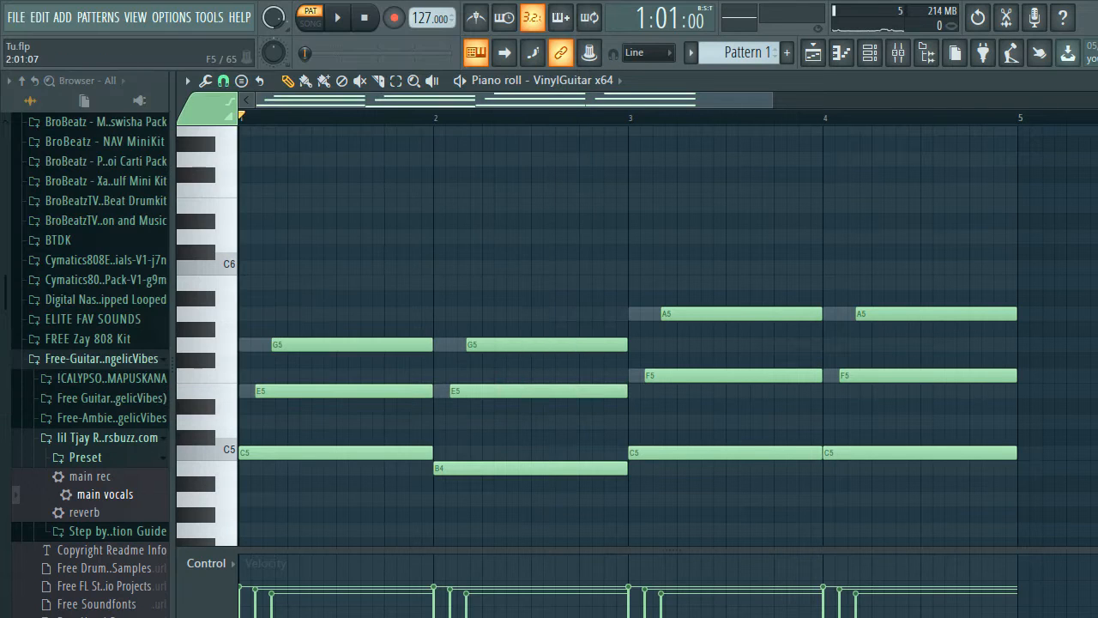
Step: Return to the channel rack and play the pattern to hear the piano and strummed guitar together
click(1087, 80)
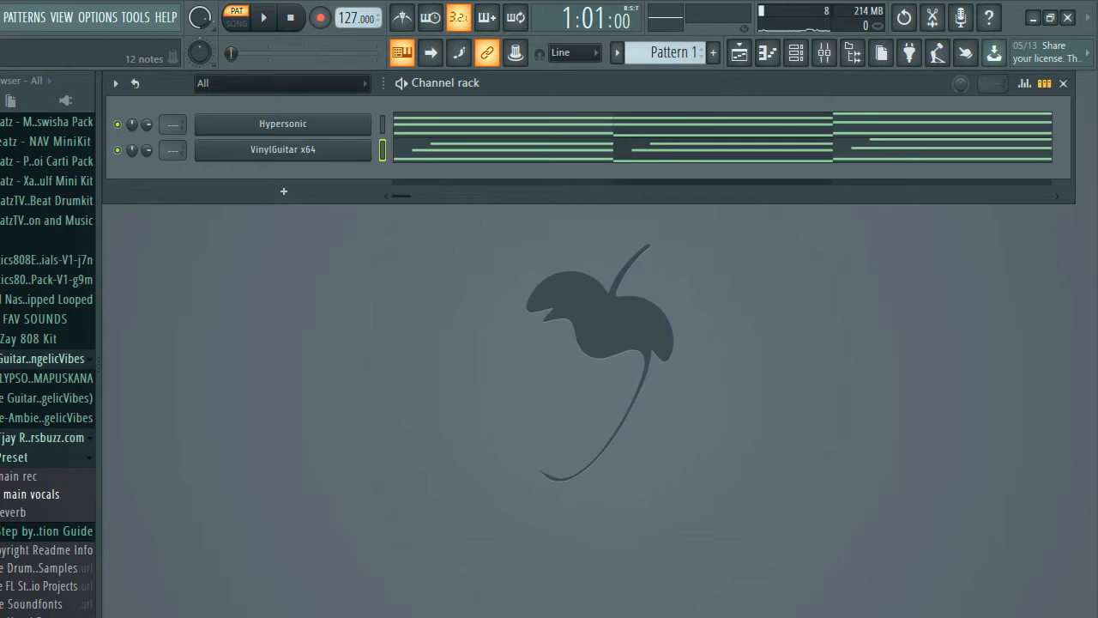
key(space)
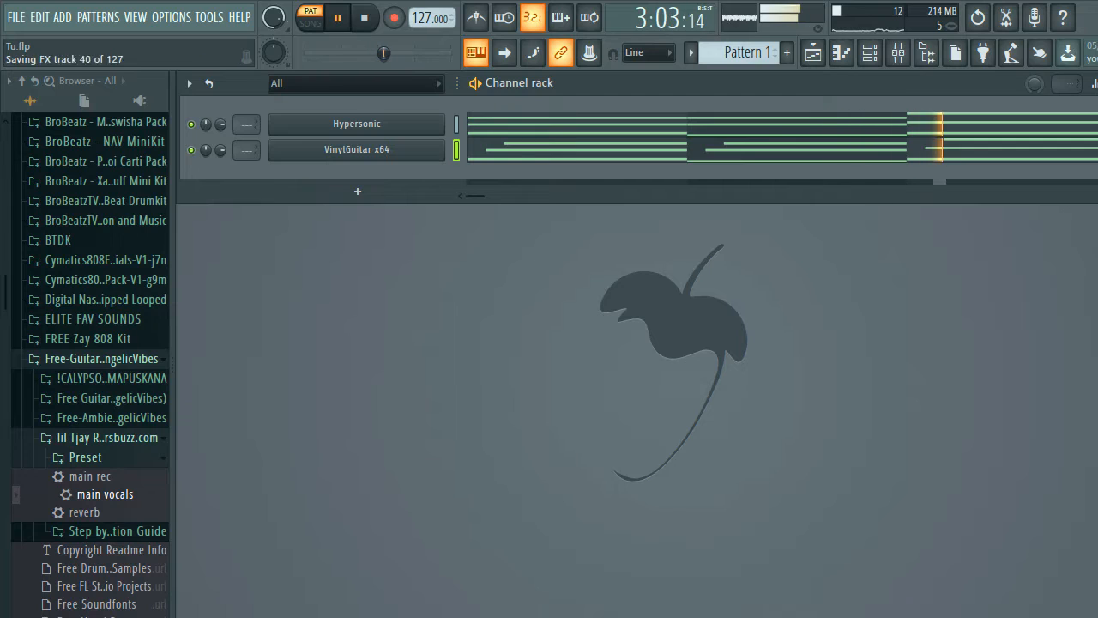
key(space)
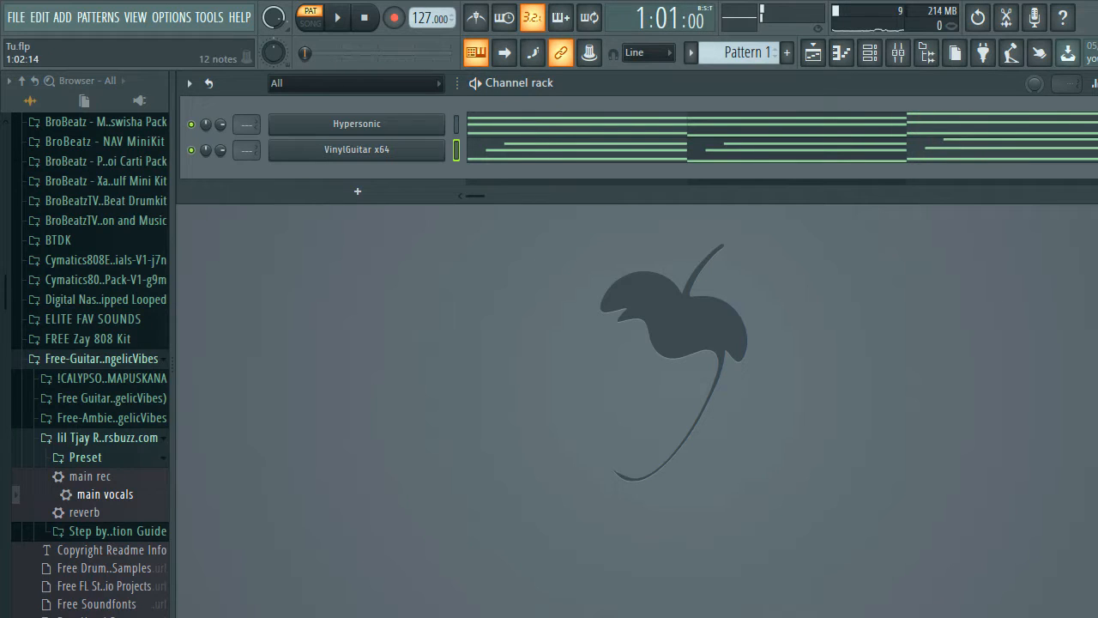
Step: Add MZ Clap [Bright] from the Common Claps folder of !Mike Zara's Stash as a new channel
click(103, 358)
drag(5, 331, 5, 217)
click(92, 248)
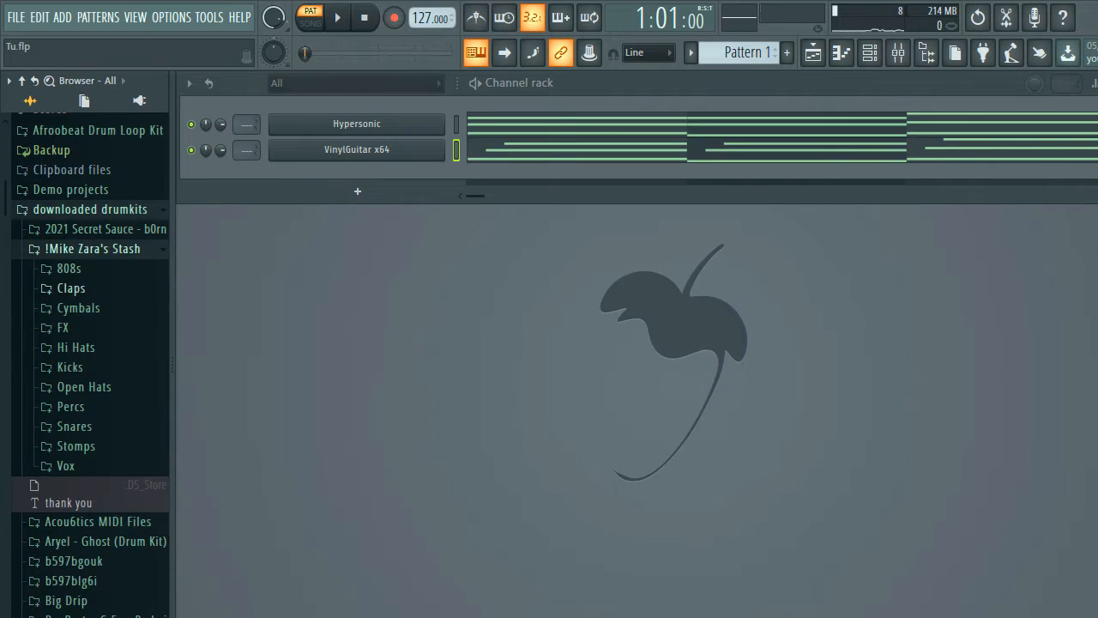
click(70, 287)
click(90, 307)
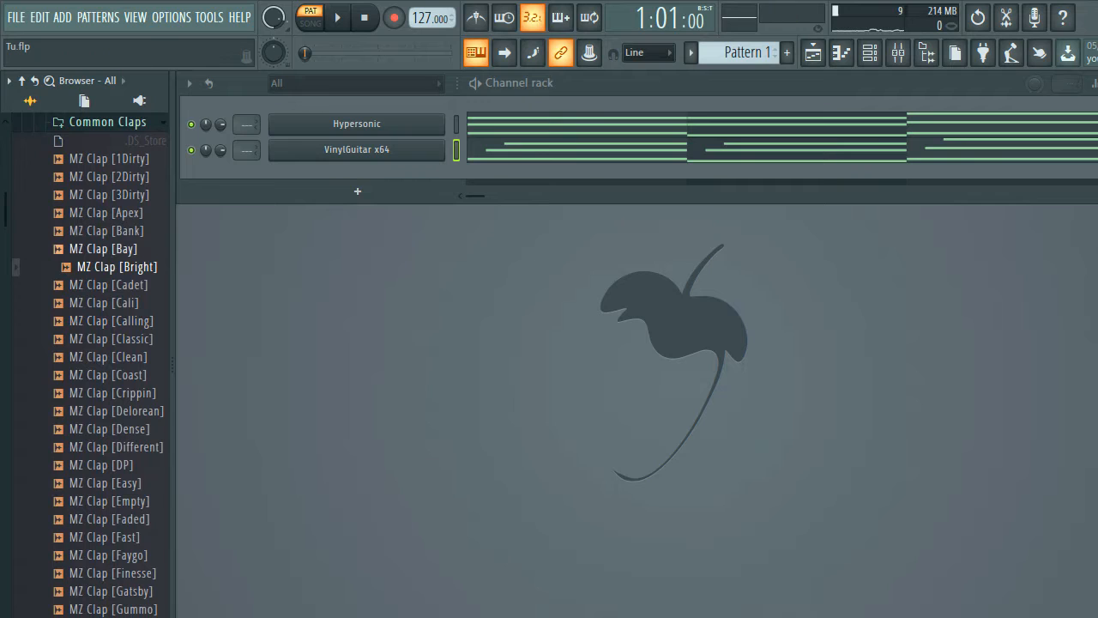
drag(116, 267, 369, 210)
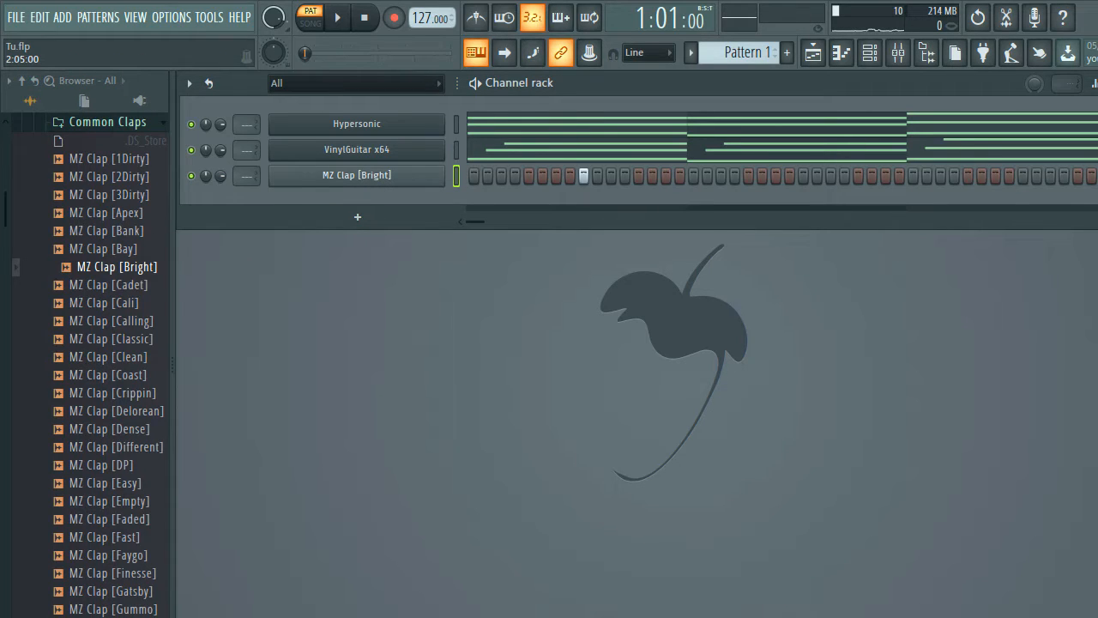
Step: Place claps on steps 9 and 25 of the MZ Clap [Bright] channel and duplicate them across bars 3 and 4
click(804, 175)
key(space)
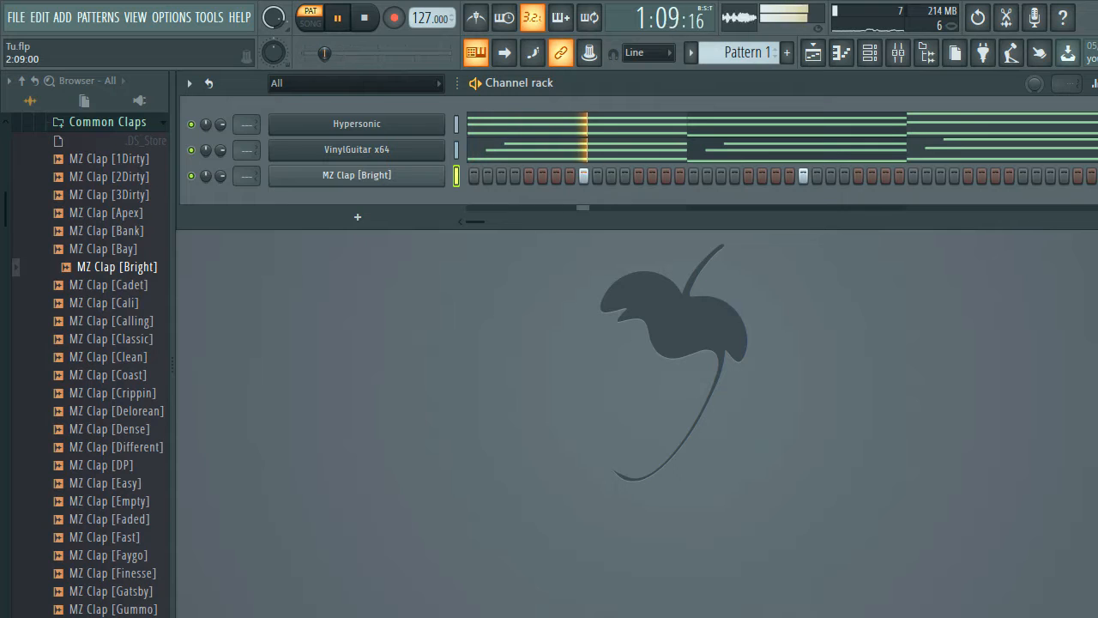
right_click(369, 172)
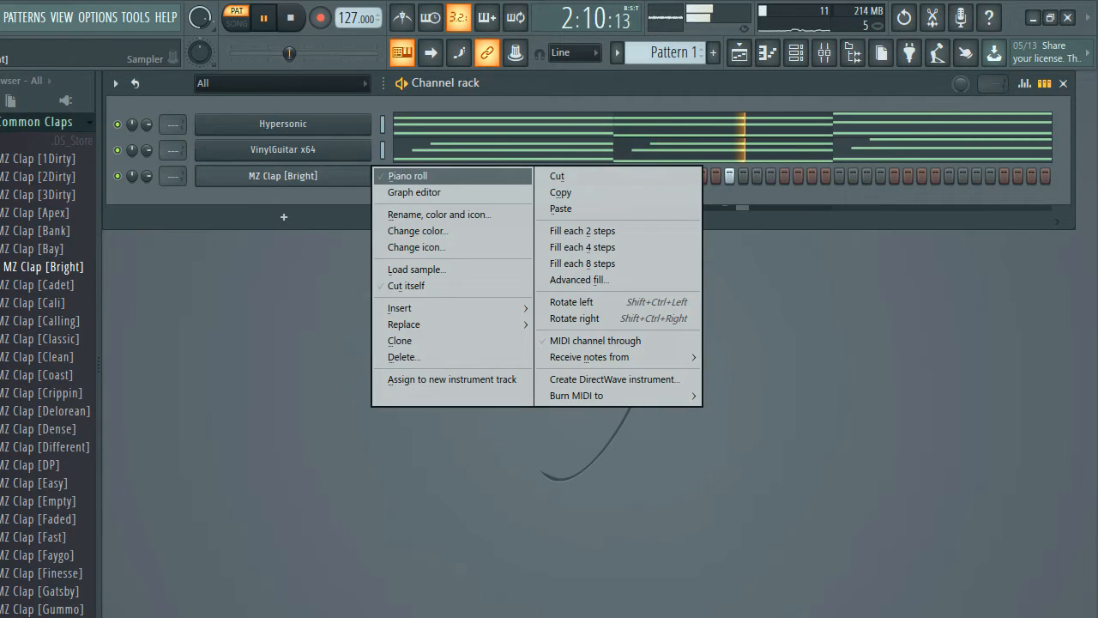
click(403, 176)
key(space)
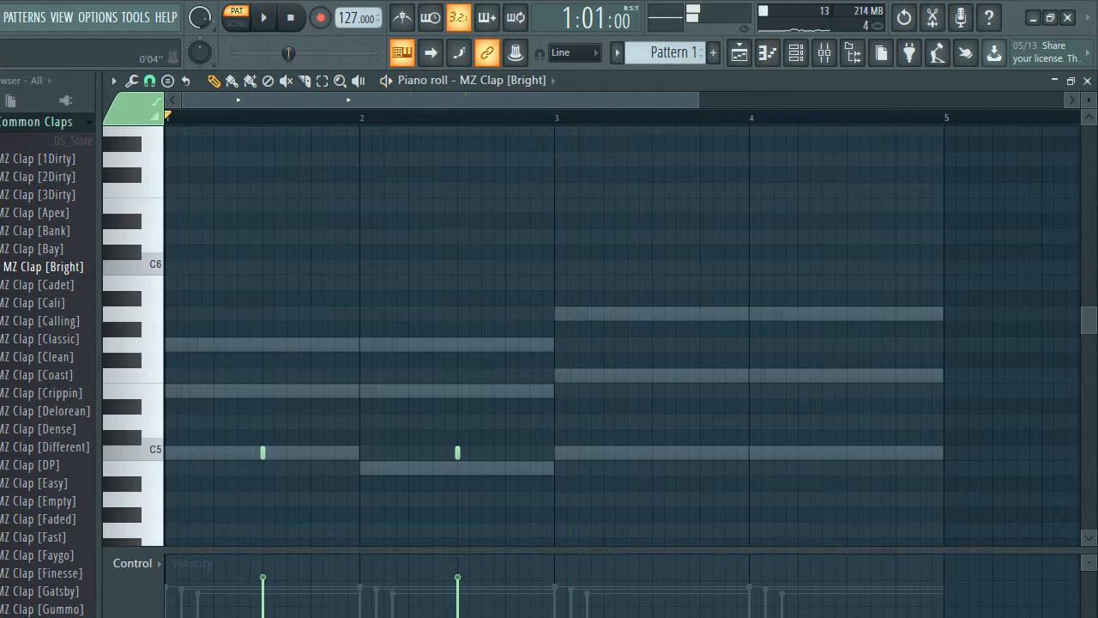
key(ctrl+a)
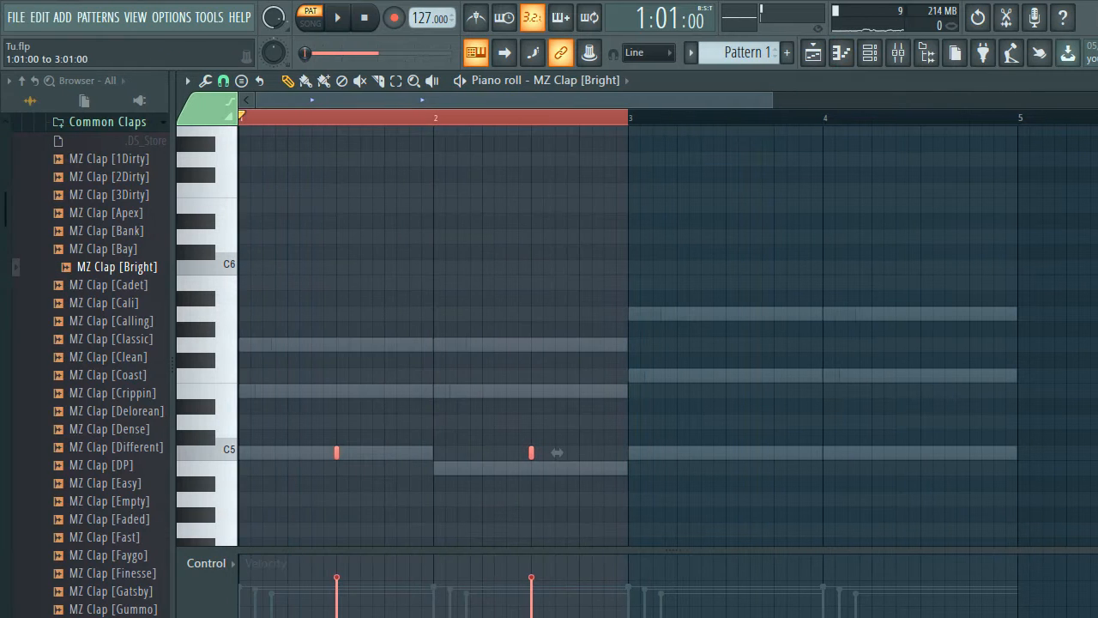
key(ctrl+b)
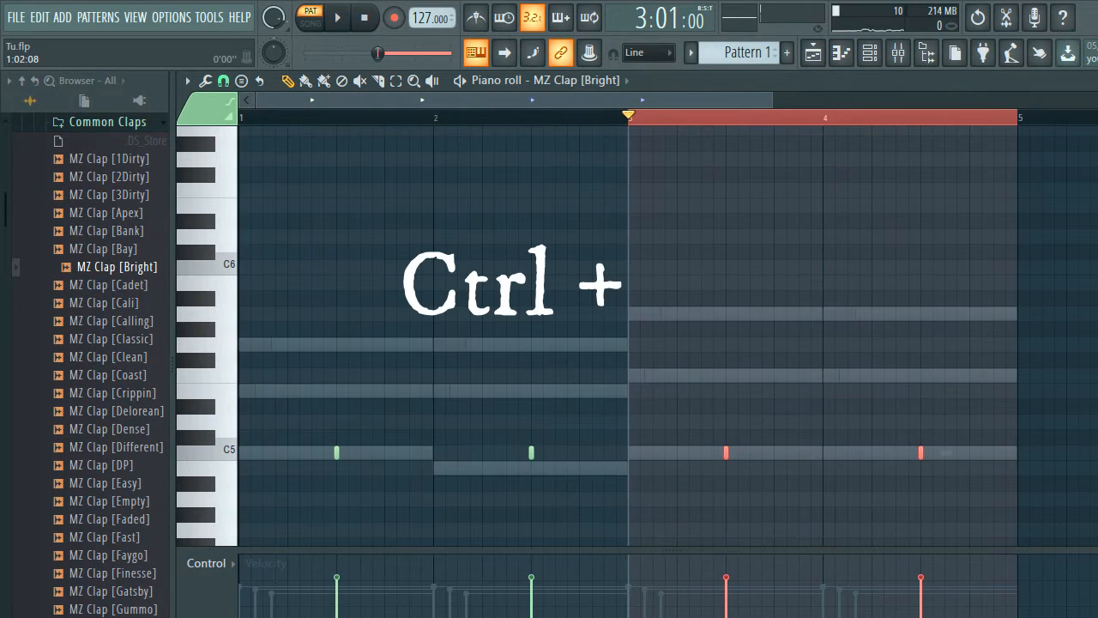
key(ctrl+d)
key(space)
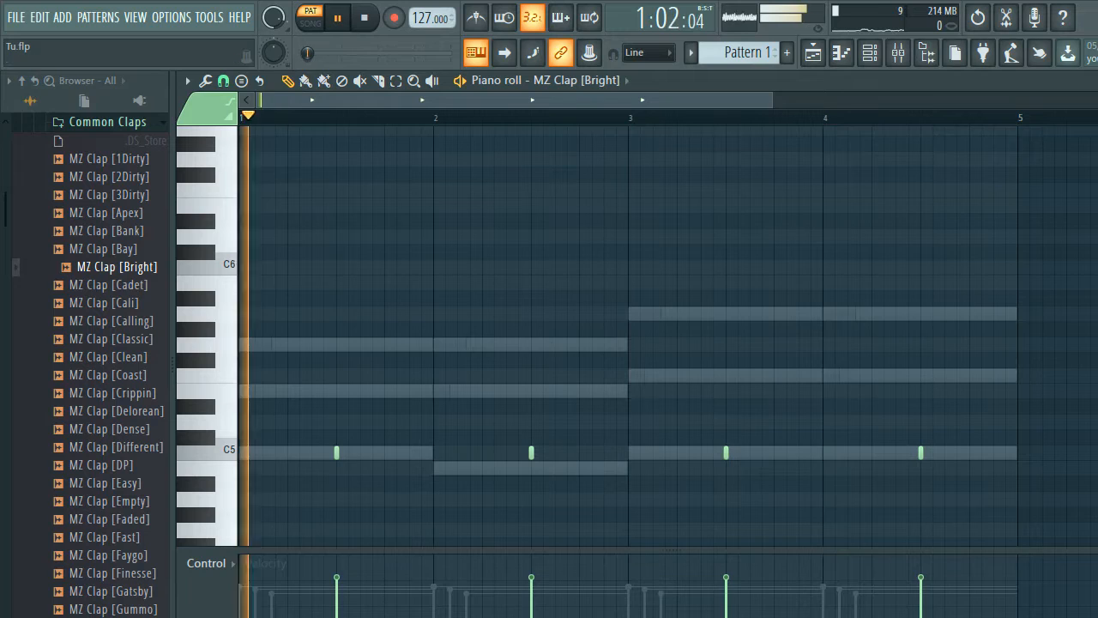
key(F7)
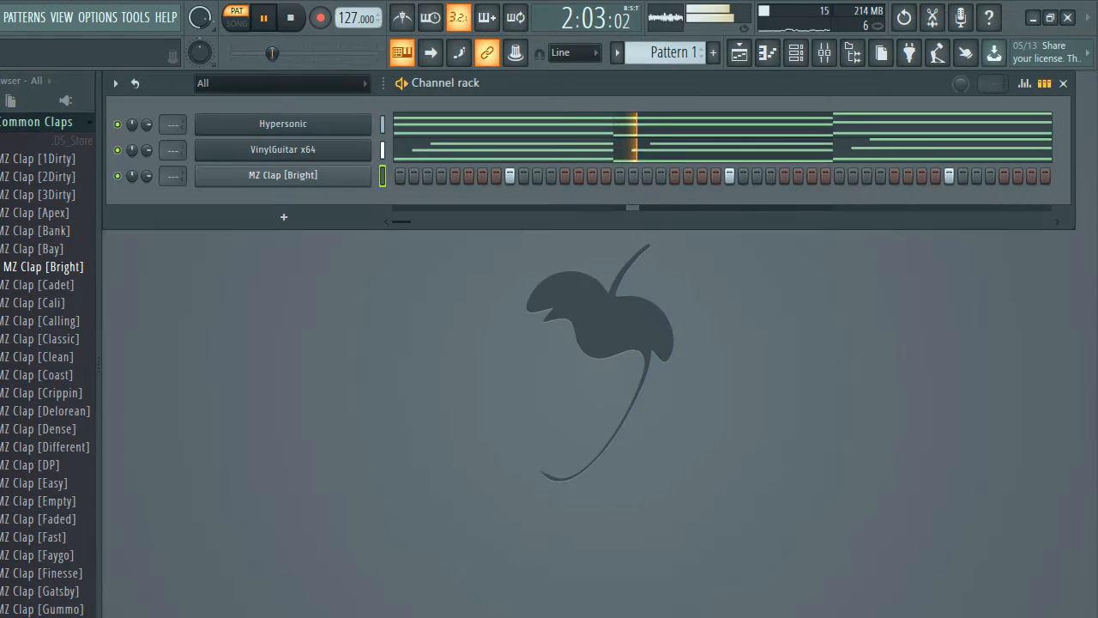
Step: Add MZ Hi Hat [ATL] from the Hi Hats folder as a channel and fill each 2 steps
click(36, 122)
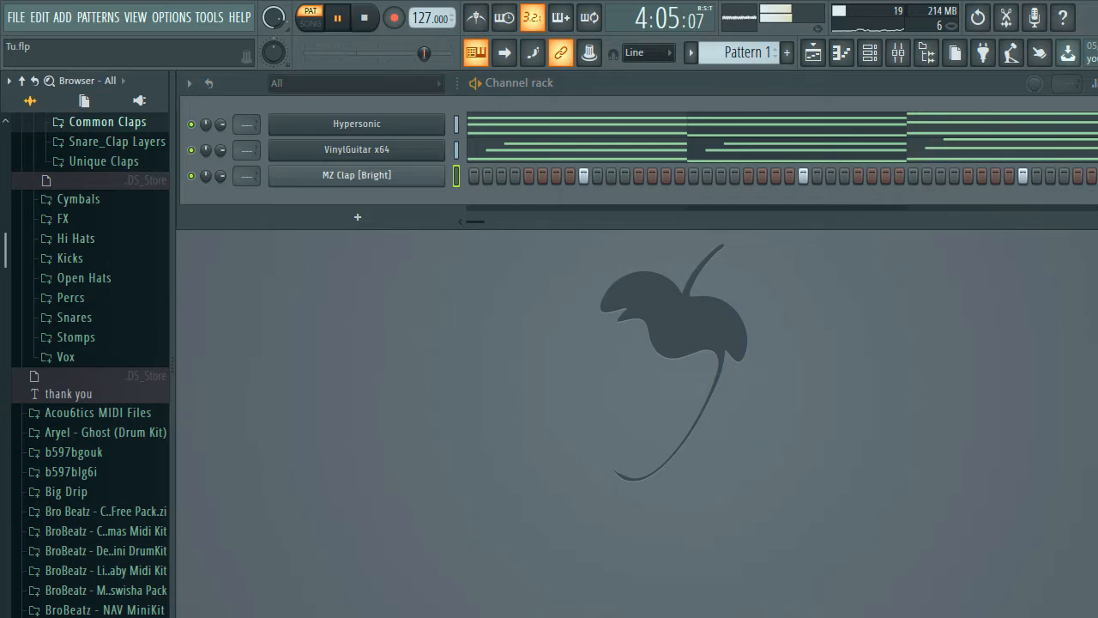
click(76, 238)
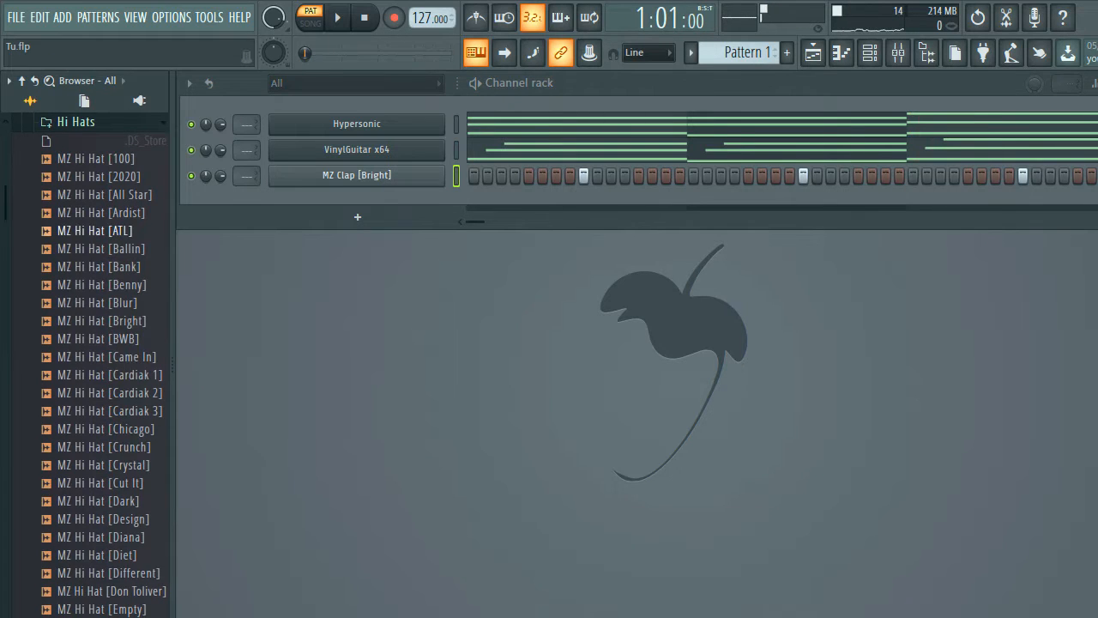
drag(94, 231, 283, 234)
right_click(445, 194)
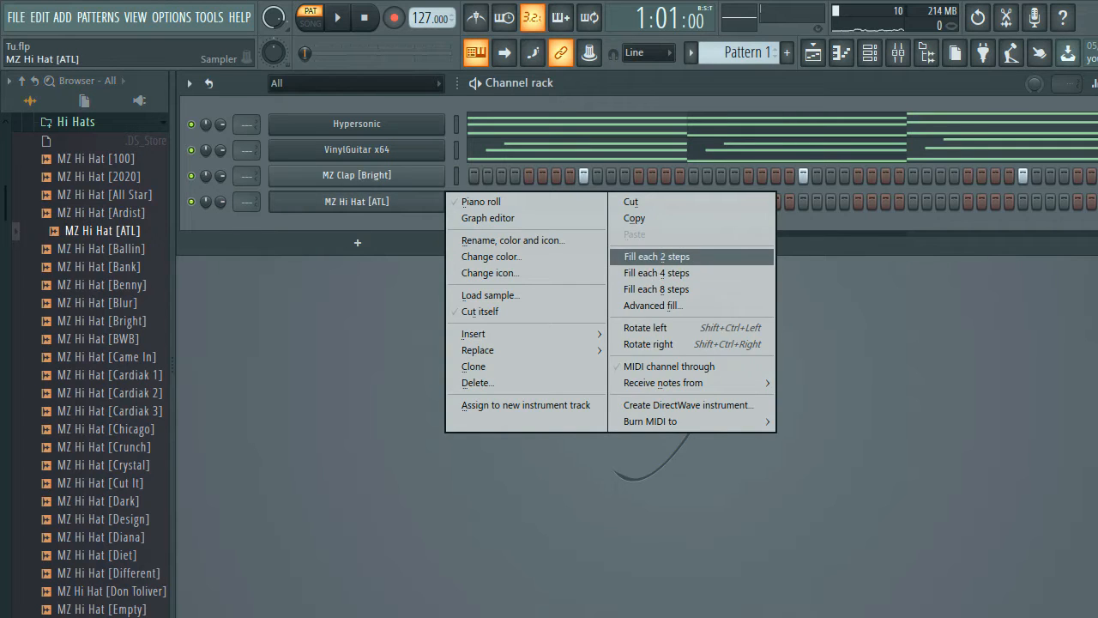
click(656, 256)
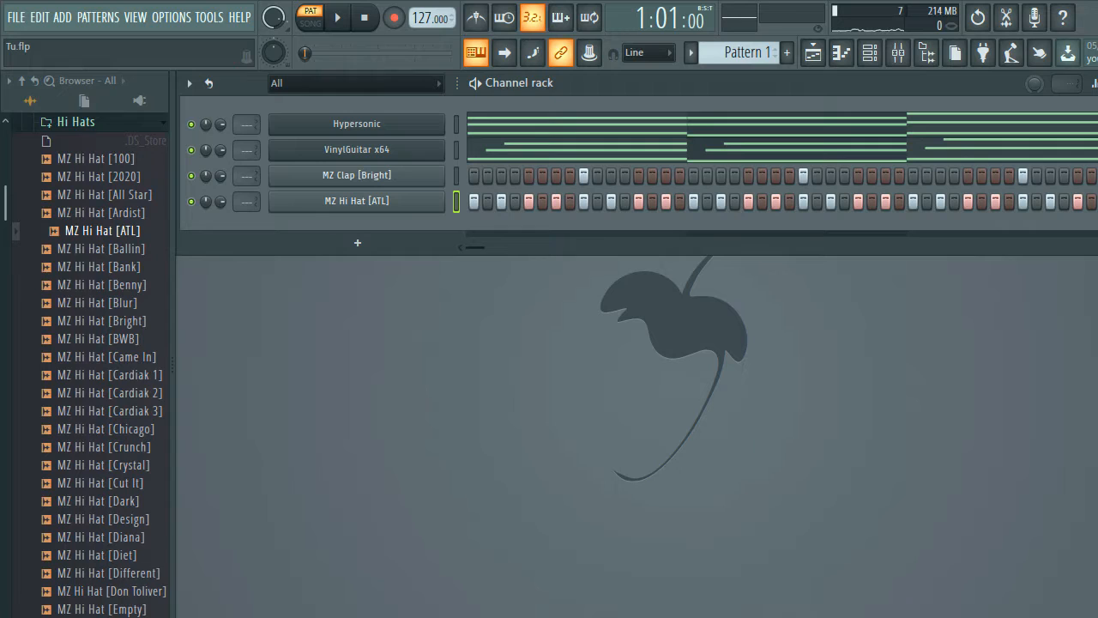
Step: Add MZ 808 [All Girls] from the 808s folder of !Mike Zara's Stash as a new channel
scroll(90, 361, up, 3)
click(77, 283)
key(space)
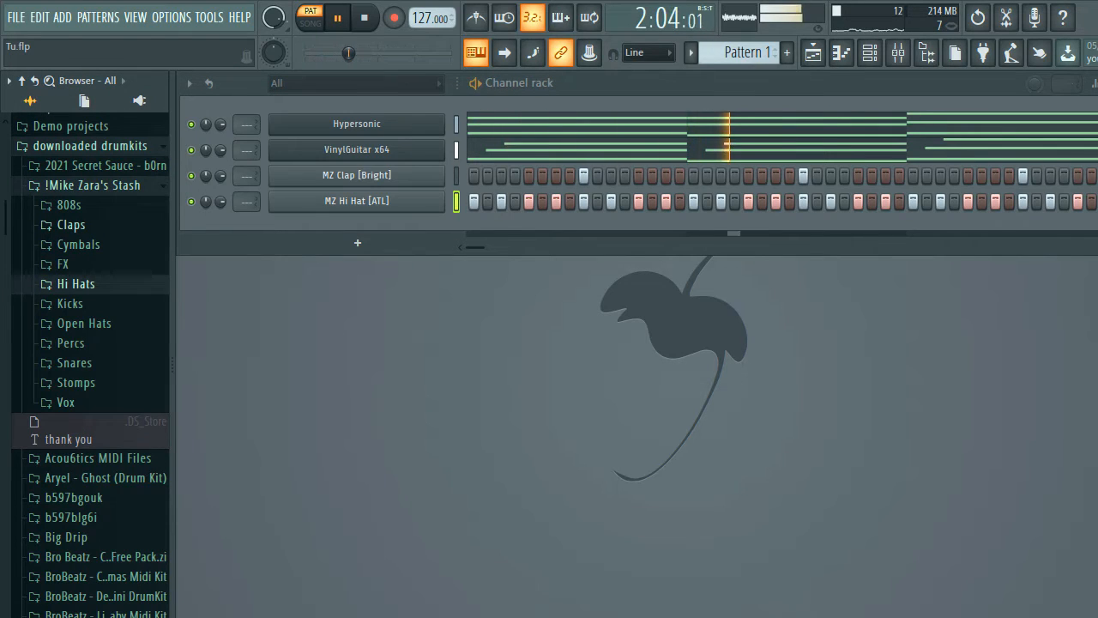
click(70, 206)
key(space)
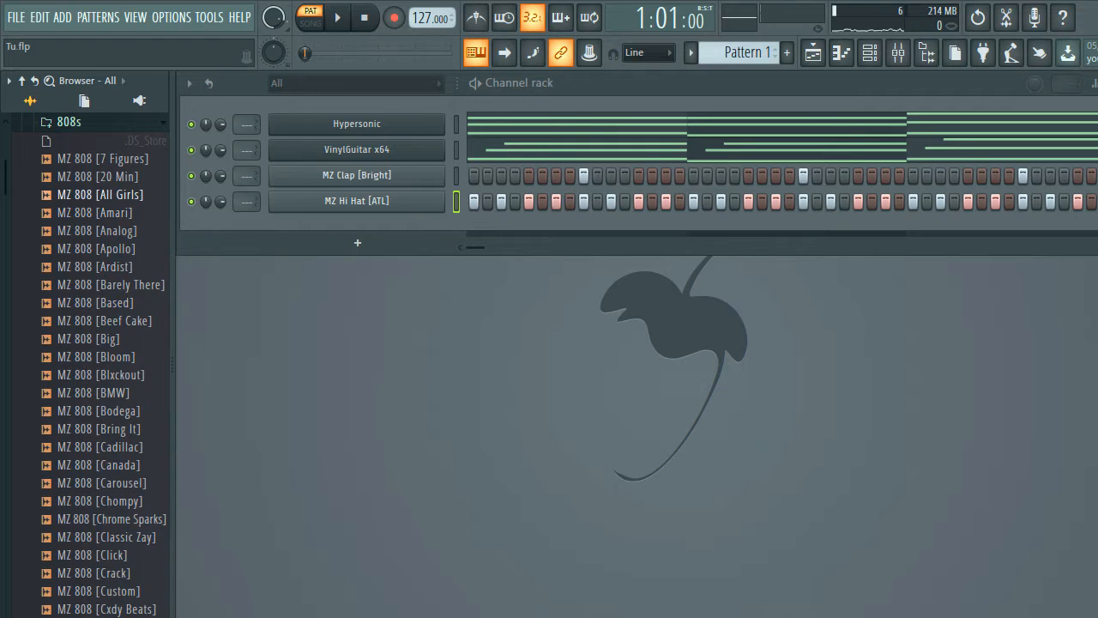
click(100, 195)
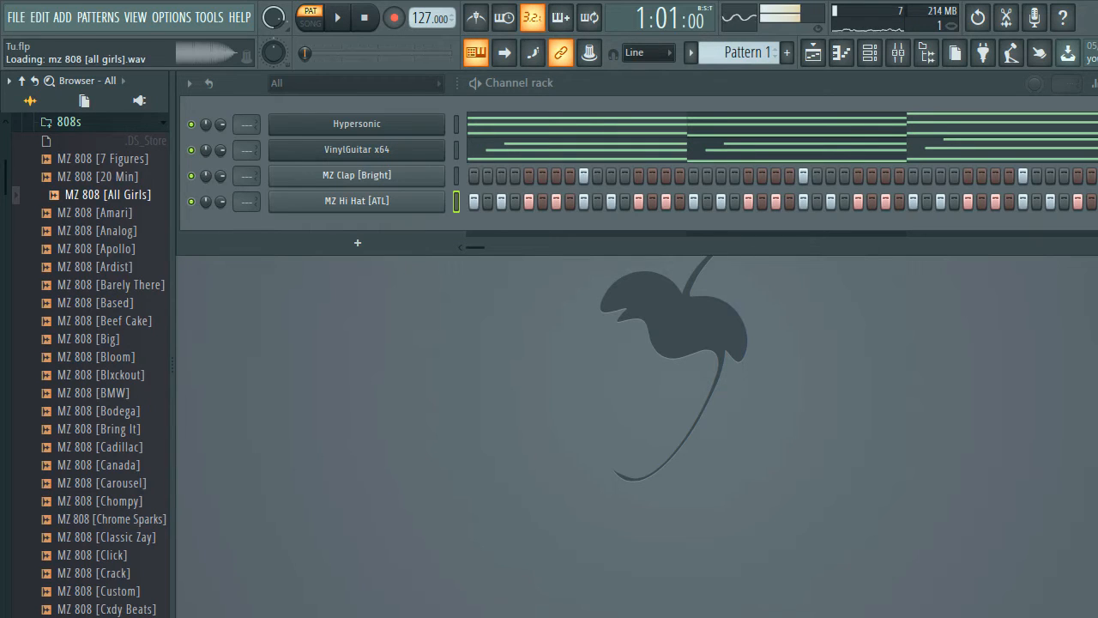
drag(101, 194, 283, 255)
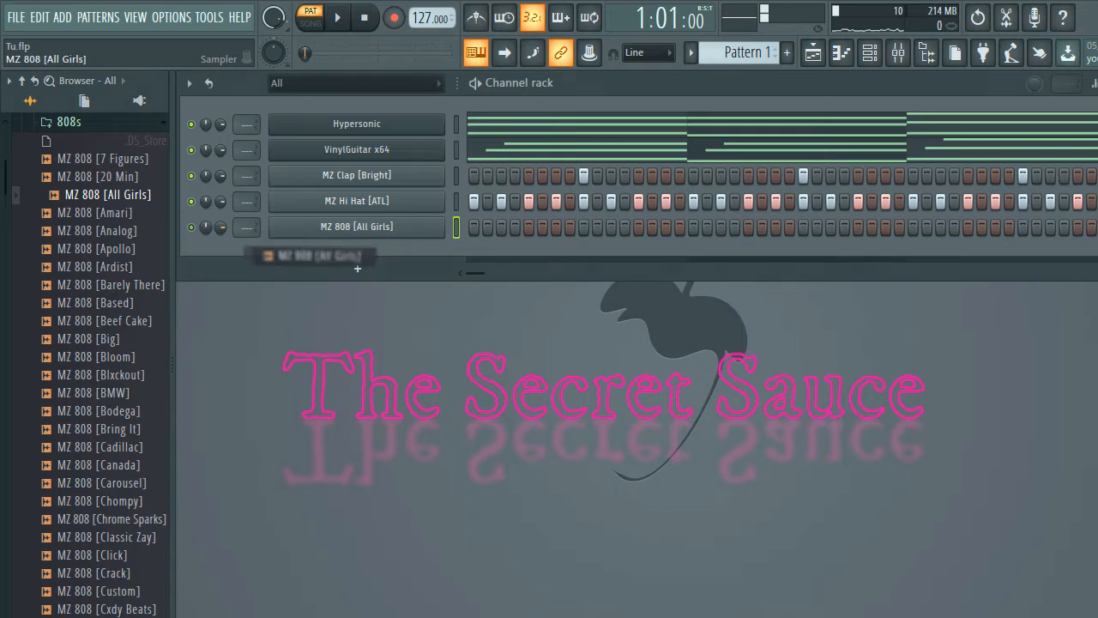
Step: Enable Cut itself on the MZ 808 [All Girls] channel and test the sound with a few notes
right_click(444, 221)
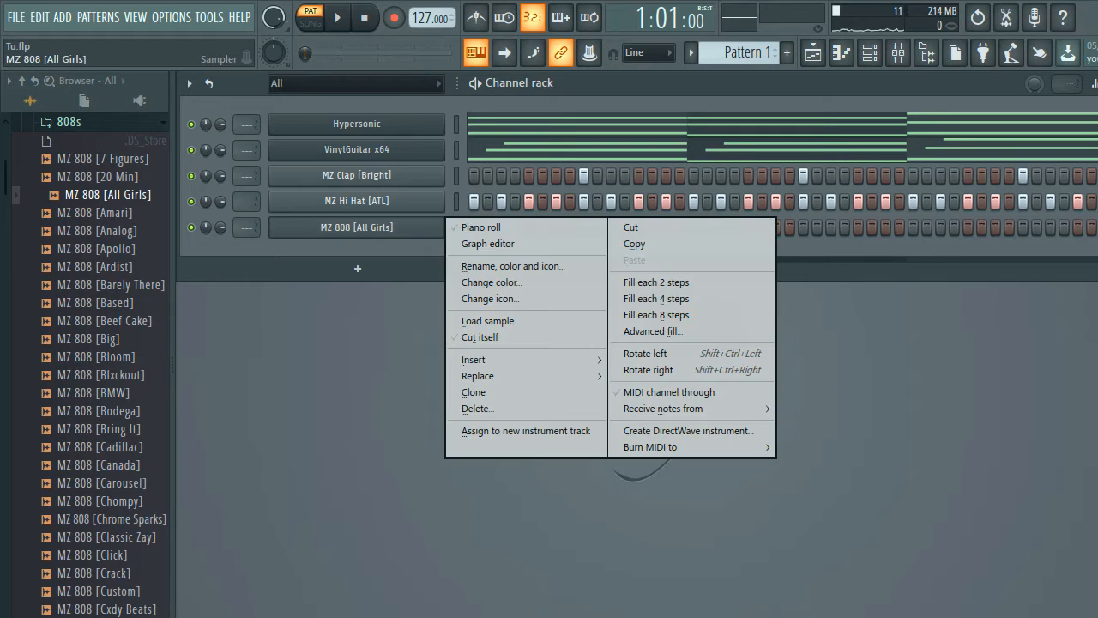
click(480, 337)
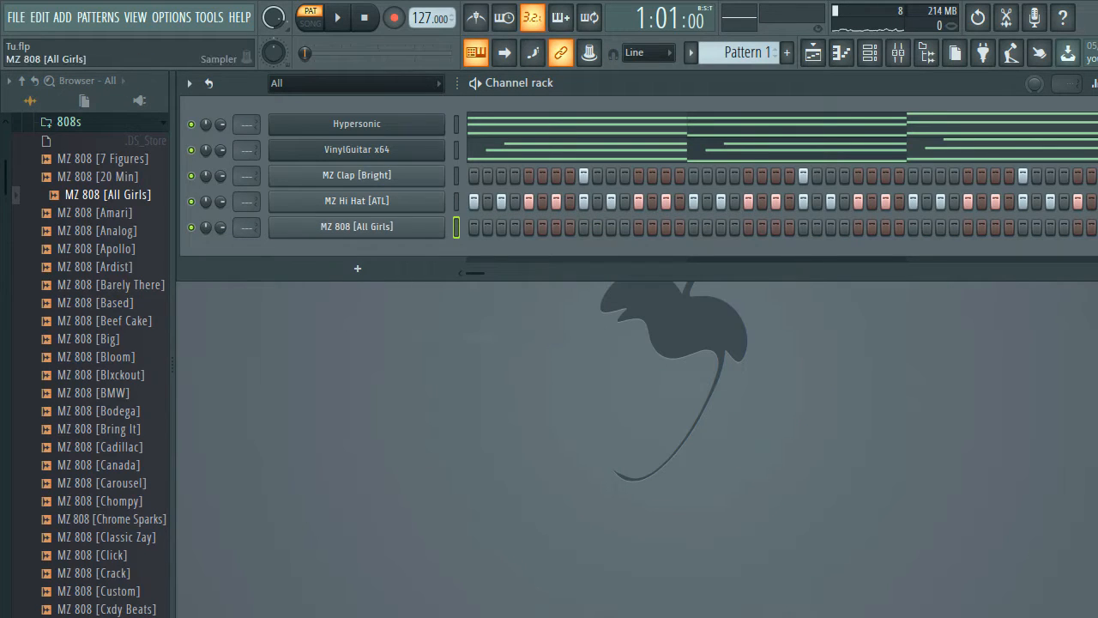
key(m)
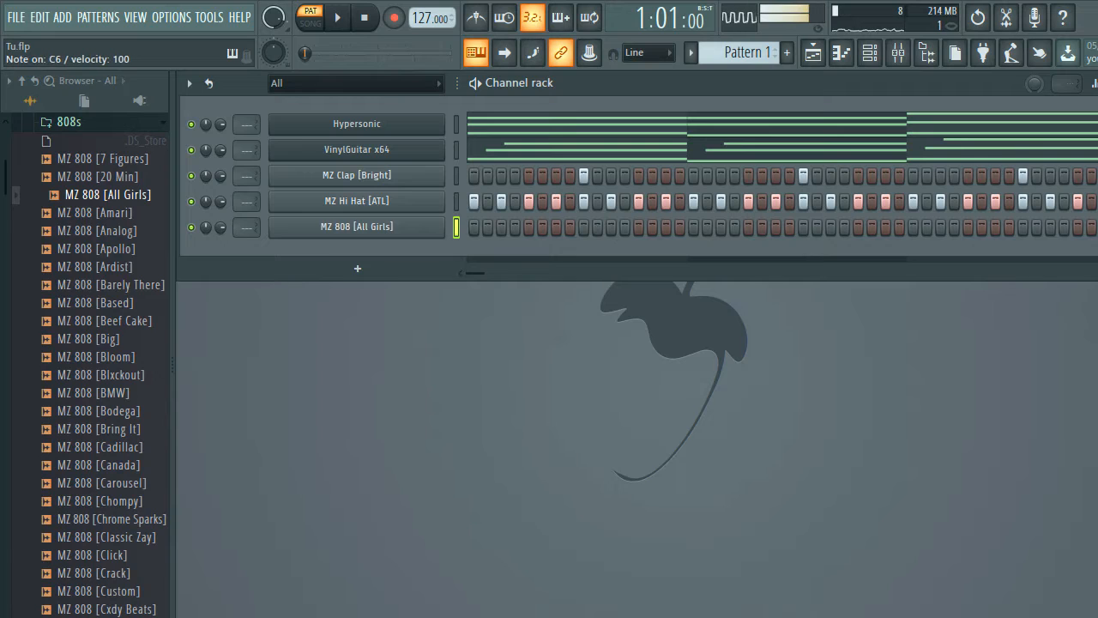
Step: In the 808's piano roll, place an eight-step C5 note at the start of bar 1 and a four-step C5 on step 13
right_click(446, 221)
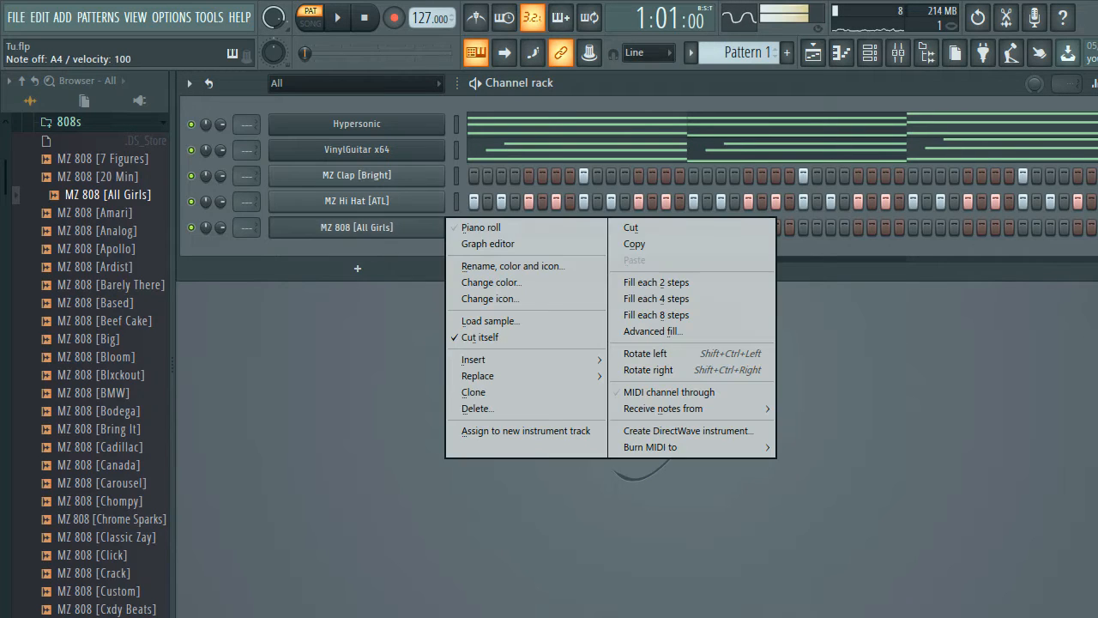
click(471, 228)
click(254, 452)
drag(431, 440, 322, 440)
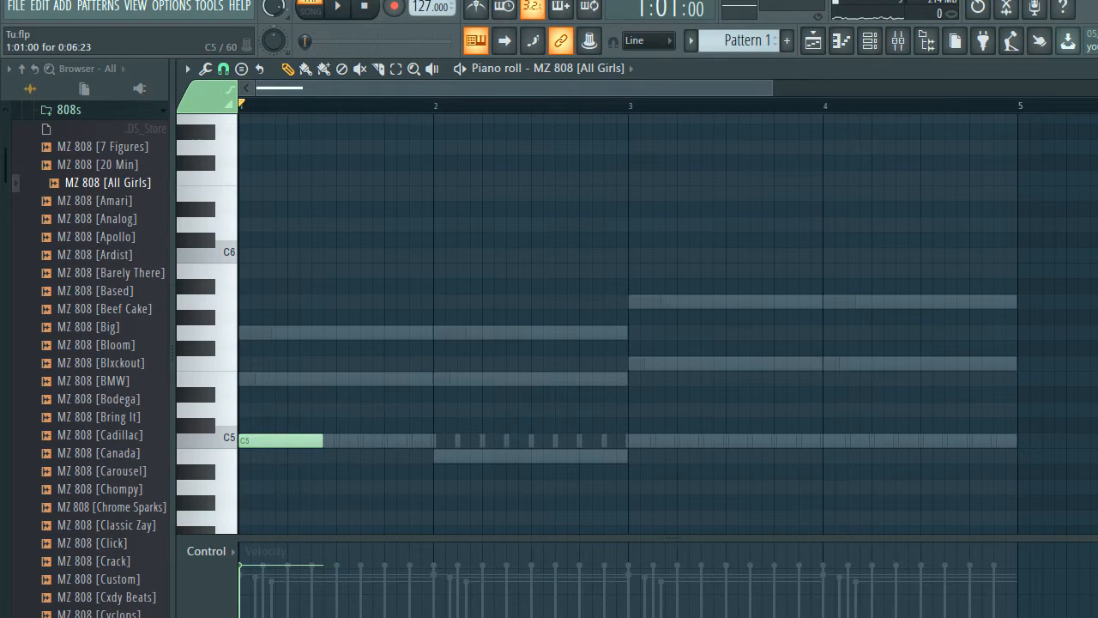
click(390, 440)
key(space)
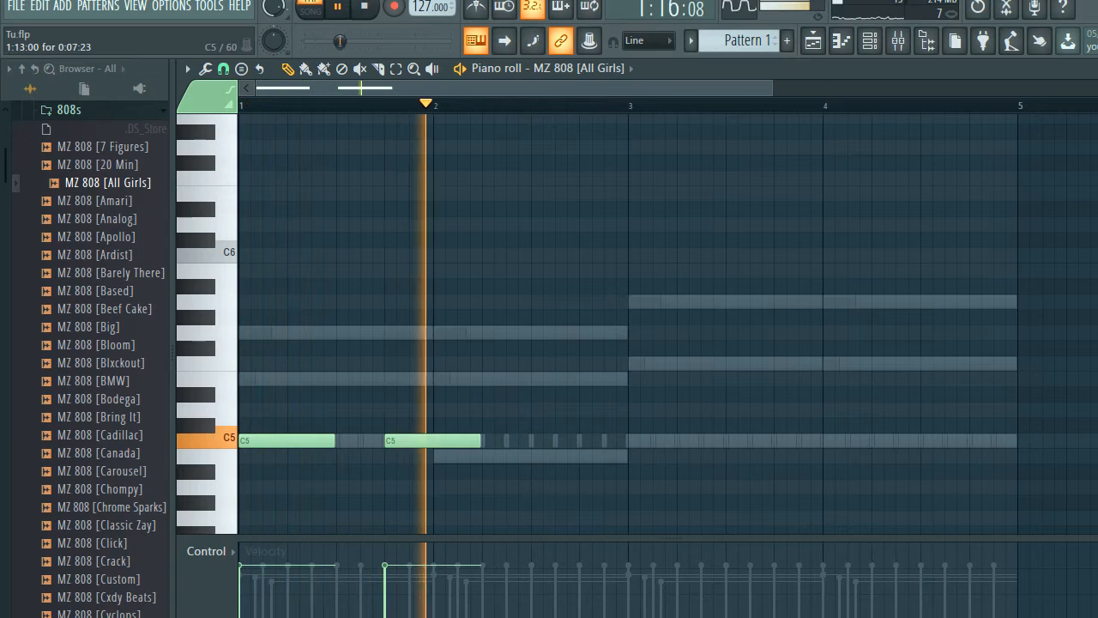
drag(480, 440, 432, 440)
key(space)
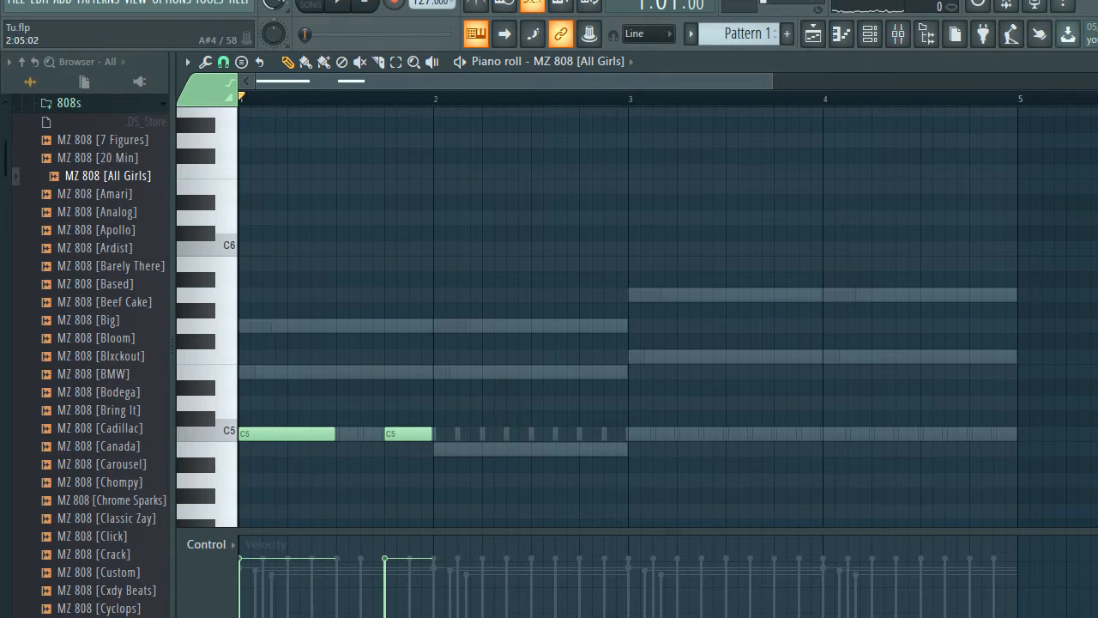
Step: Add an eight-step B4 note on step 5 of bar 2 and a C5 at the start of bar 3, and save the project
click(496, 456)
key(space)
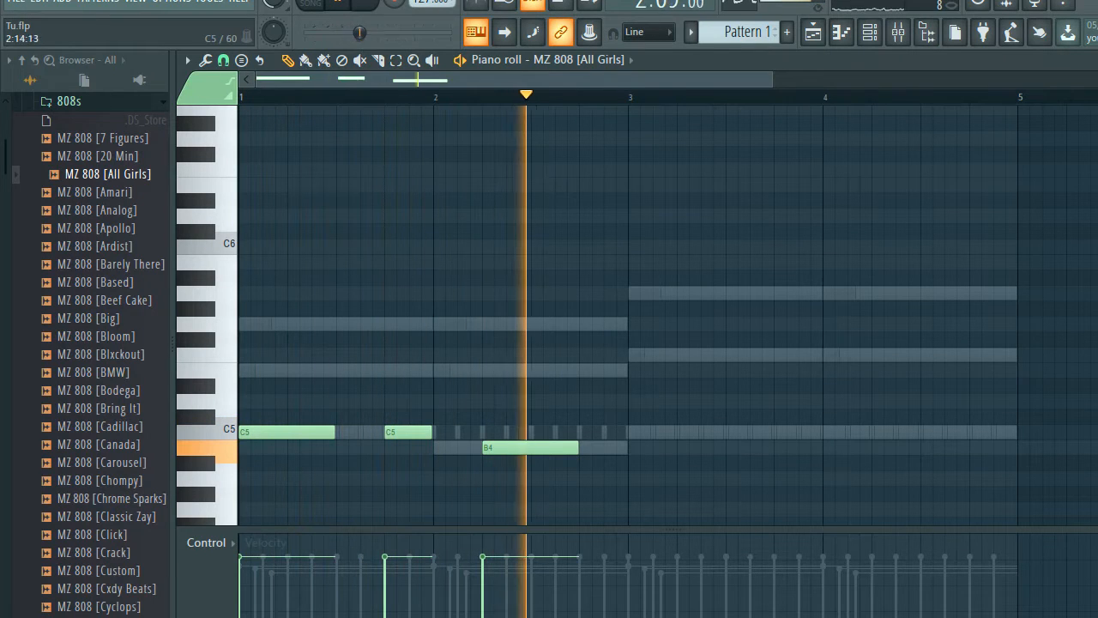
click(633, 448)
double_click(644, 448)
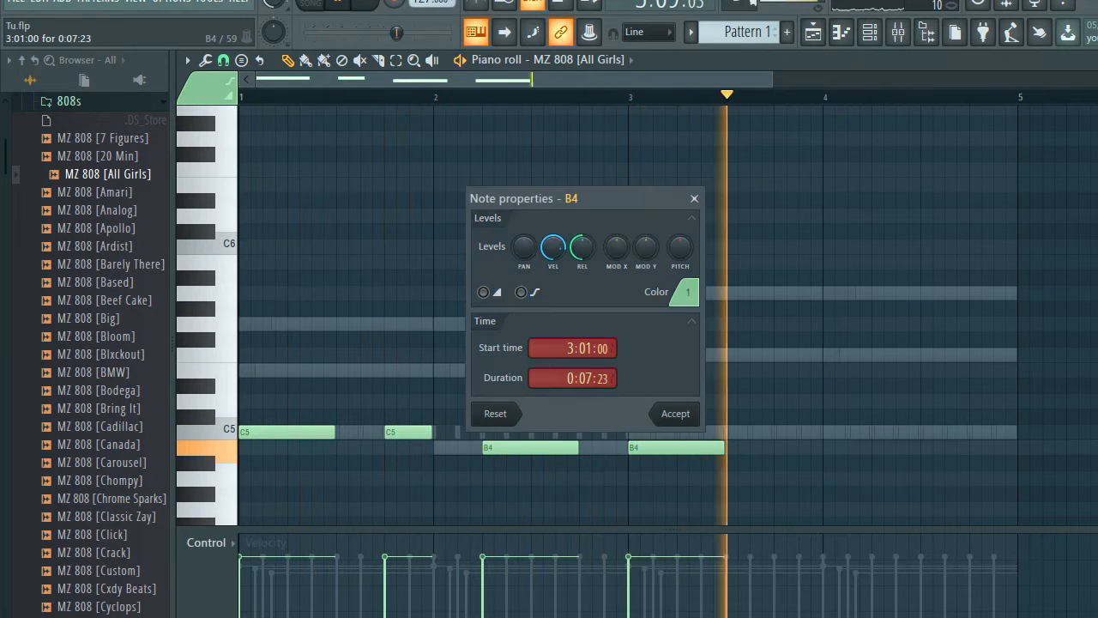
click(673, 414)
drag(669, 448, 669, 432)
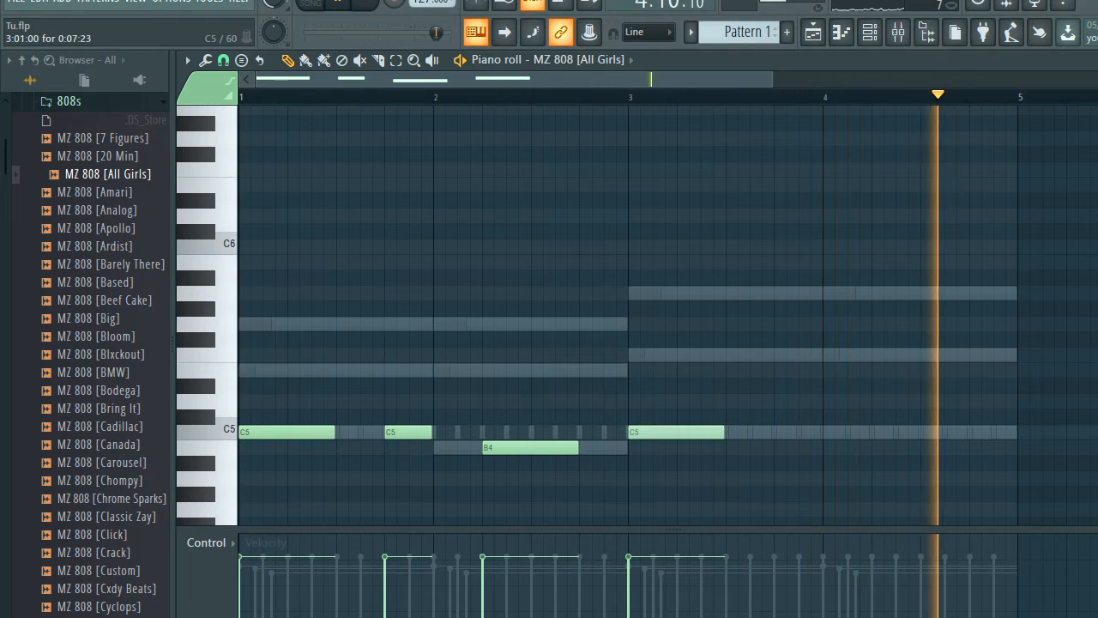
key(ctrl+s)
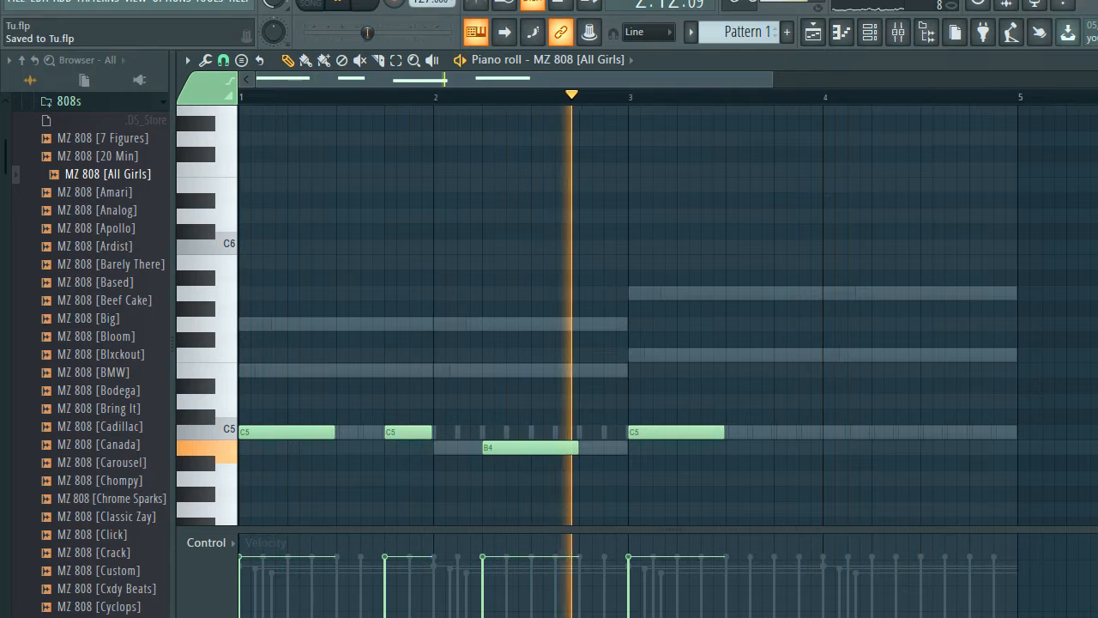
Step: Add four-step C5 notes on step 13 of bar 3 and on steps 5 and 13 of bar 4
click(779, 432)
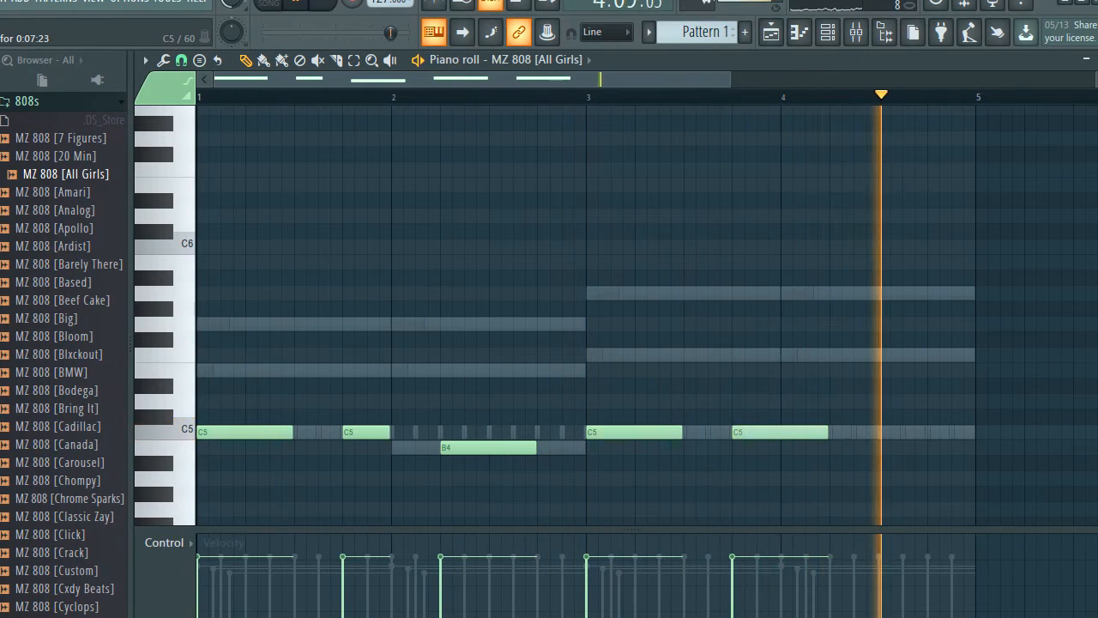
drag(826, 432, 779, 433)
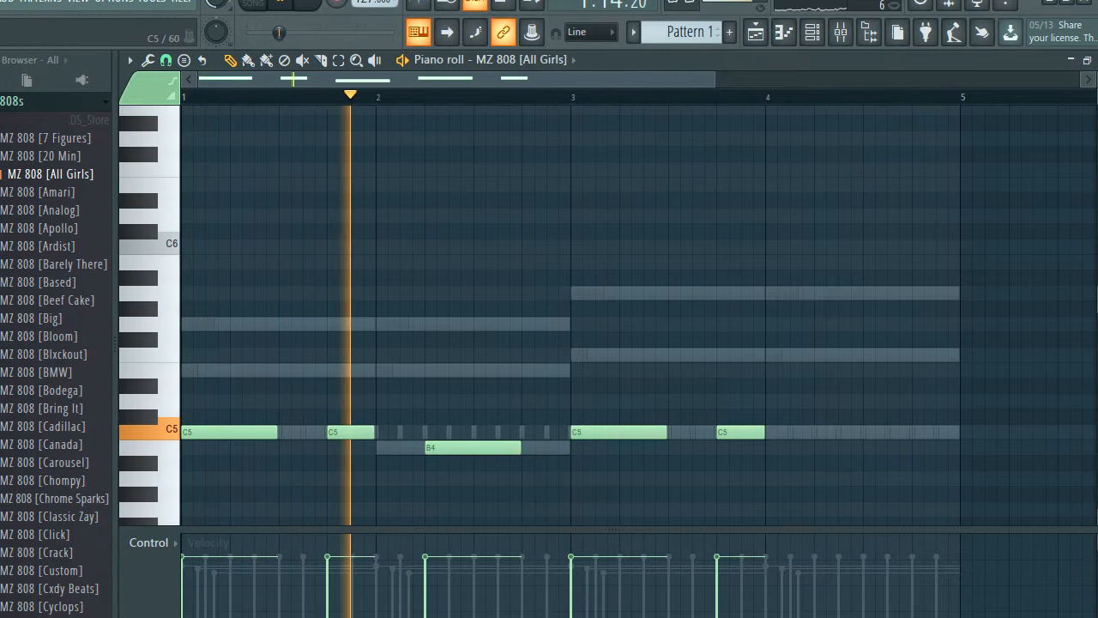
click(844, 432)
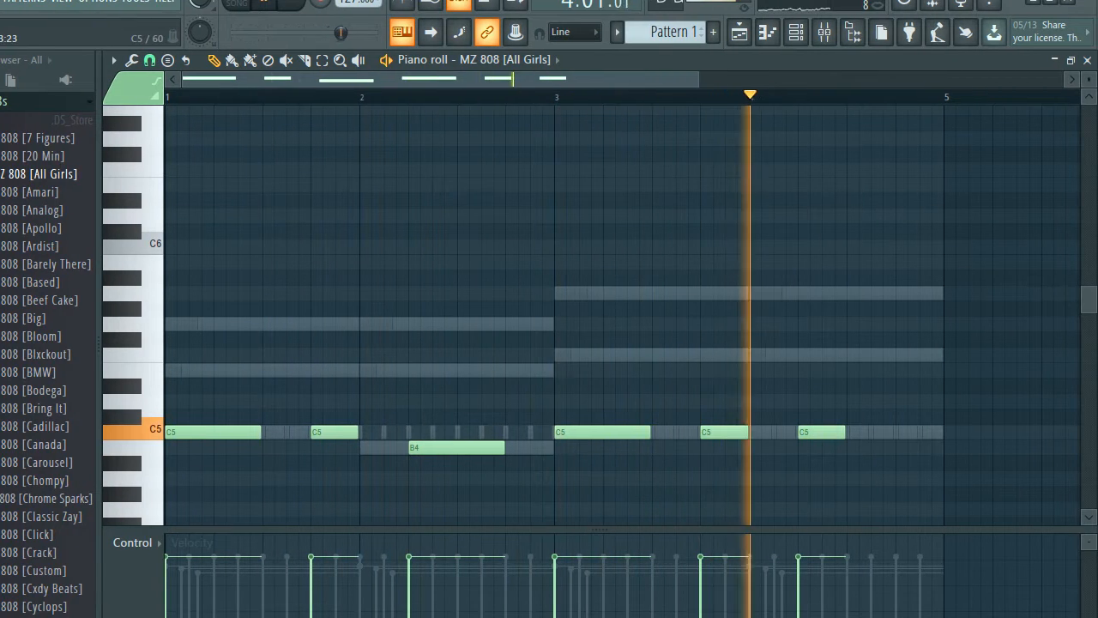
click(891, 432)
mouse_move(890, 432)
mouse_down()
mouse_move(914, 432)
mouse_move(904, 432)
mouse_up()
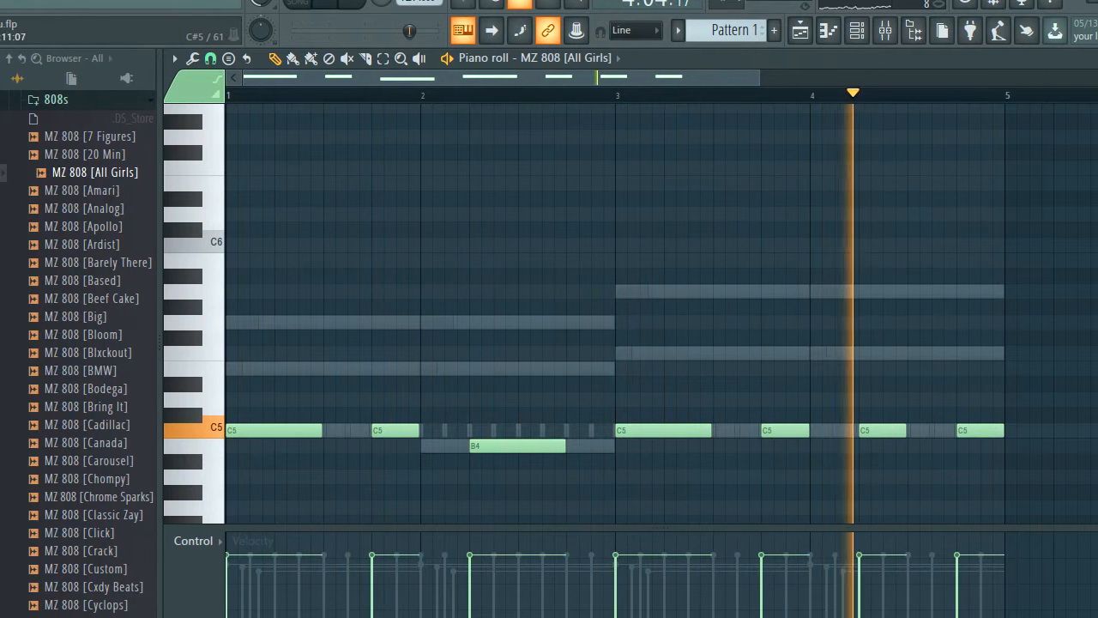
Step: Move all the 808 notes in bars 3 and 4 up to F5 and return to the channel rack
drag(787, 447, 947, 416)
drag(787, 416, 555, 402)
drag(970, 429, 968, 352)
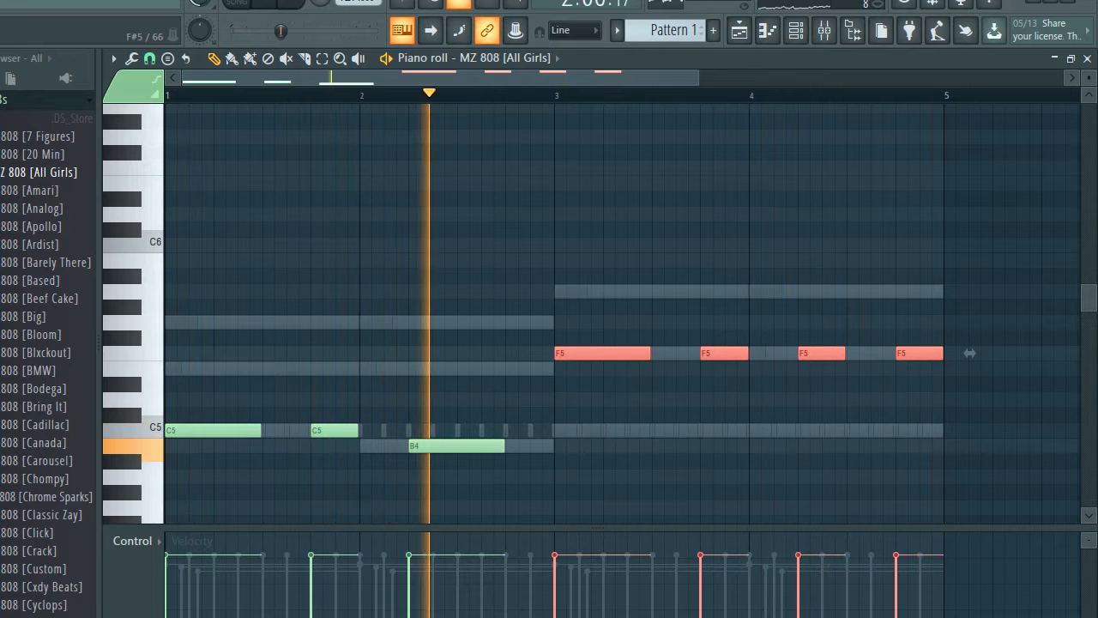
key(ctrl+d)
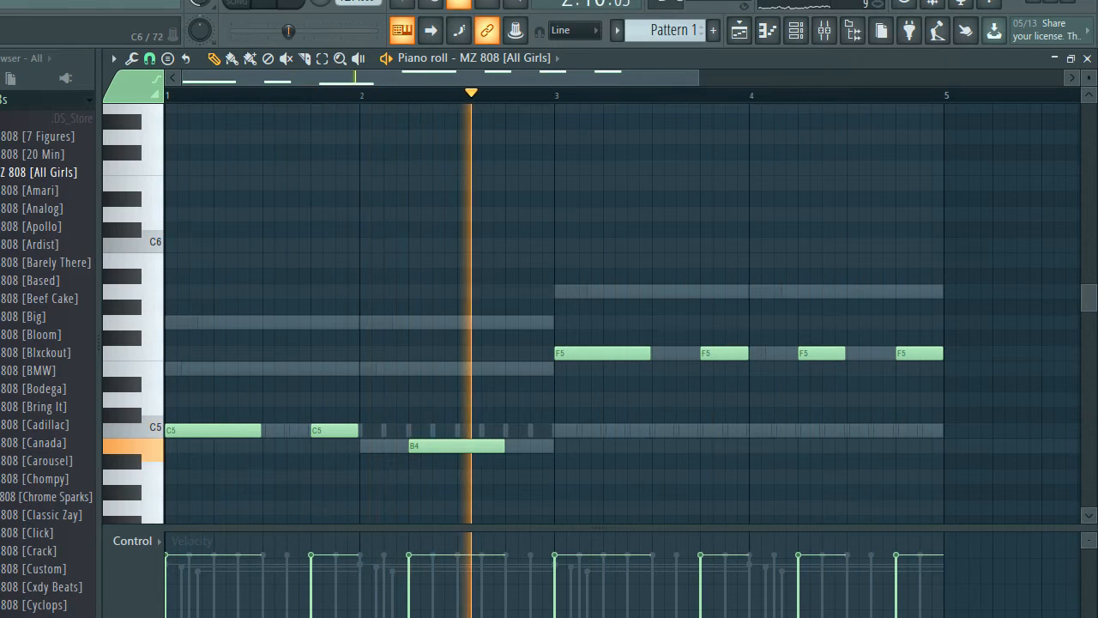
key(F7)
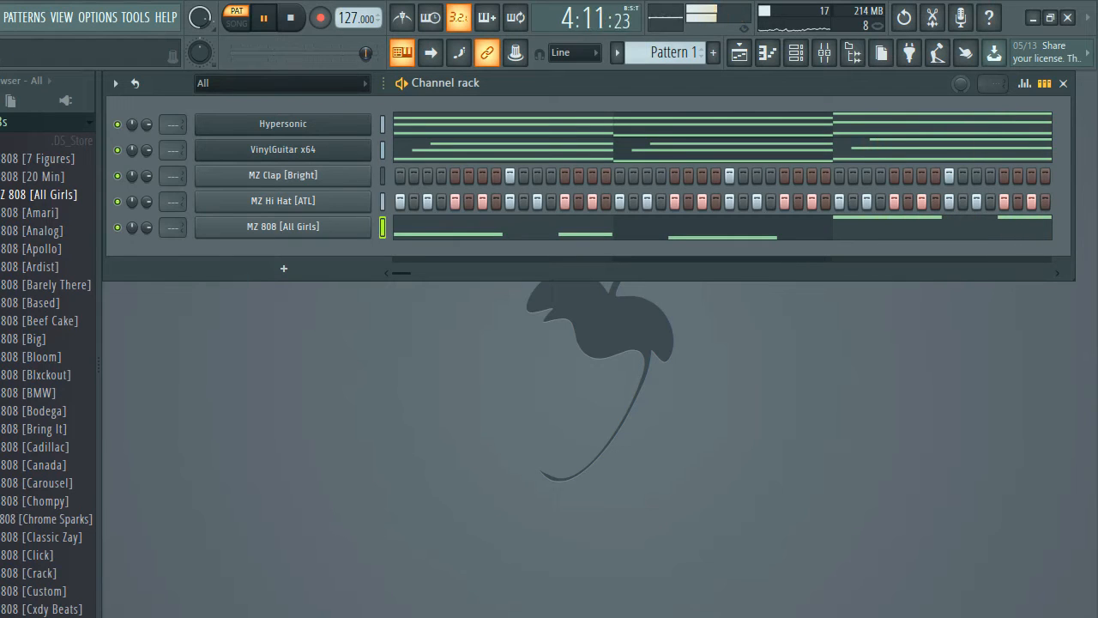
key(space)
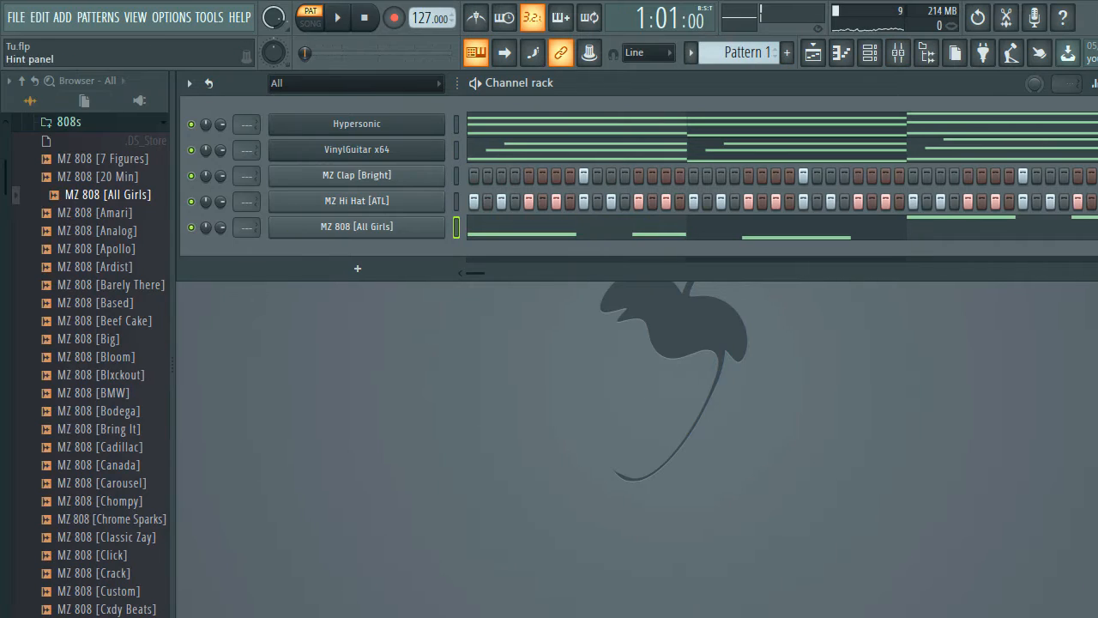
Step: Add MZ Kick [Airy] from the Kicks folder as a channel, place kicks on steps 1, 13, 21, 33 and 45, and play the pattern
scroll(86, 360, up, 1)
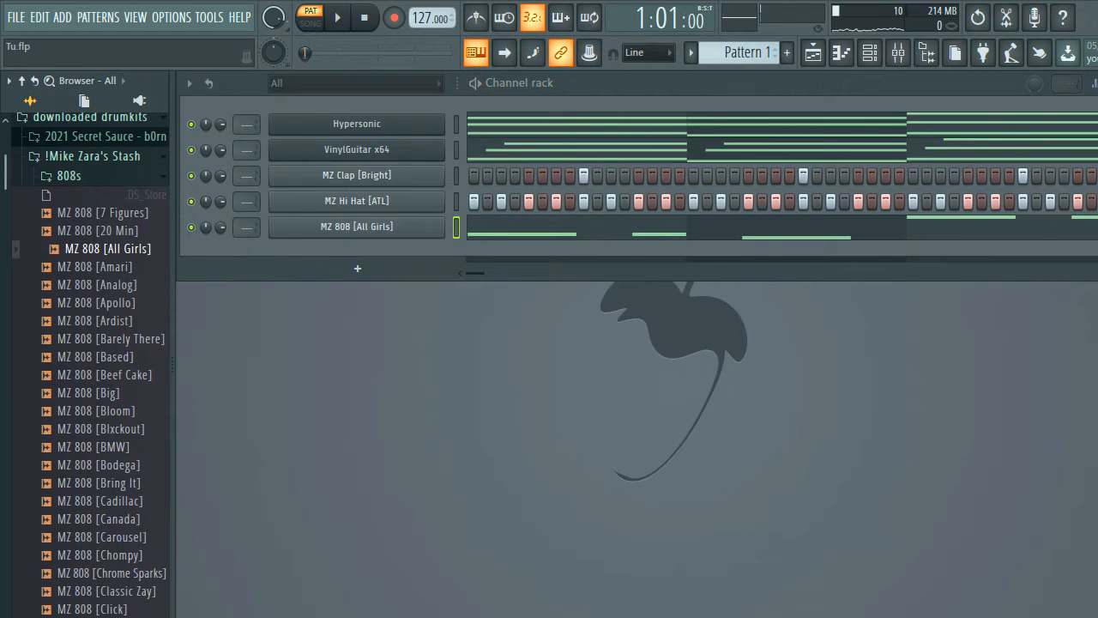
click(70, 176)
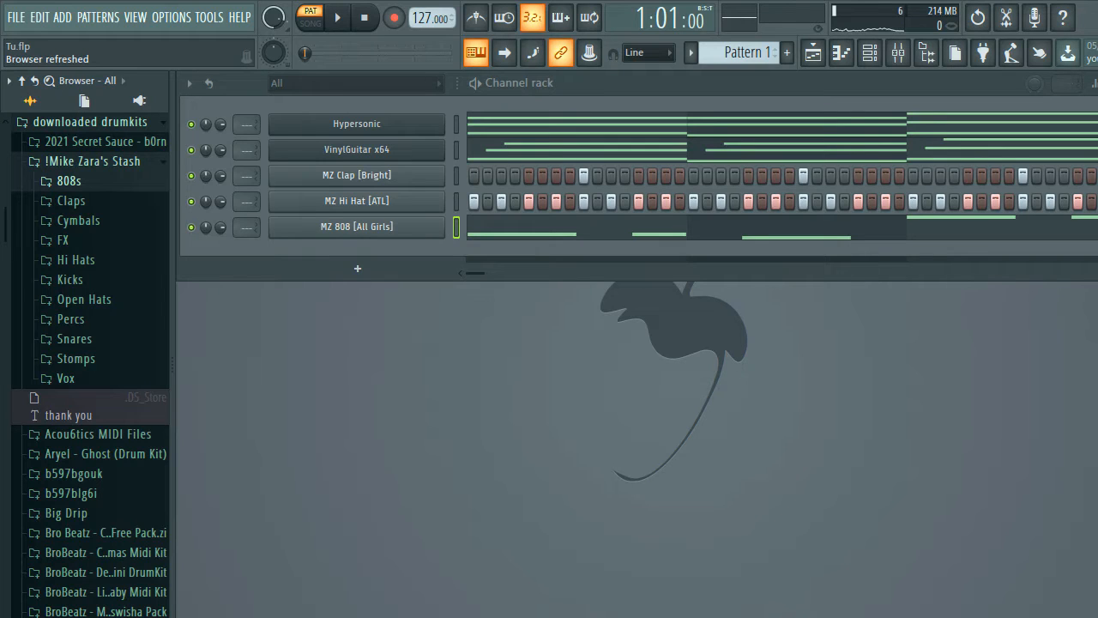
click(71, 281)
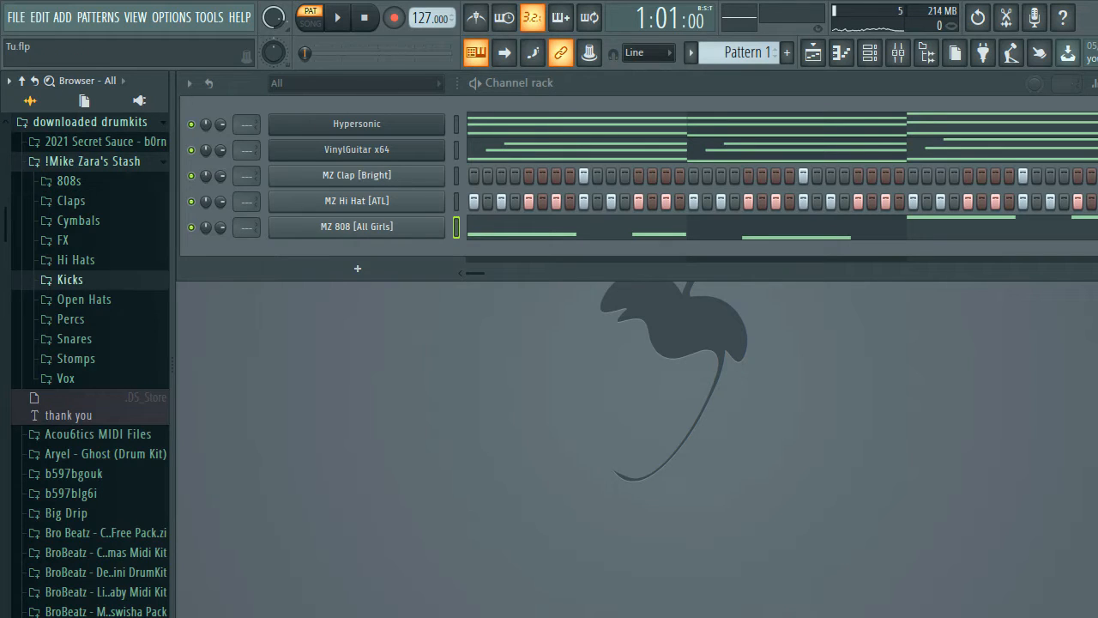
click(90, 212)
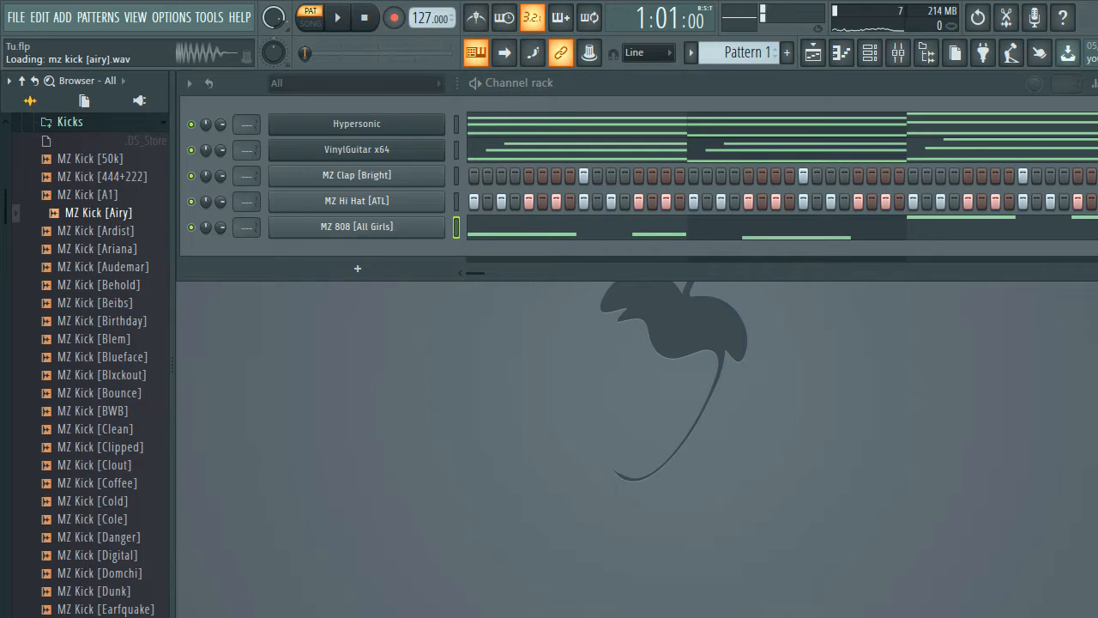
drag(90, 212, 283, 274)
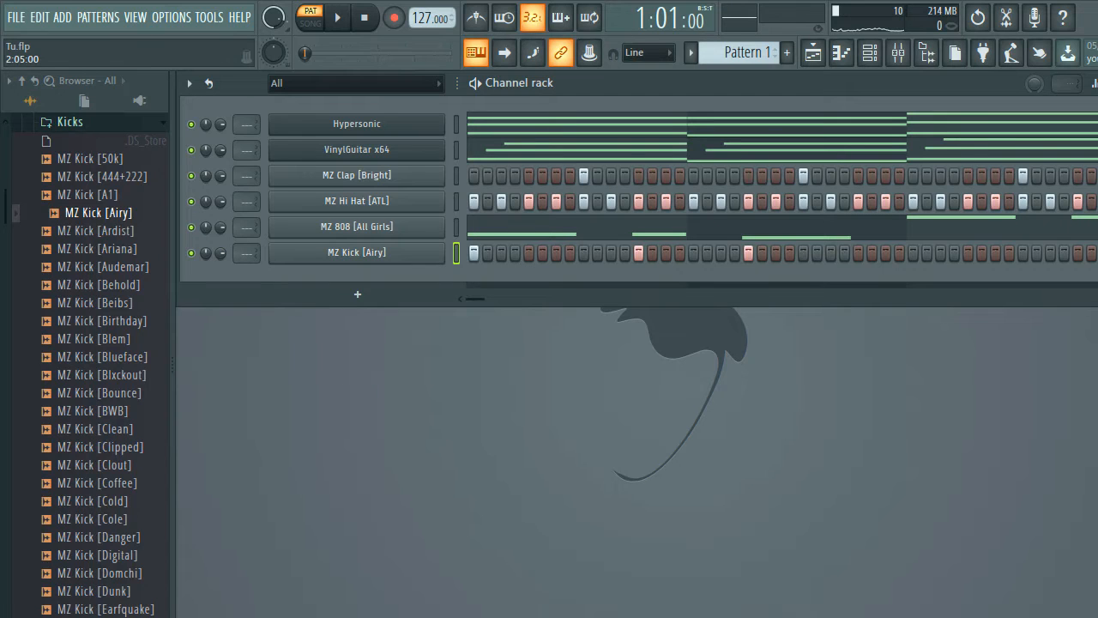
key(space)
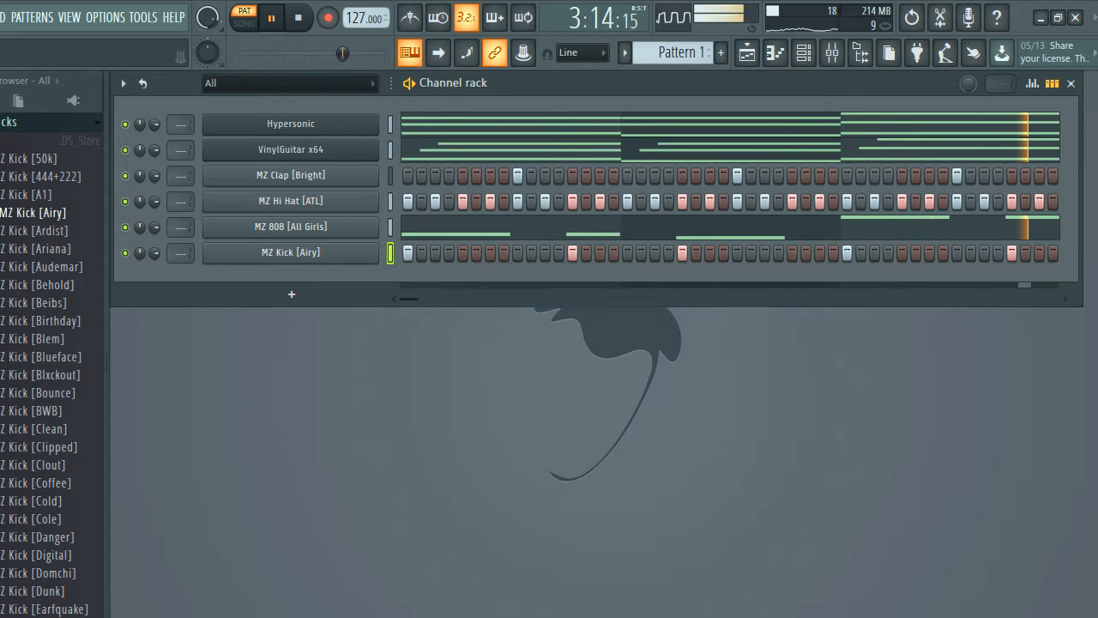
Step: Add a second Hypersonic channel and load the Stereo Clav patch from the Clavinets category
click(291, 294)
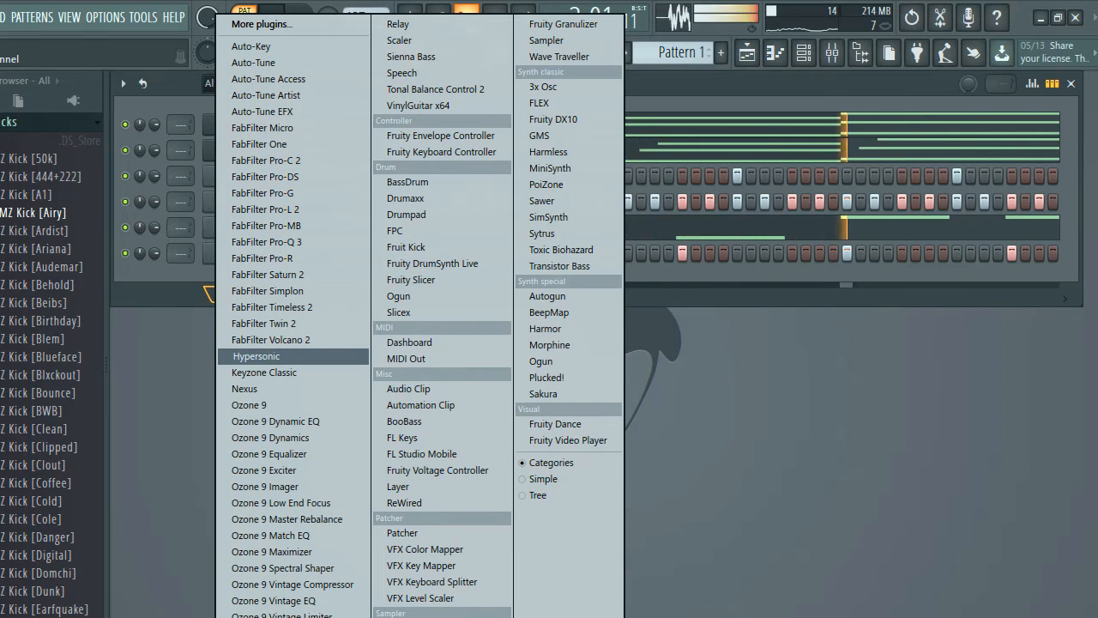
click(275, 356)
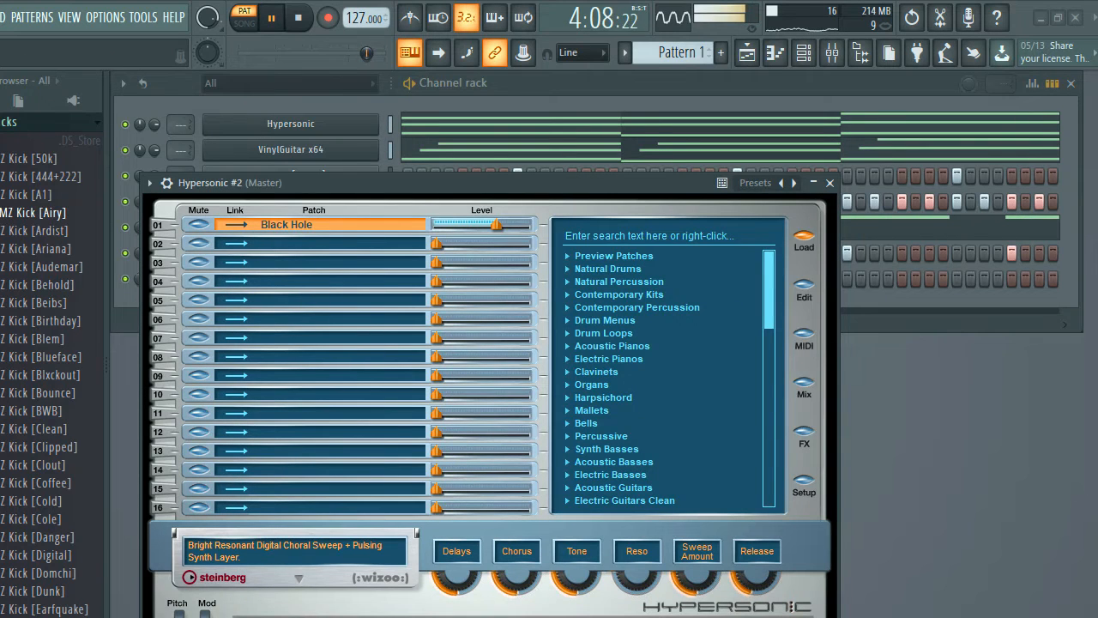
click(596, 372)
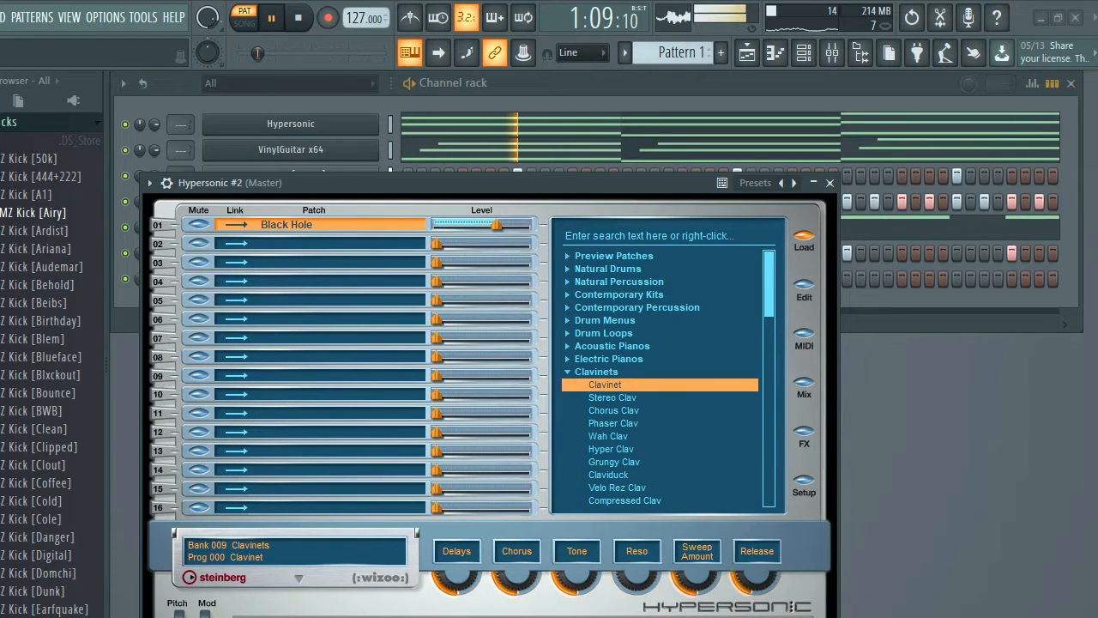
key(space)
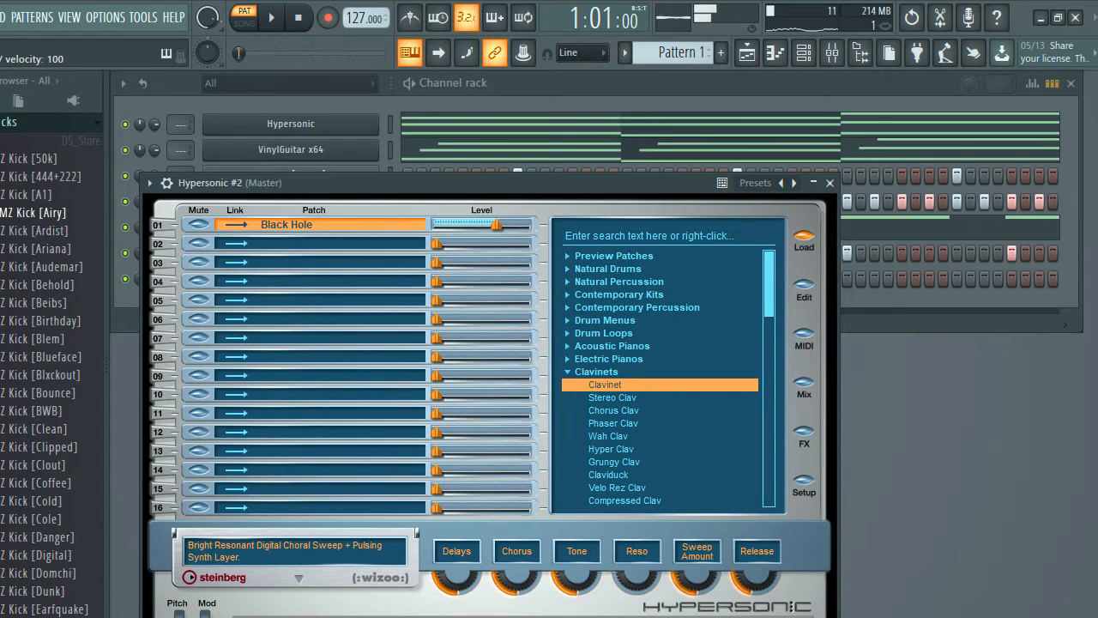
key(space)
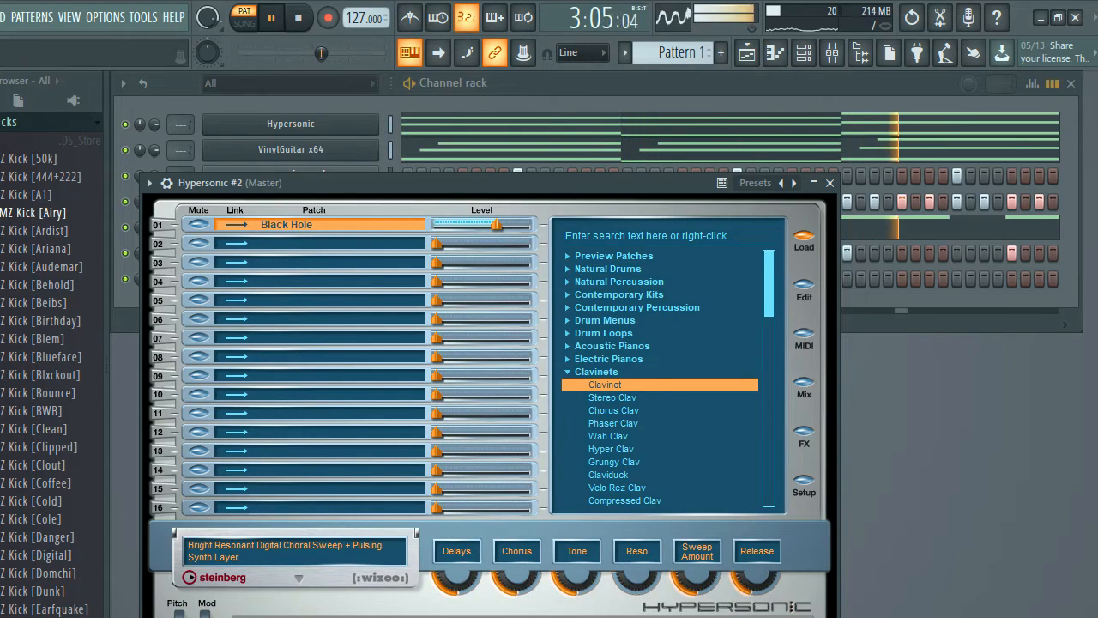
click(613, 398)
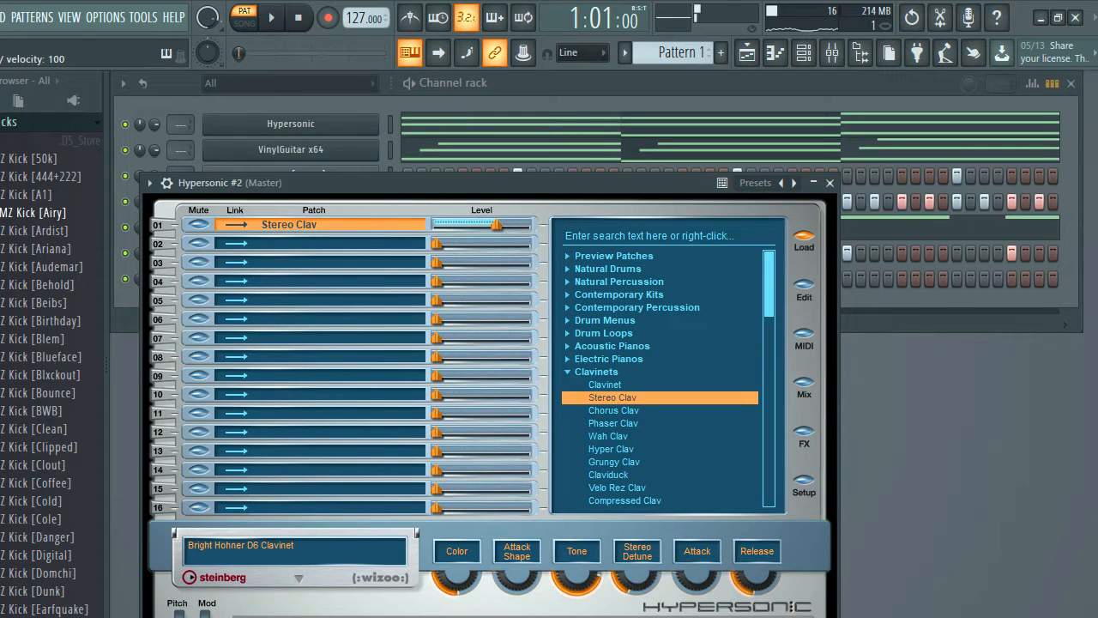
Step: Close the Hypersonic #2 plugin and move its channel up to sit directly below VinylGuitar x64
click(822, 183)
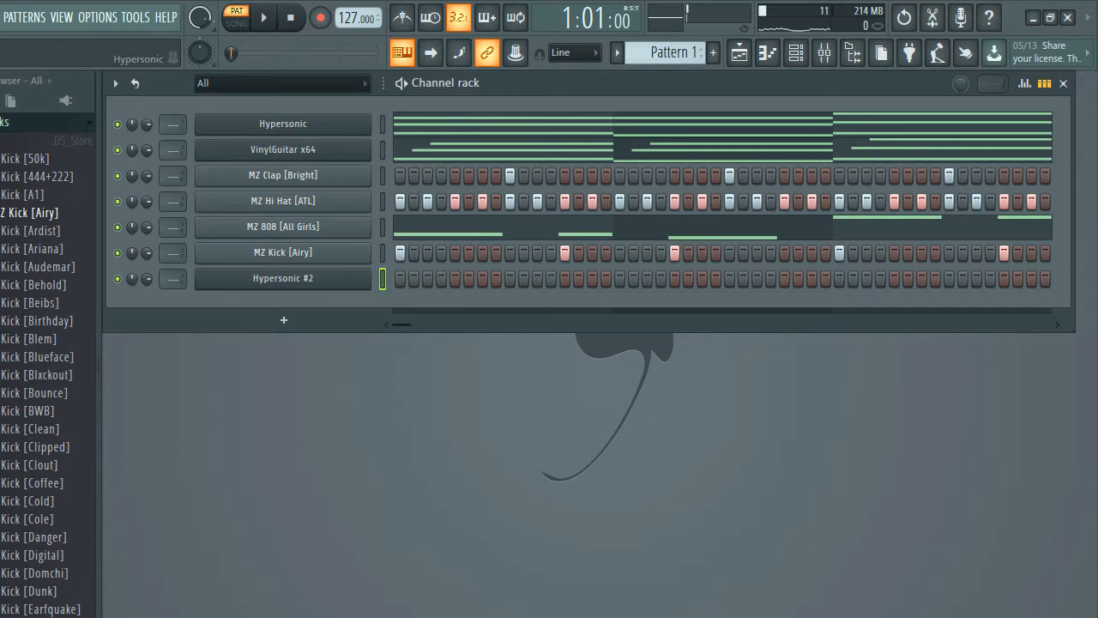
key(alt+Up)
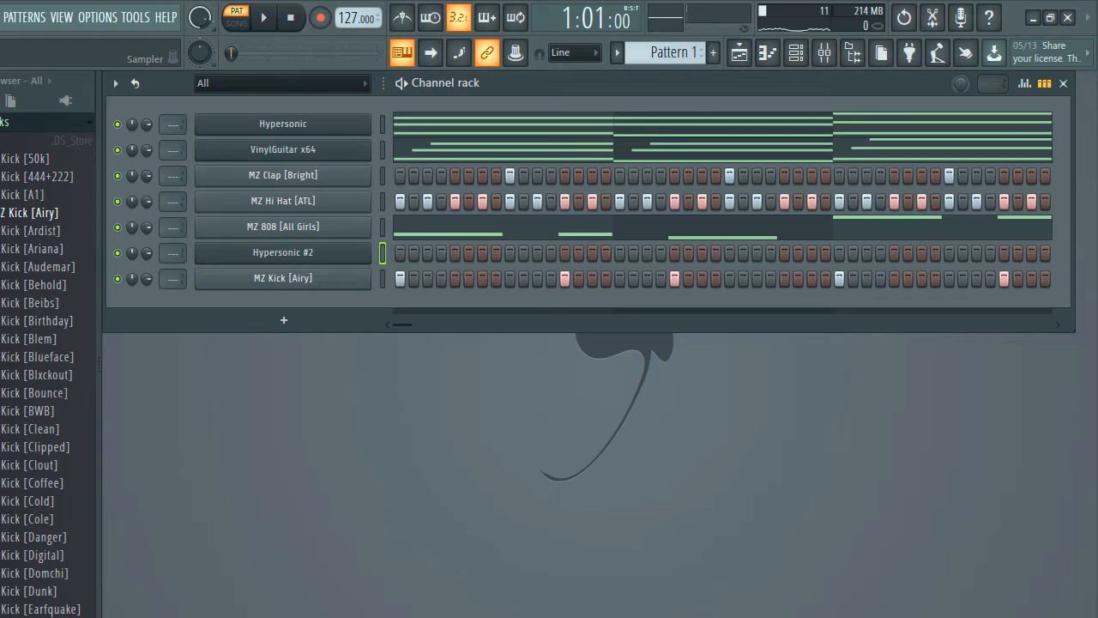
key(alt+Up)
key(alt+Up)
key(alt+Up)
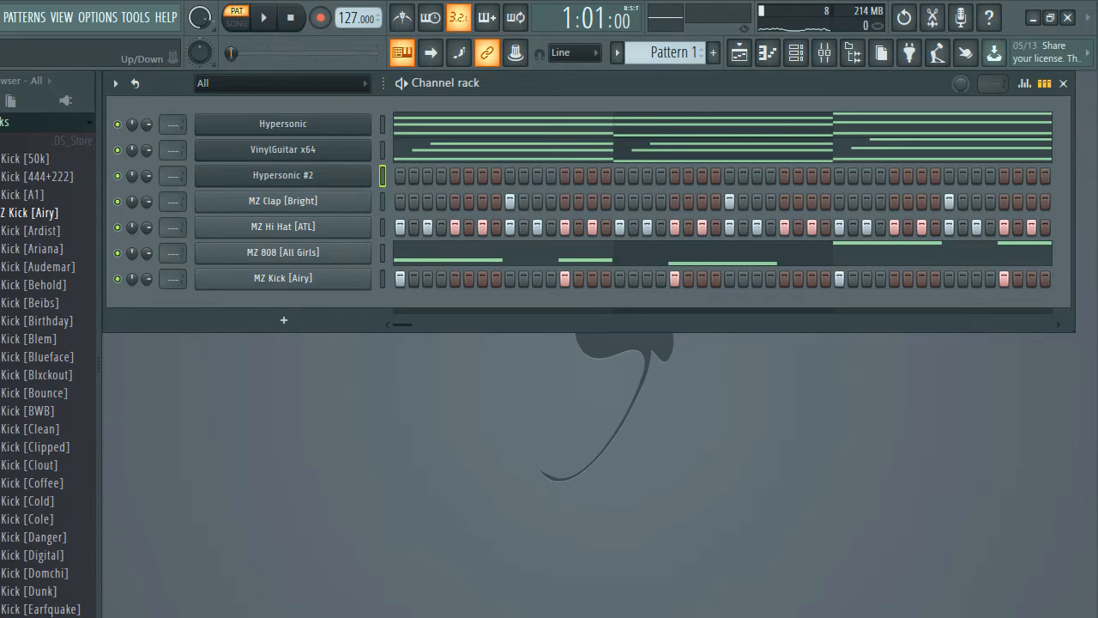
Step: In Hypersonic #2's piano roll, try C5 and E5 notes early in bar 1, and replace them with G5 on step 5 and E5 on step 9
right_click(370, 172)
click(419, 176)
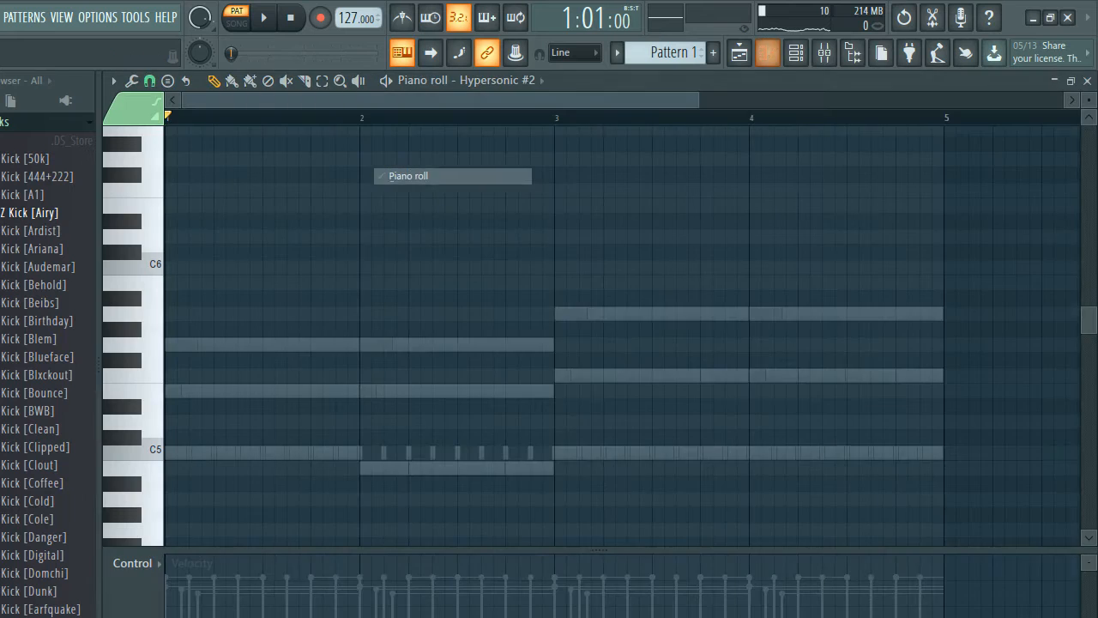
click(242, 452)
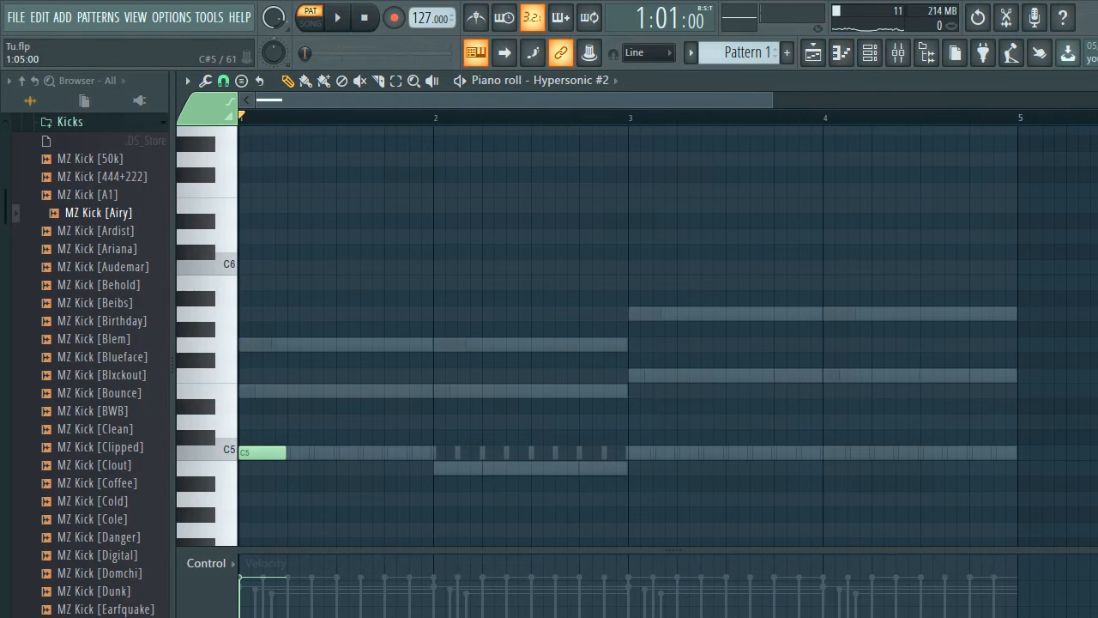
click(267, 391)
key(space)
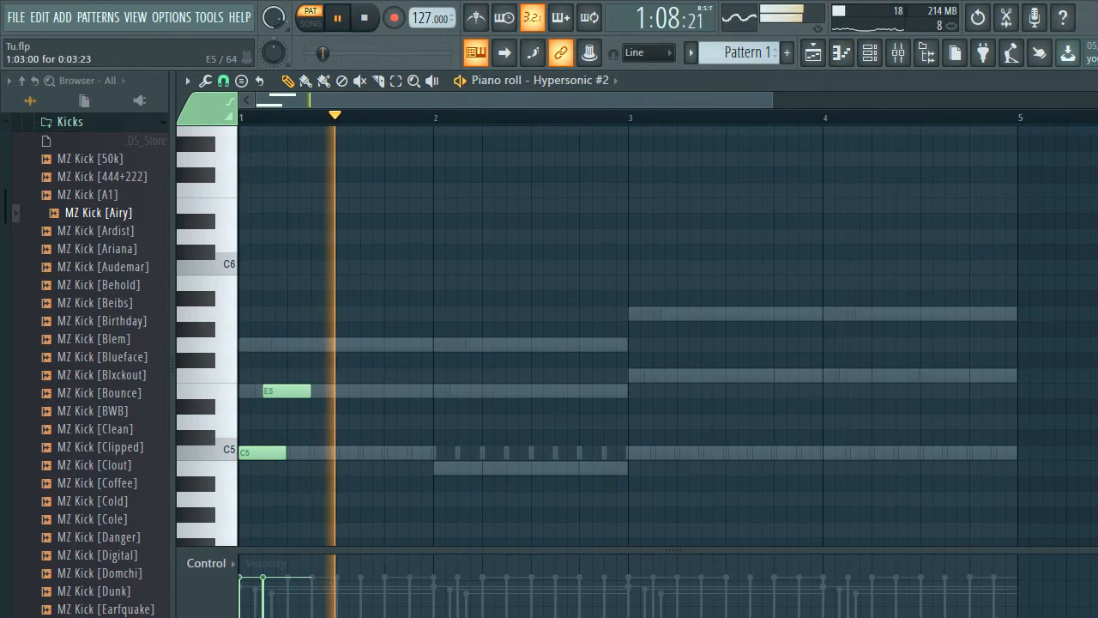
right_click(268, 390)
key(space)
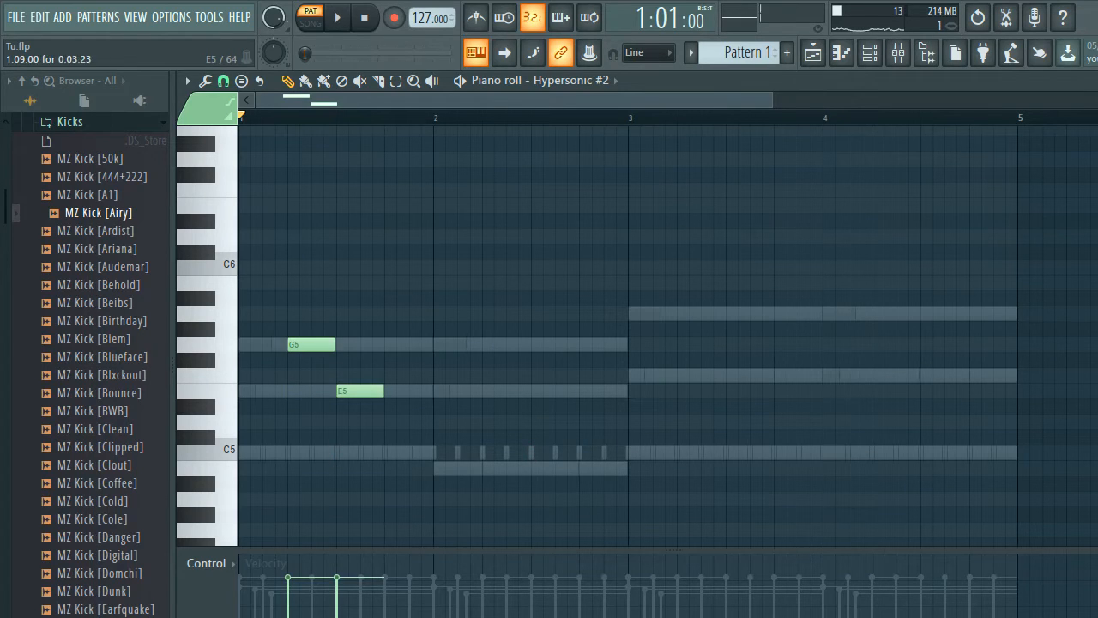
Step: Move the E5 note in bar 1 to step 13, playing the pattern to check its timing
drag(358, 391, 419, 392)
key(space)
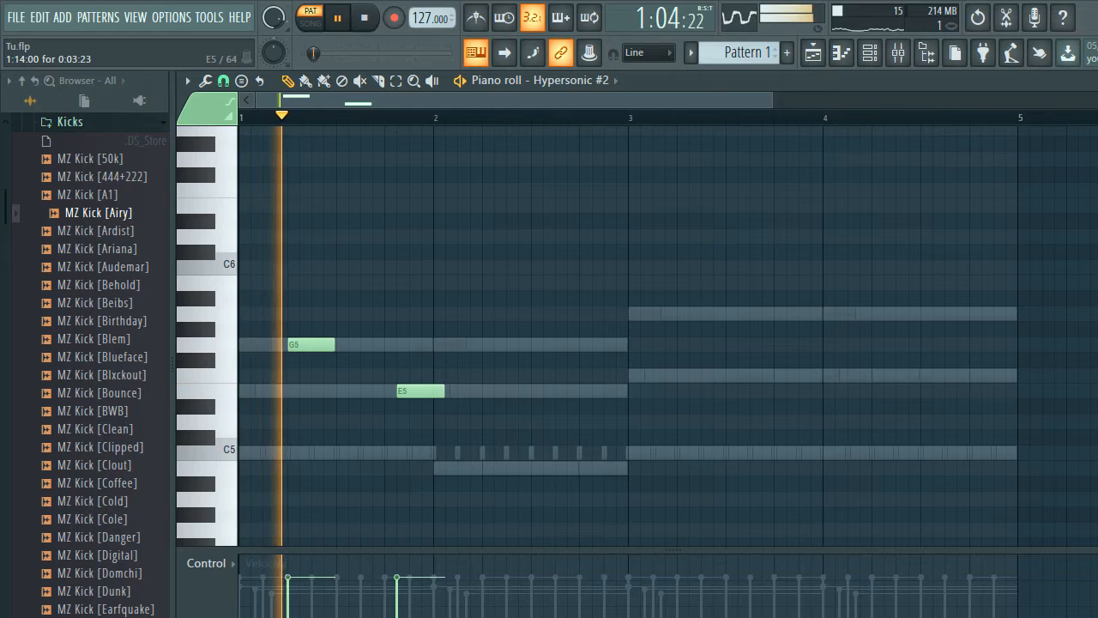
drag(419, 391, 406, 392)
key(space)
key(space)
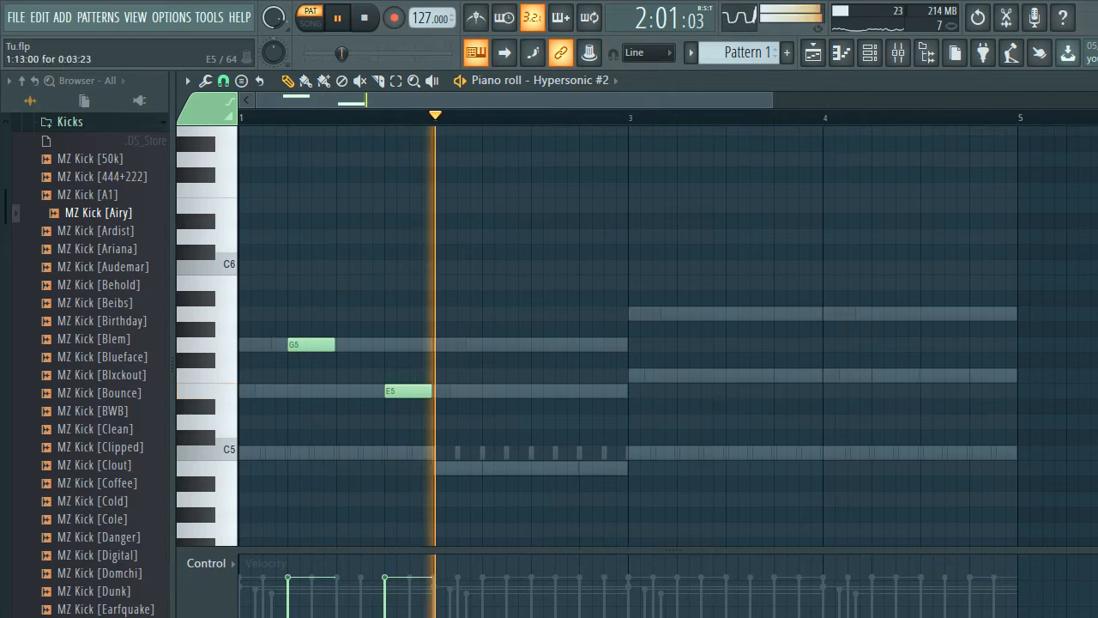
Step: Add a four-step E5 note on step 13 of bar 2, replay the pattern and save the project
drag(559, 391, 583, 391)
key(space)
key(space)
key(ctrl+s)
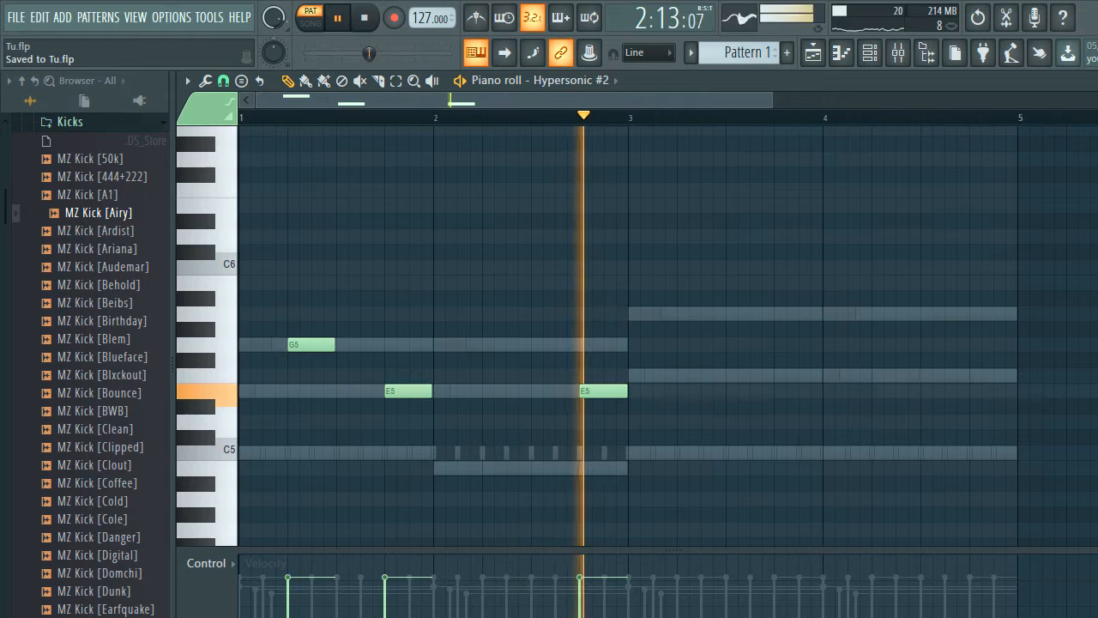
Step: Place C5 on step 13 of bar 3 and F5 on step 13 of bar 4, and play the pattern from the channel rack
click(779, 375)
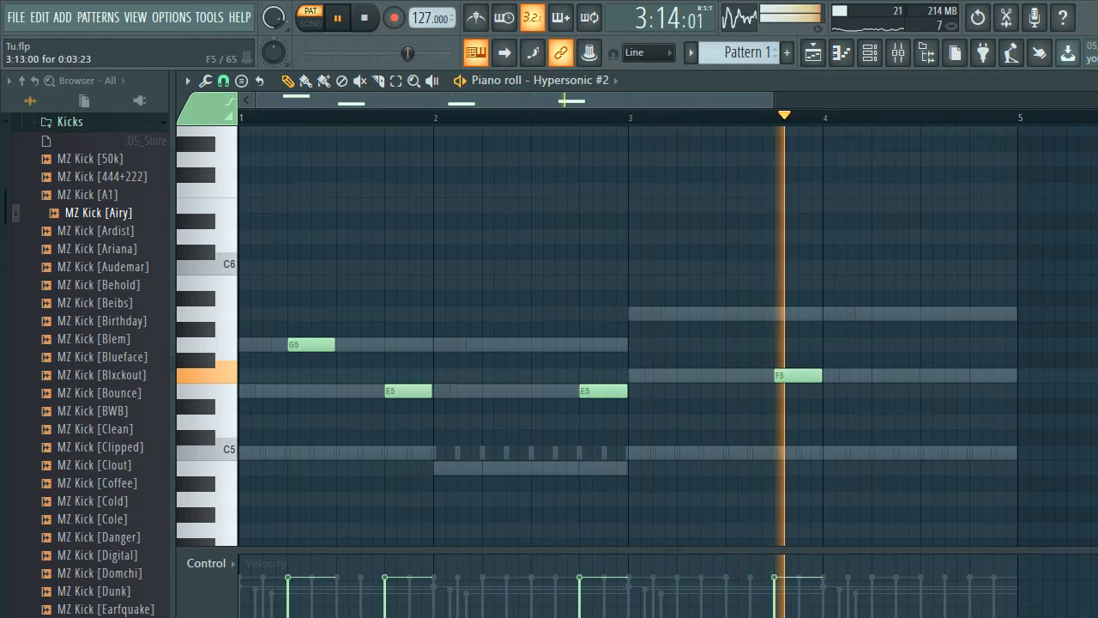
drag(748, 375, 748, 452)
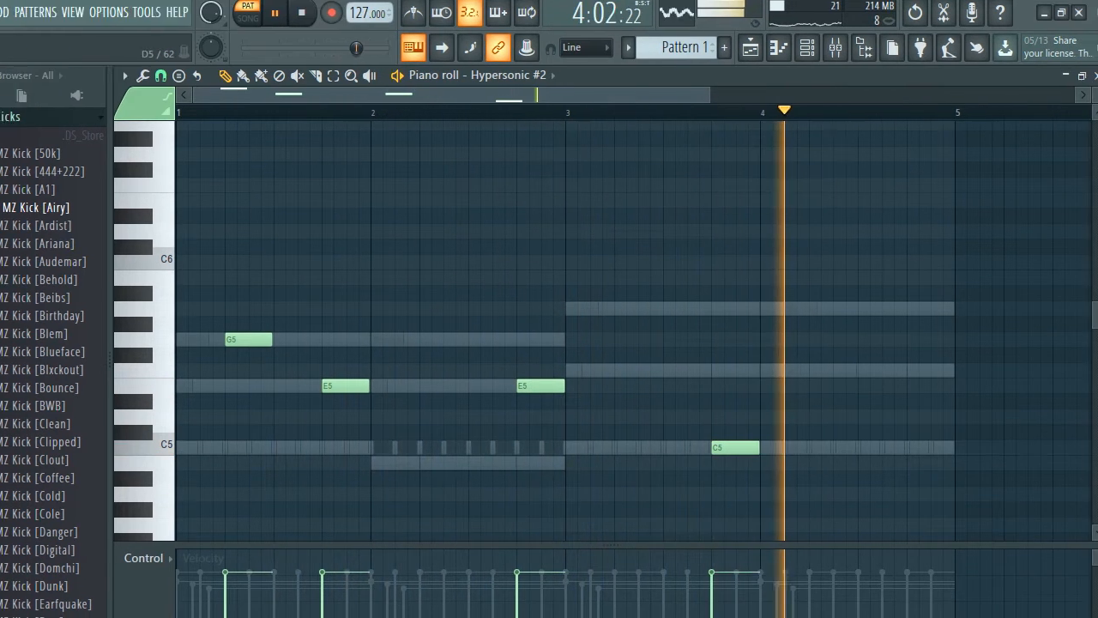
click(889, 370)
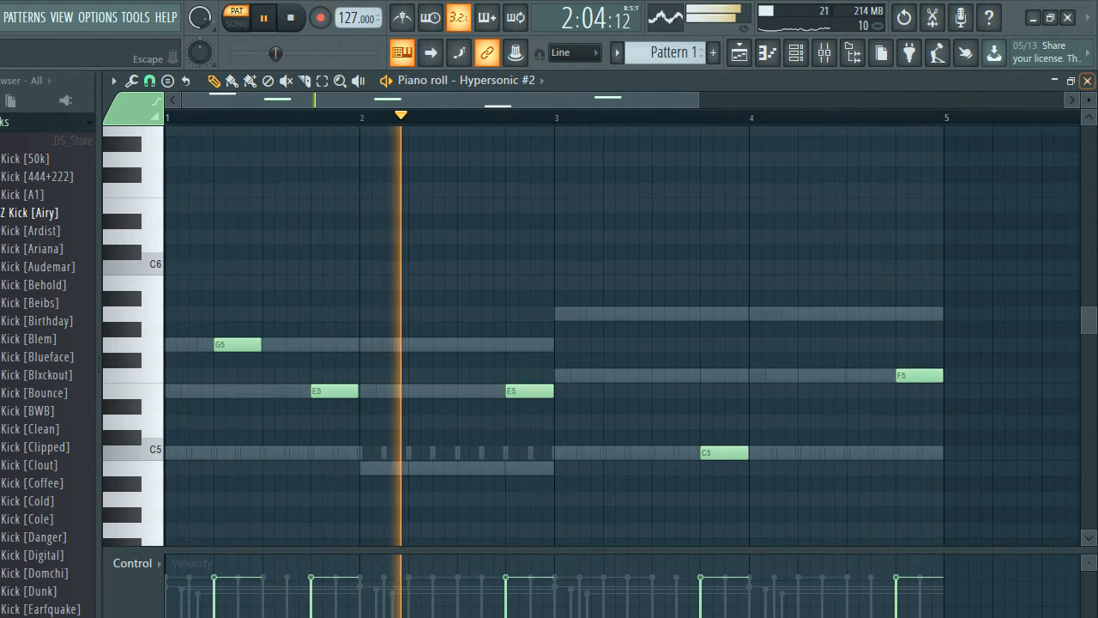
click(1087, 76)
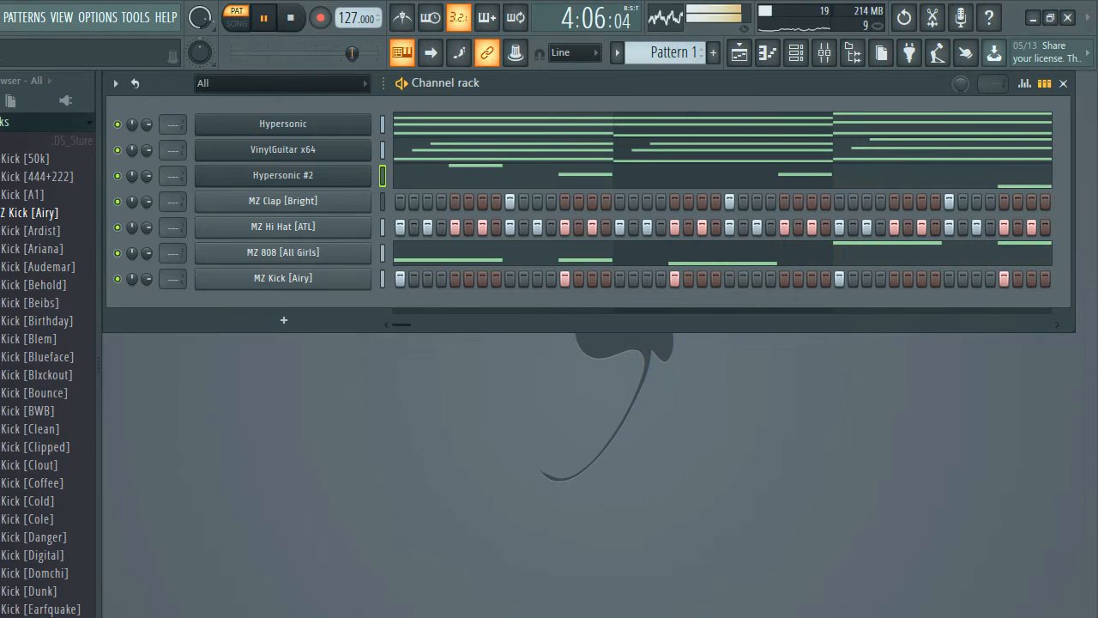
key(space)
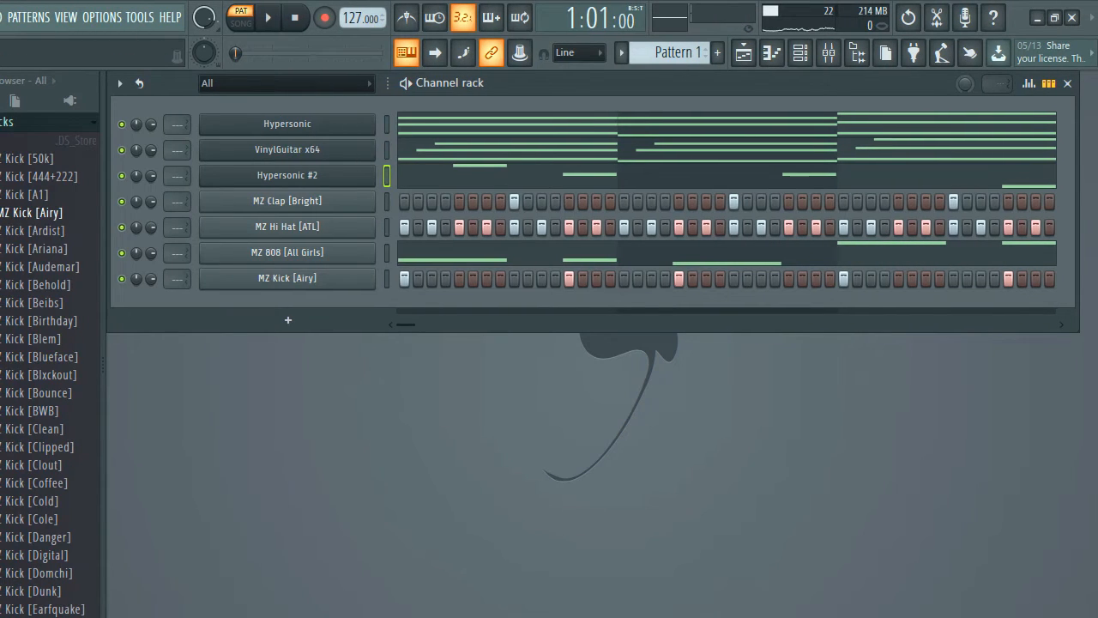
key(space)
key(space)
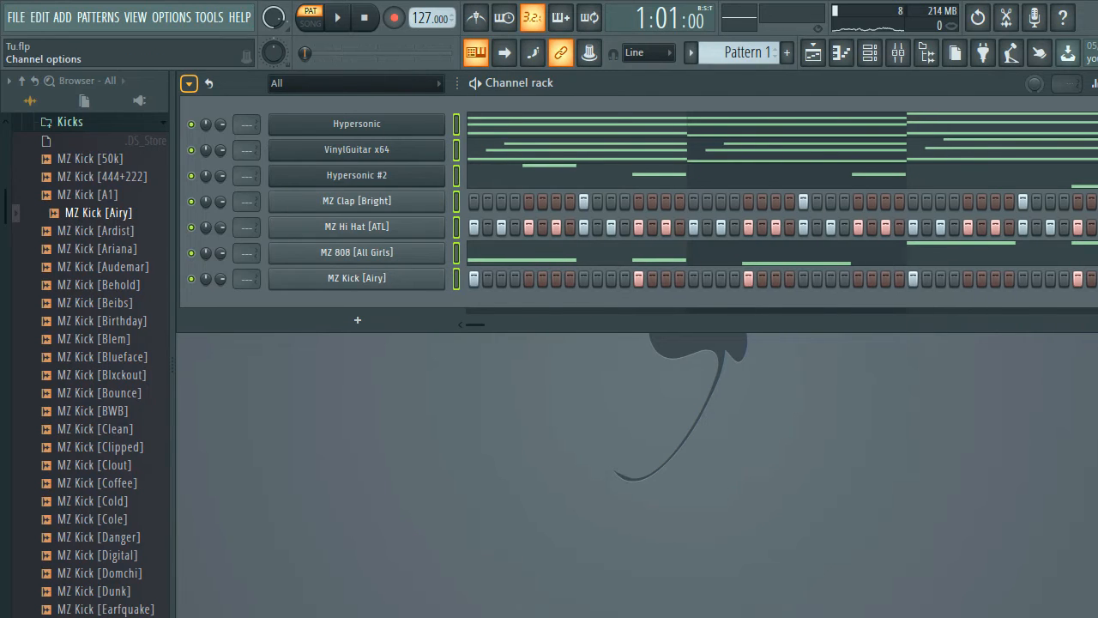
Step: Color all seven selected channels with a gradient from purple at Hypersonic to blue at MZ Kick [Airy]
click(189, 82)
mouse_move(225, 245)
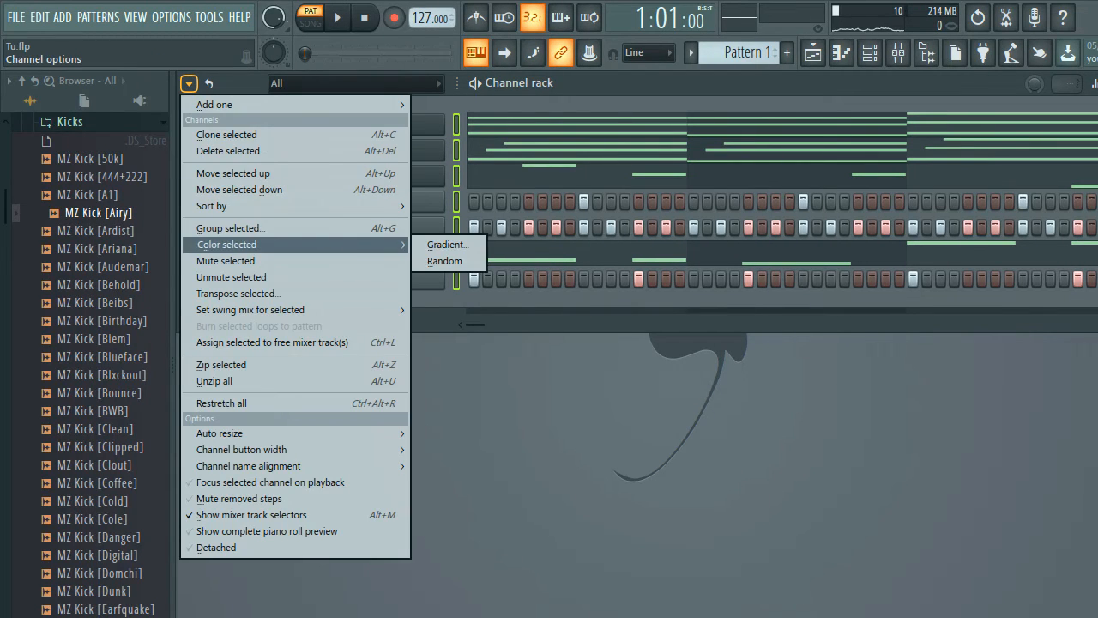
click(439, 245)
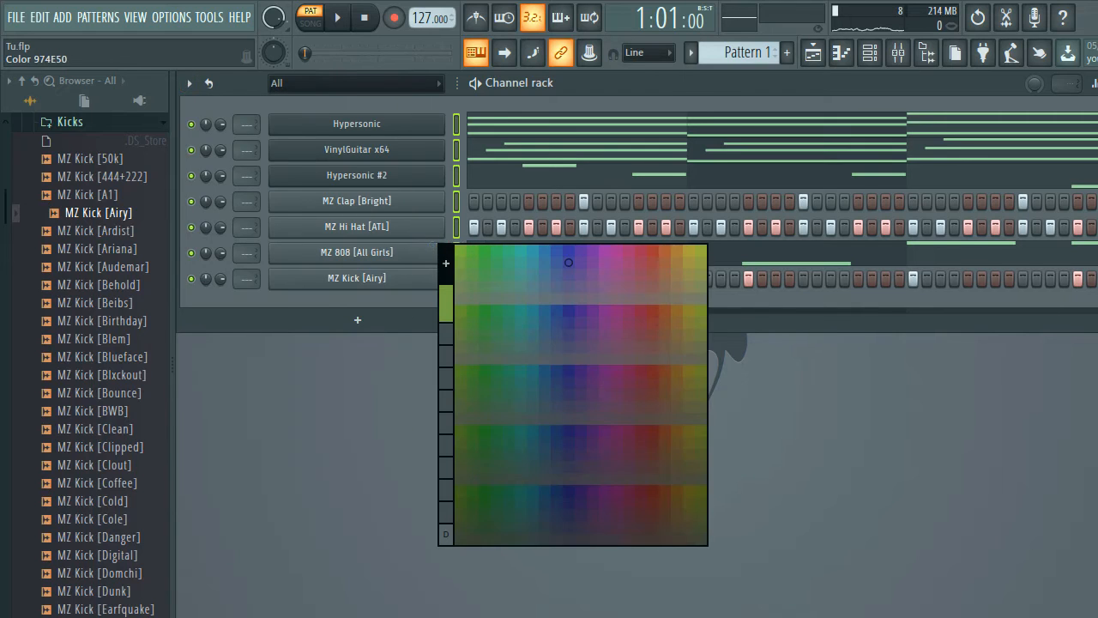
click(591, 250)
click(718, 259)
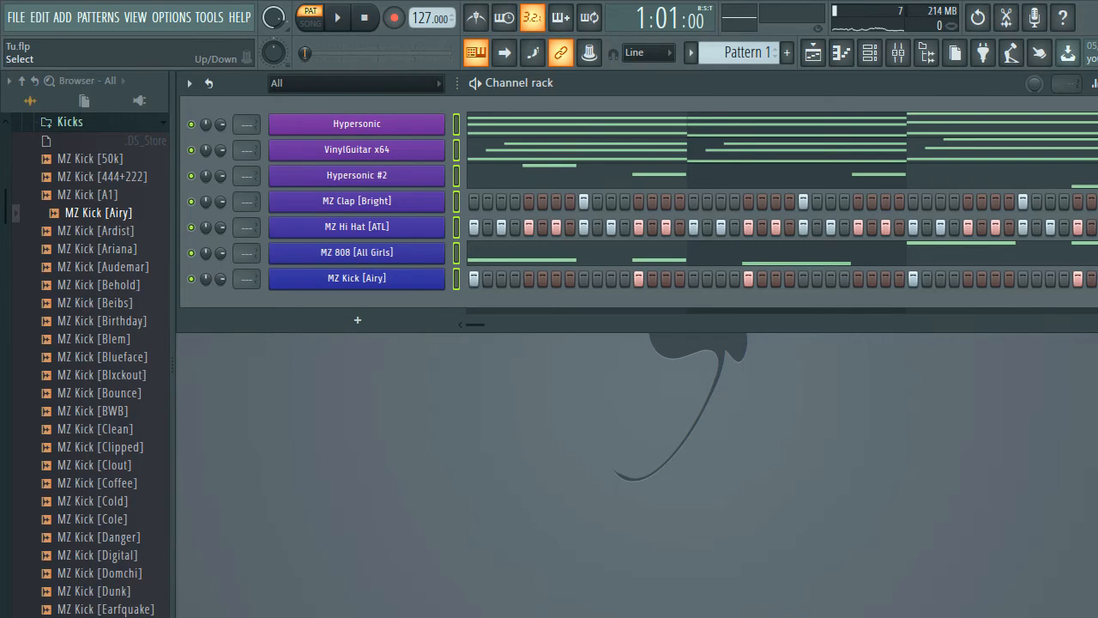
Step: Assign all seven selected channels to free mixer tracks 1 to 7 and bring the mixer into view
key(ctrl+l)
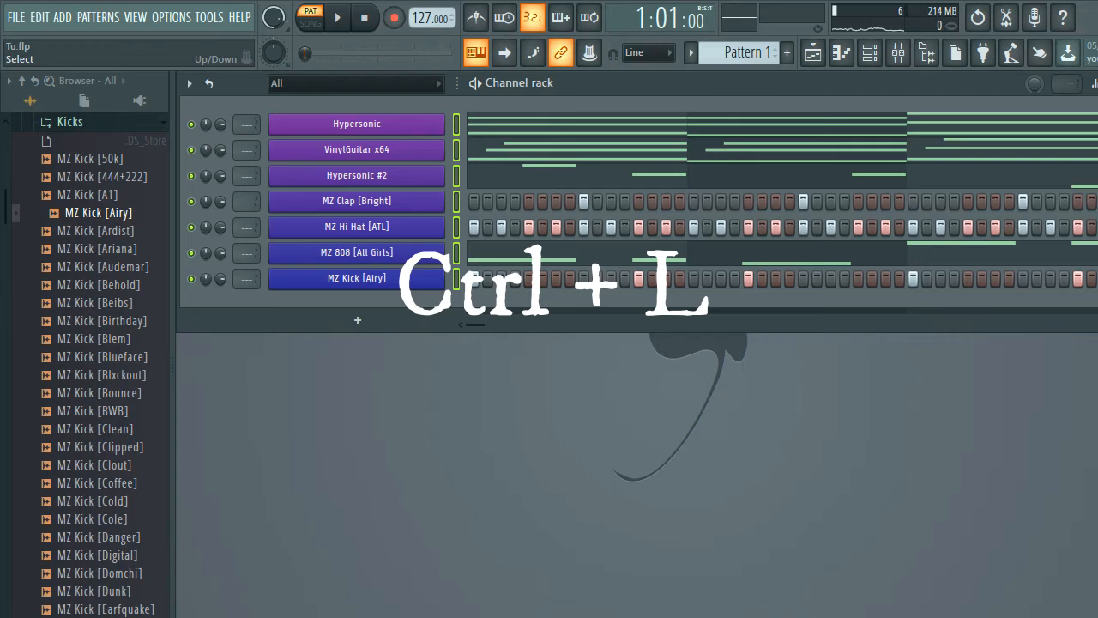
key(ctrl+l)
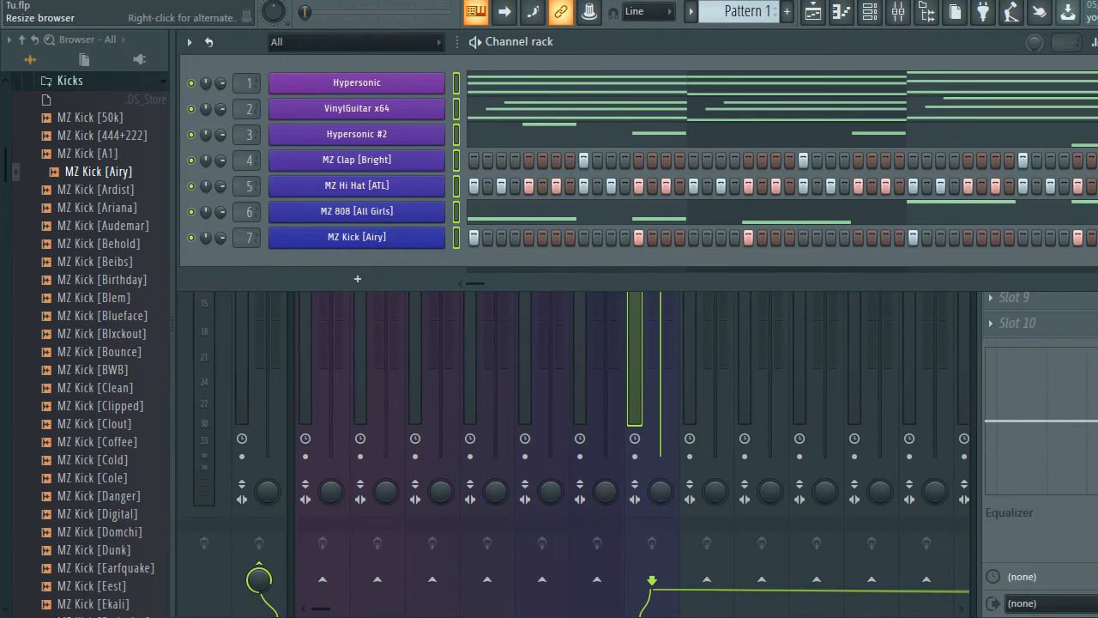
click(204, 437)
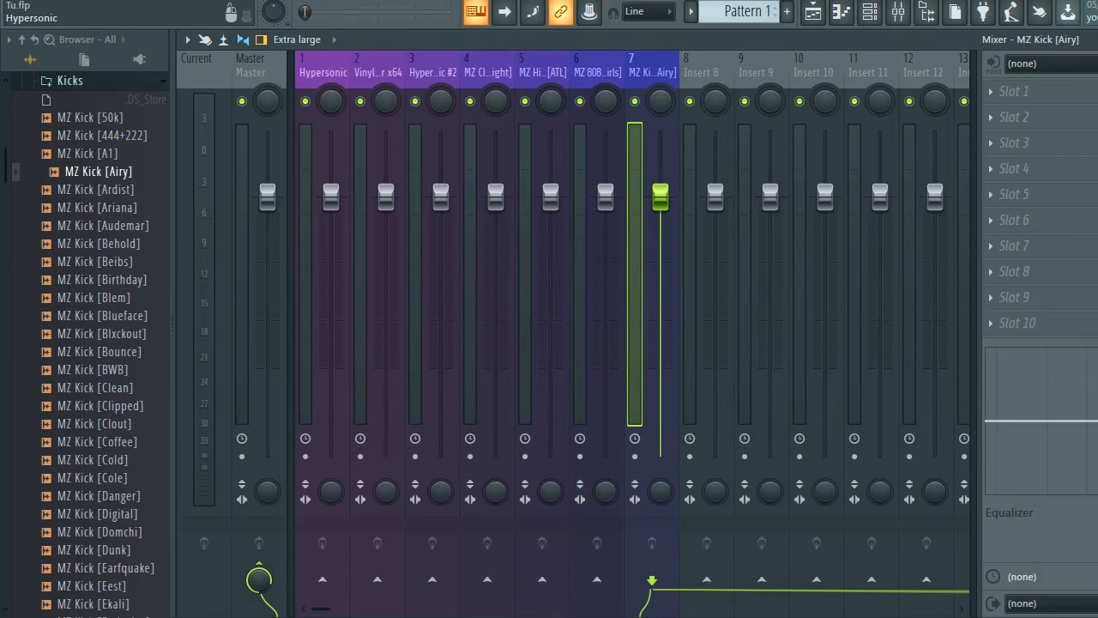
Step: Solo the Hypersonic mixer track and play the pattern
click(322, 72)
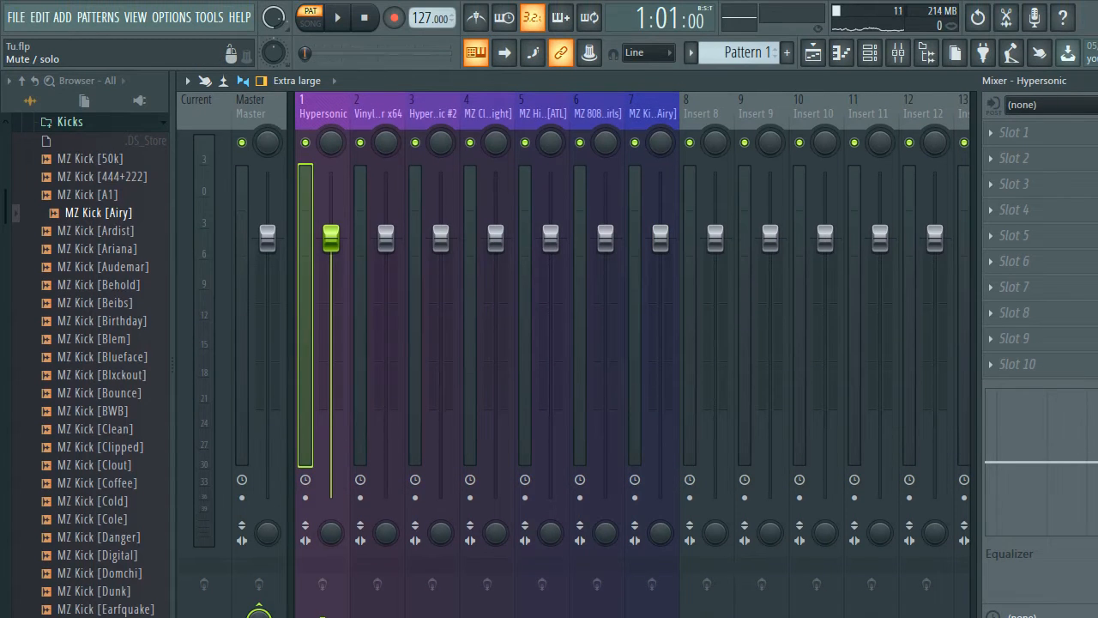
right_click(305, 143)
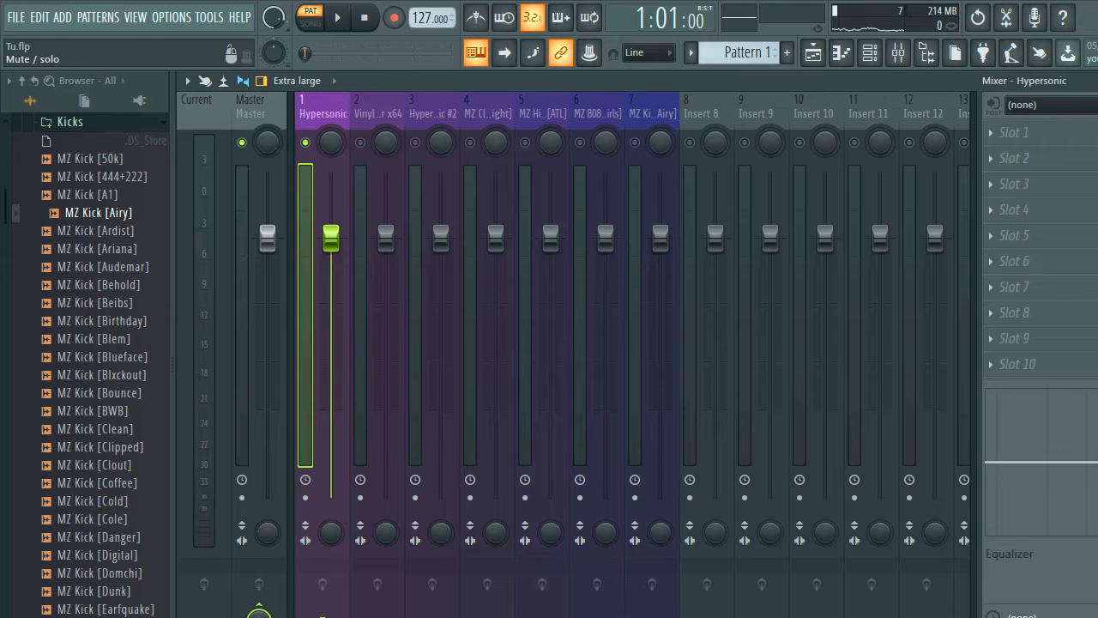
key(space)
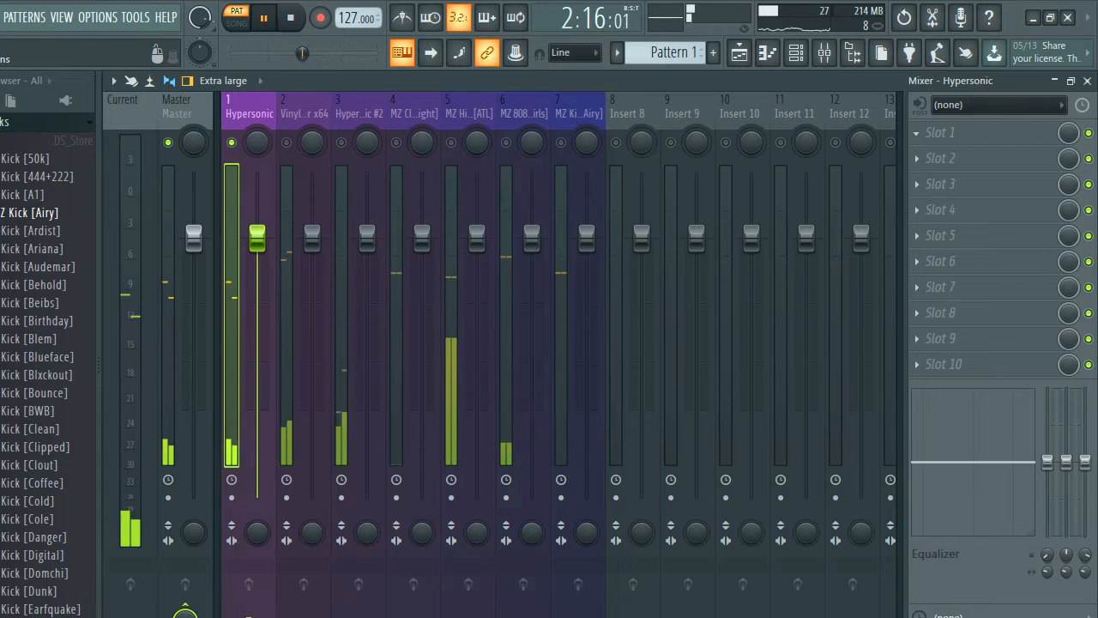
Step: Load Fruity Parametric EQ 2 in slot 1 of the Hypersonic track and cut band 1 to about -16.3 dB at 57 Hz
click(939, 132)
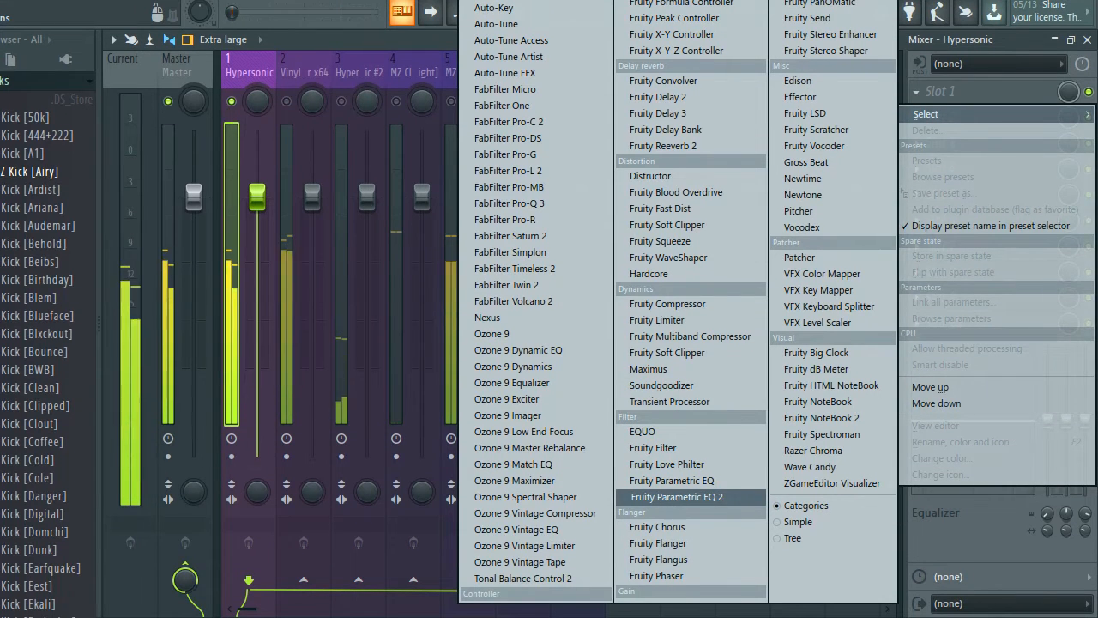
click(677, 497)
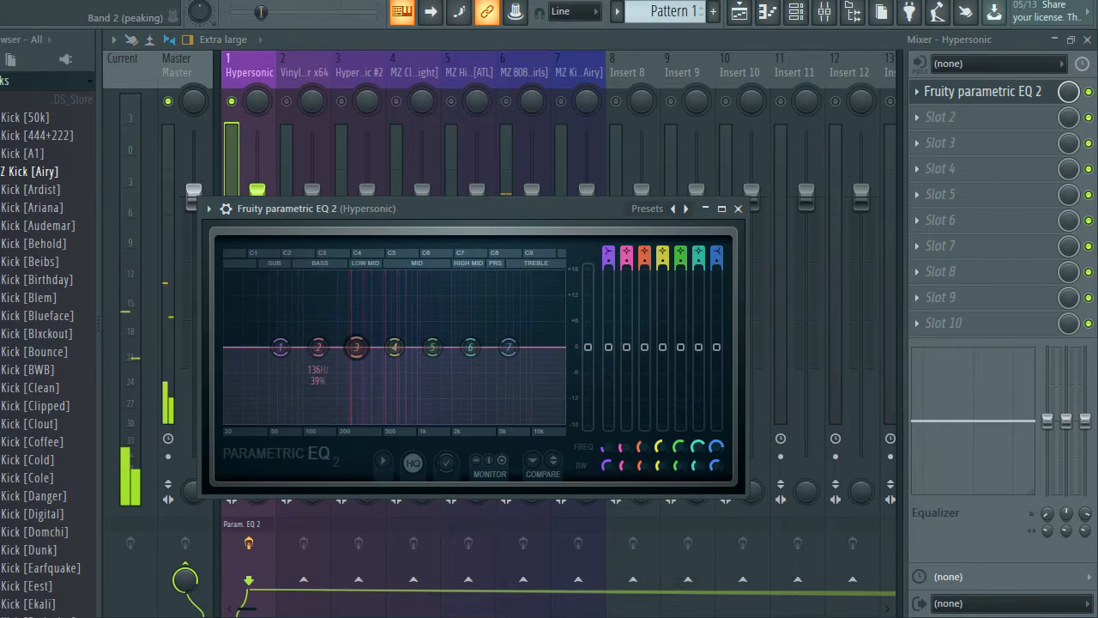
drag(280, 346, 276, 414)
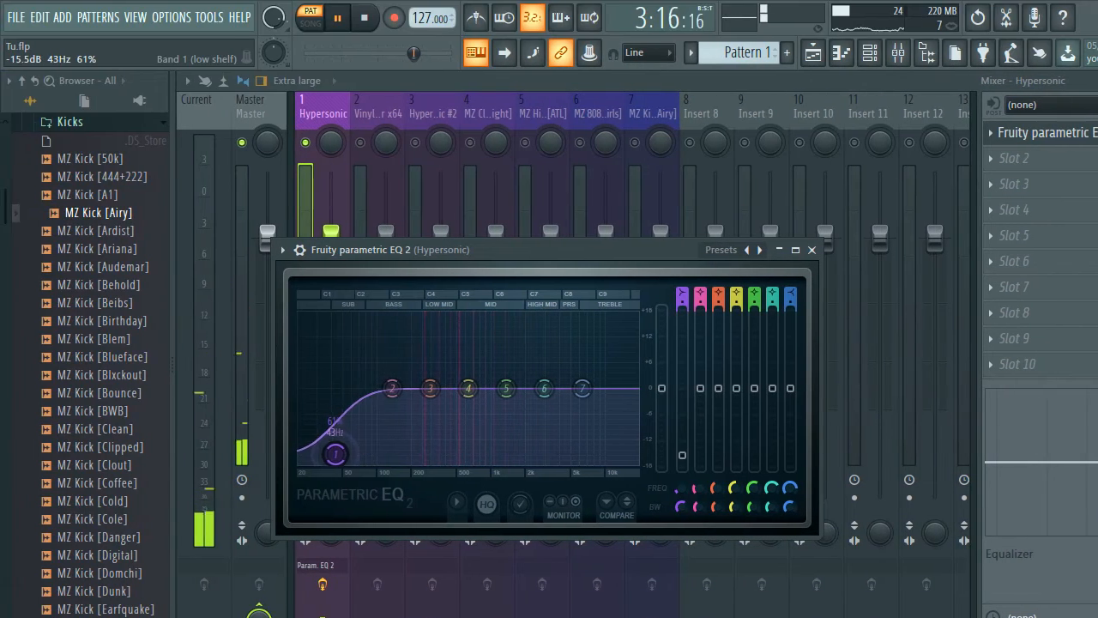
drag(335, 454, 347, 456)
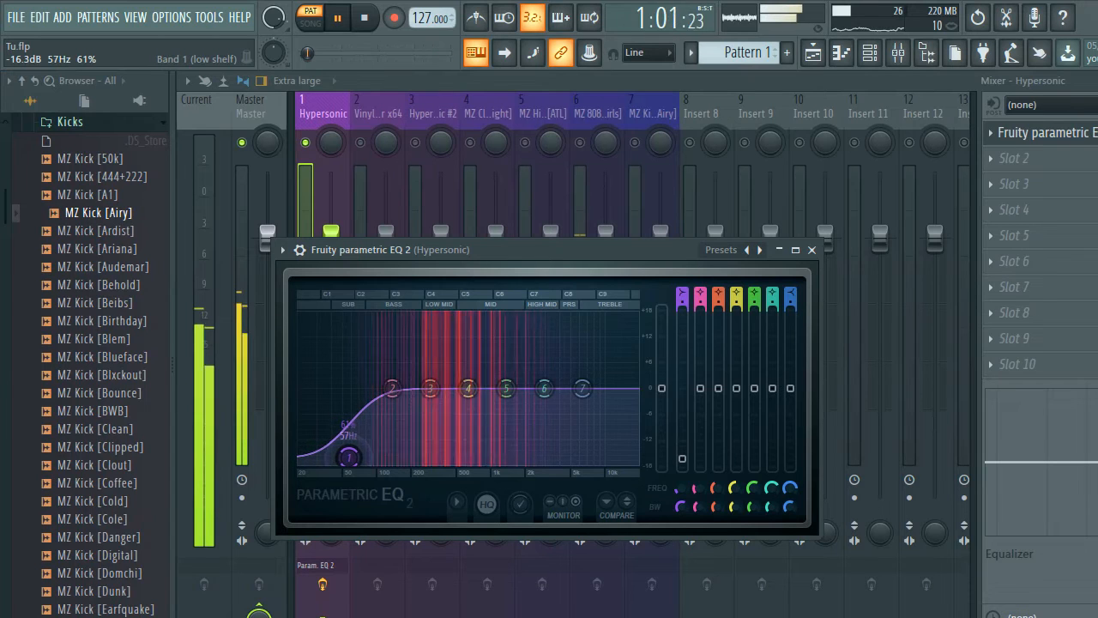
Step: Slightly lower band 7 and raise band 5 in the Hypersonic EQ, close it and save the project
drag(583, 387, 575, 403)
drag(507, 387, 506, 383)
click(790, 249)
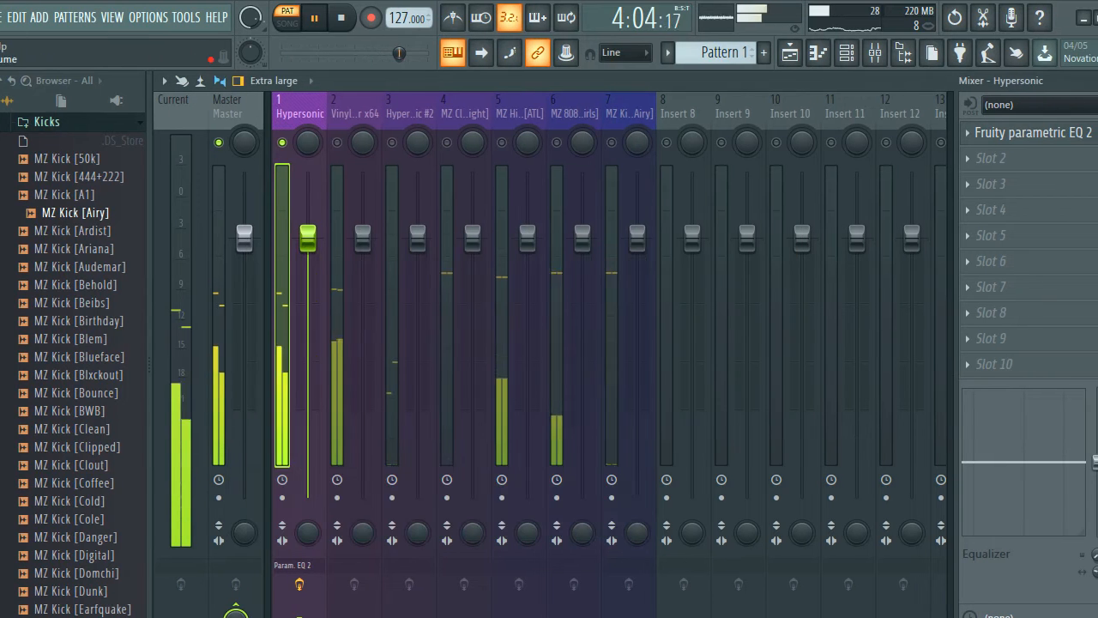
key(ctrl+s)
Step: Set the Hypersonic fader to -1.0 dB and the unmuted VinylGuitar fader to -3.6 dB, and load Fruity Parametric EQ 2 in VinylGuitar's slot 1
drag(308, 239, 362, 277)
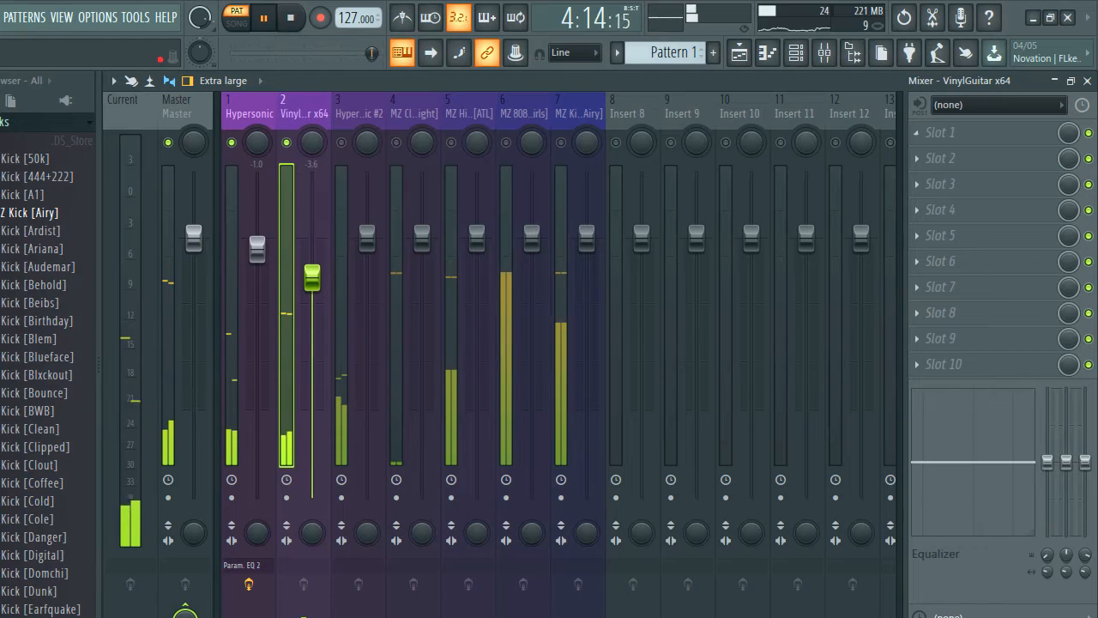
click(967, 133)
click(675, 538)
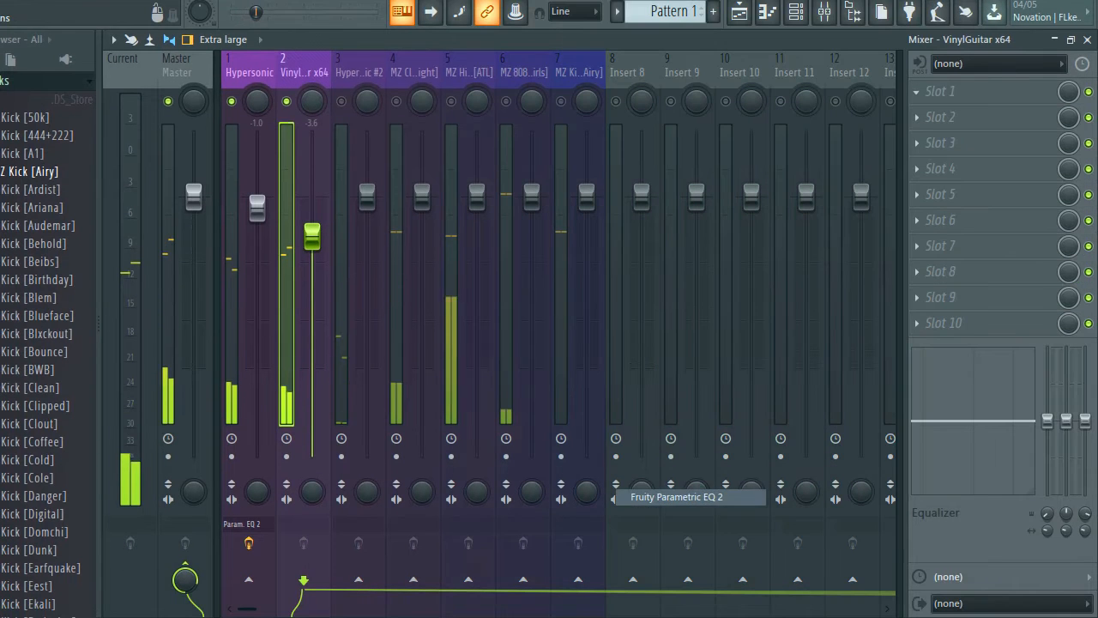
Step: In the VinylGuitar EQ, cut band 1 to about -18 dB, lower bands 3 and 7 slightly, raise band 4 about 3.5 dB, and close it
drag(325, 392, 327, 460)
drag(332, 501, 331, 508)
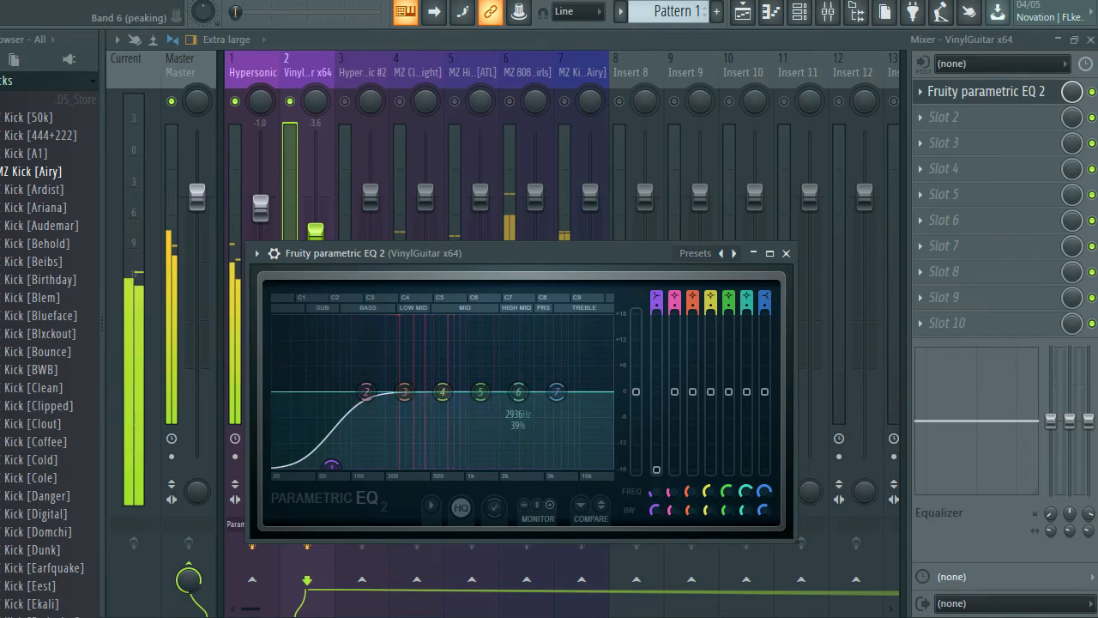
drag(556, 392, 552, 409)
drag(441, 392, 444, 376)
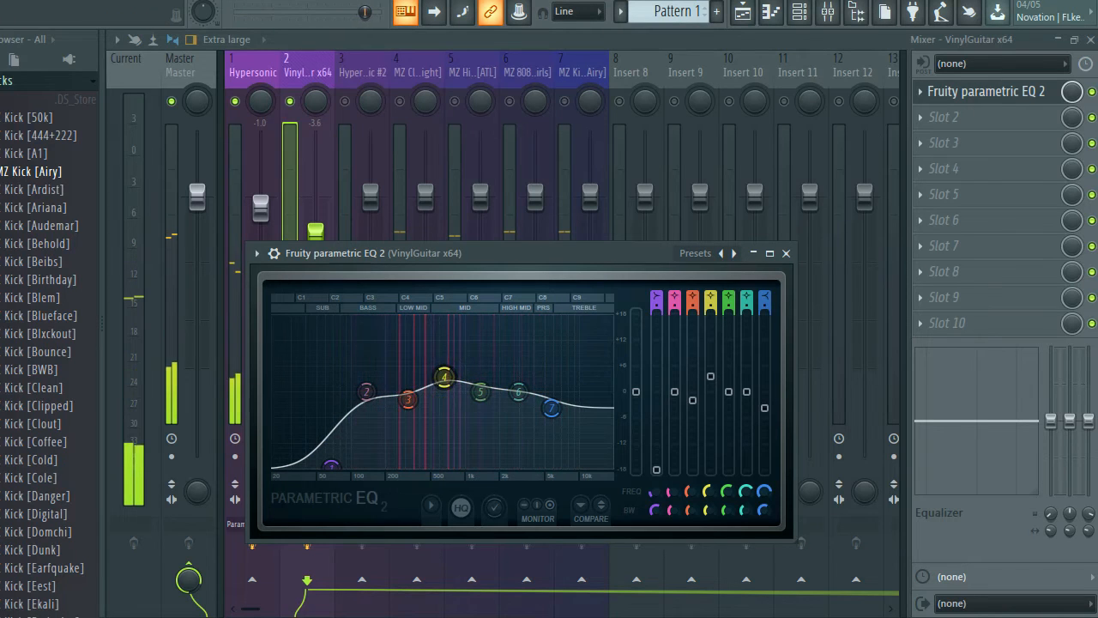
click(783, 253)
Step: Load Fruity Reeverb 2 in VinylGuitar's slot 2 with The Venue preset, close it, and lower the track's fader to -4.2 dB
click(917, 117)
mouse_move(926, 179)
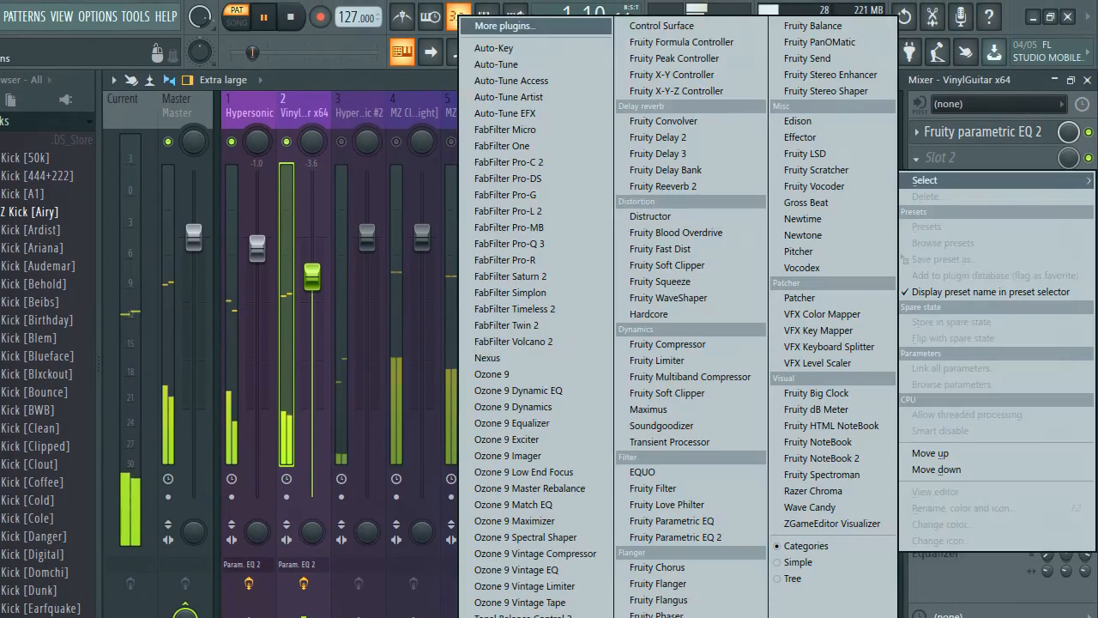
click(675, 186)
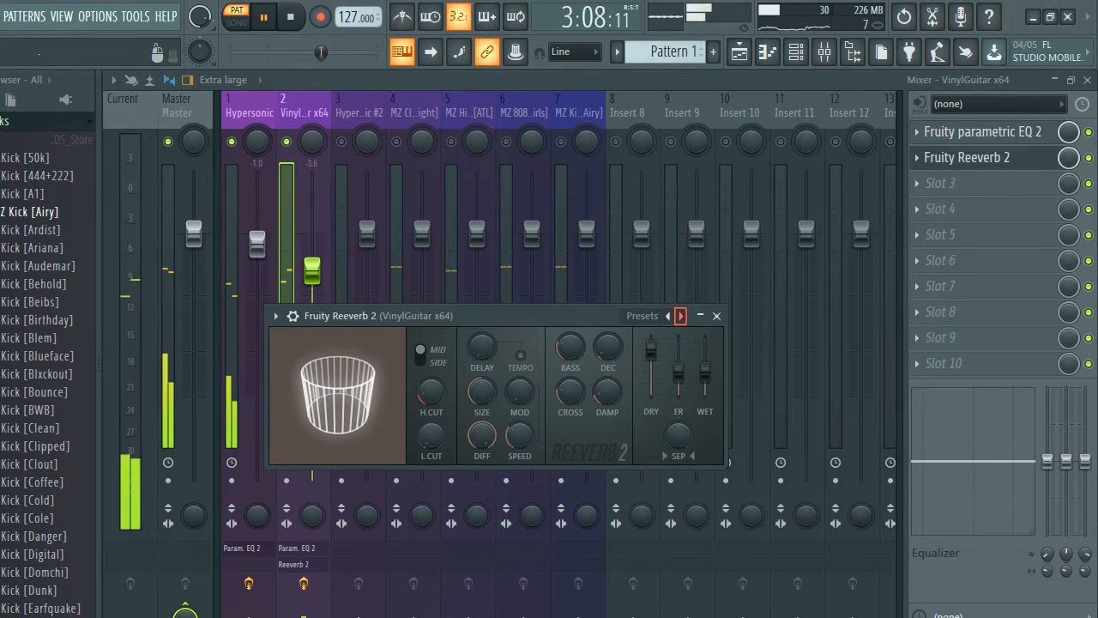
click(681, 316)
click(716, 410)
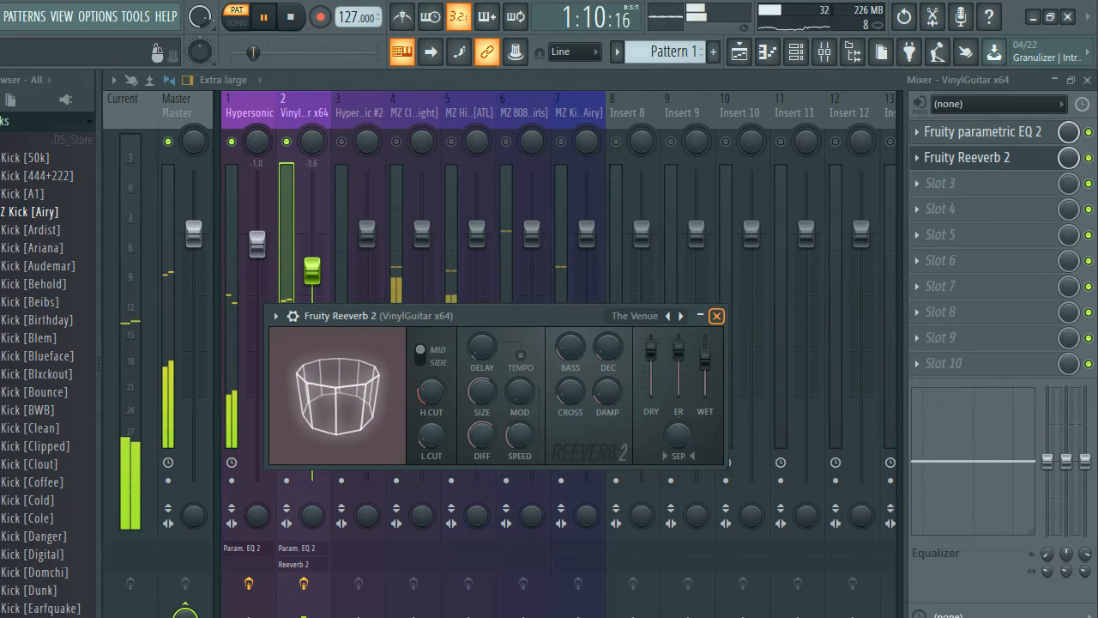
click(717, 316)
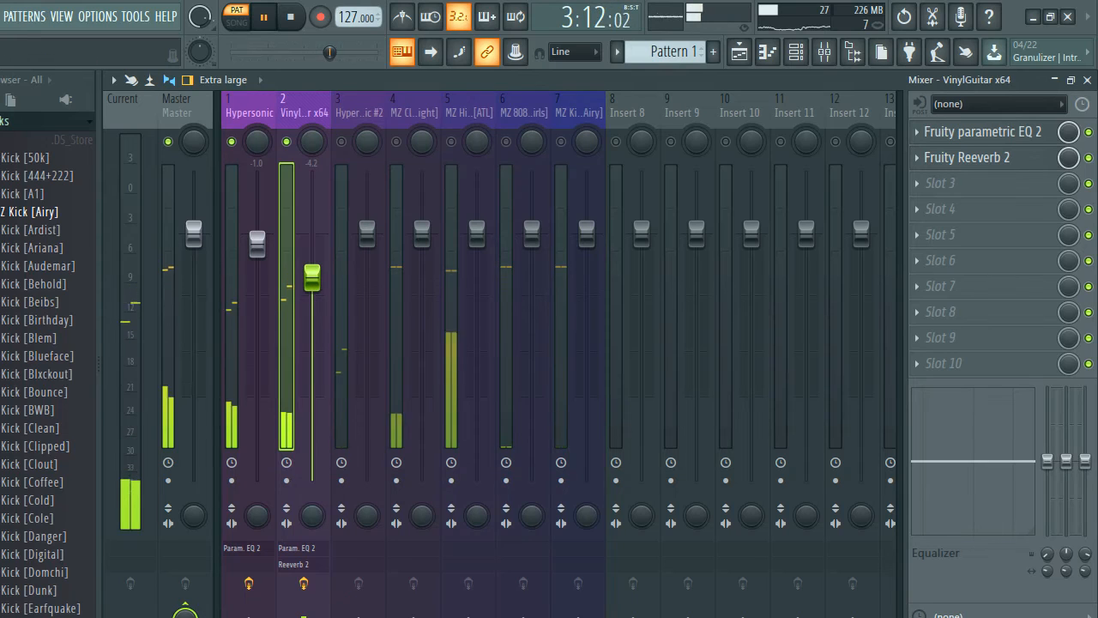
key(space)
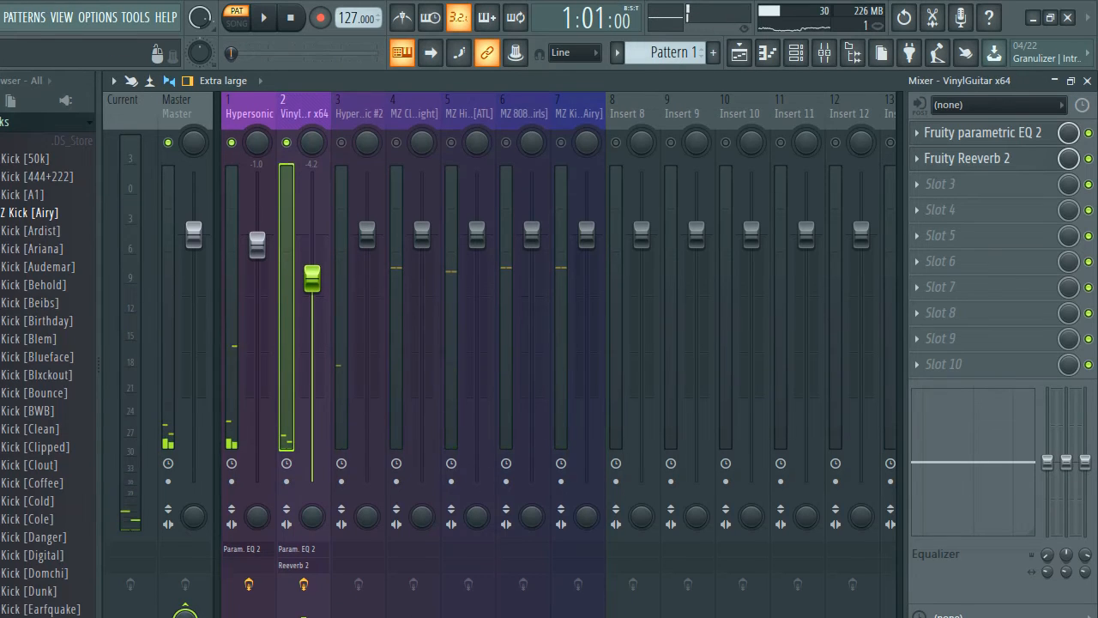
Step: Unmute Hypersonic #2, set its fader to -12.1 dB, and load Fruity Parametric EQ 2 in its slot 1
click(341, 190)
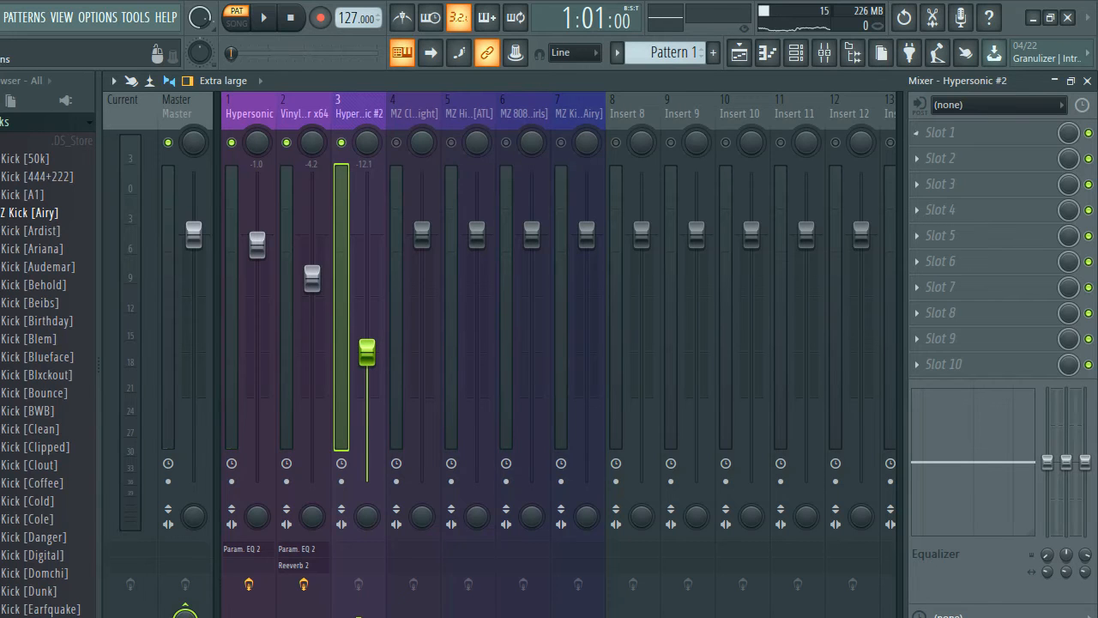
click(917, 132)
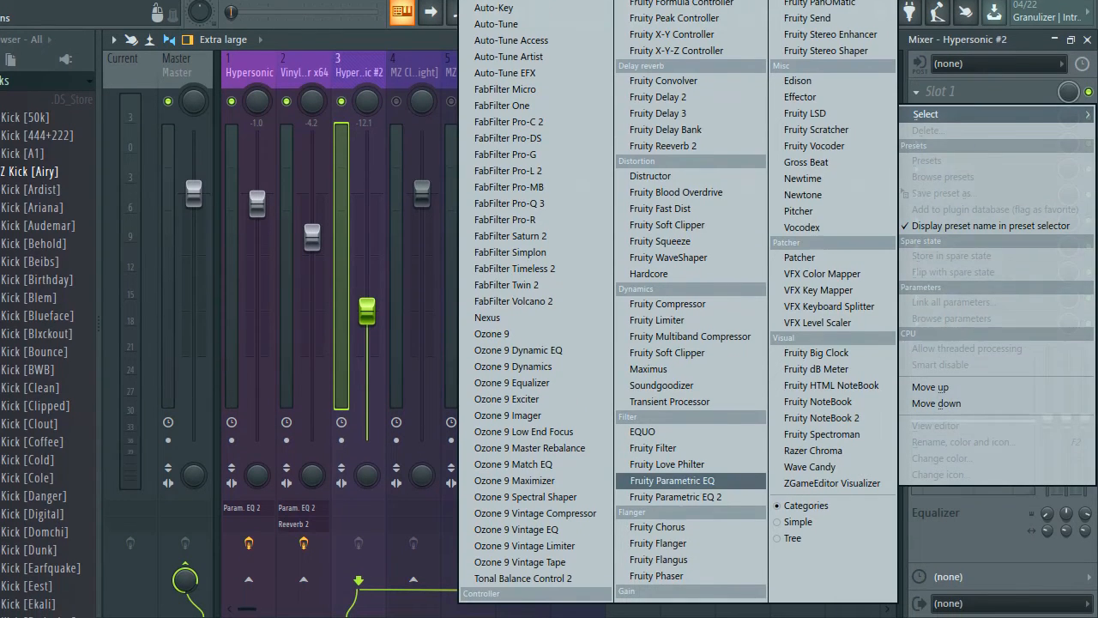
click(678, 537)
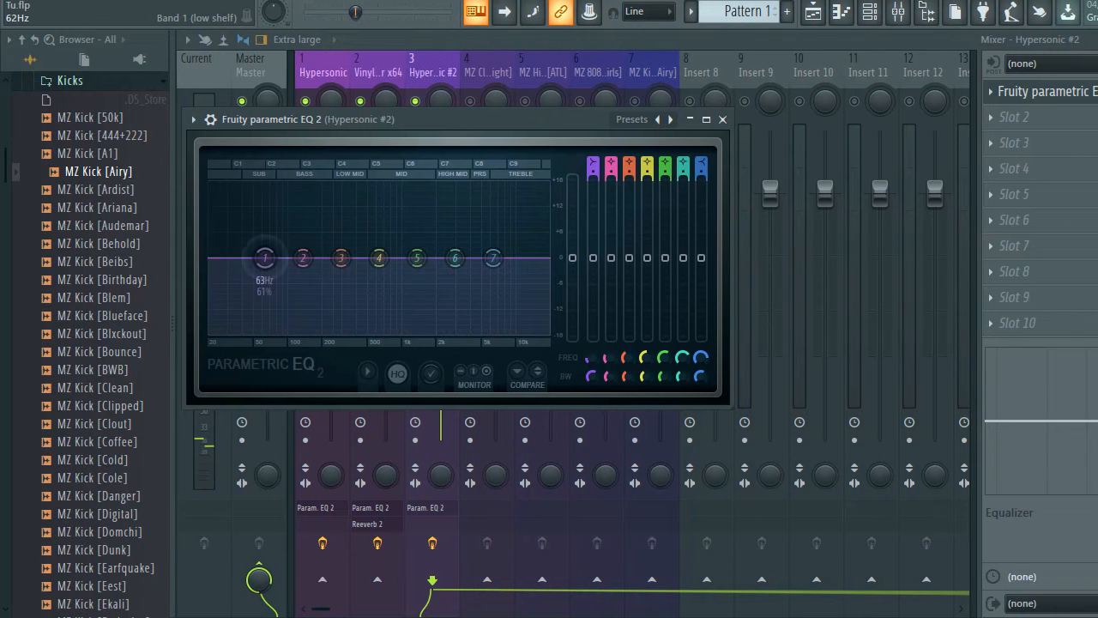
Step: In the Hypersonic #2 EQ, cut band 1 to -18 dB around 1 kHz, shift band 6 slightly up and lower in frequency, and close it
drag(191, 257, 304, 333)
drag(377, 375, 394, 374)
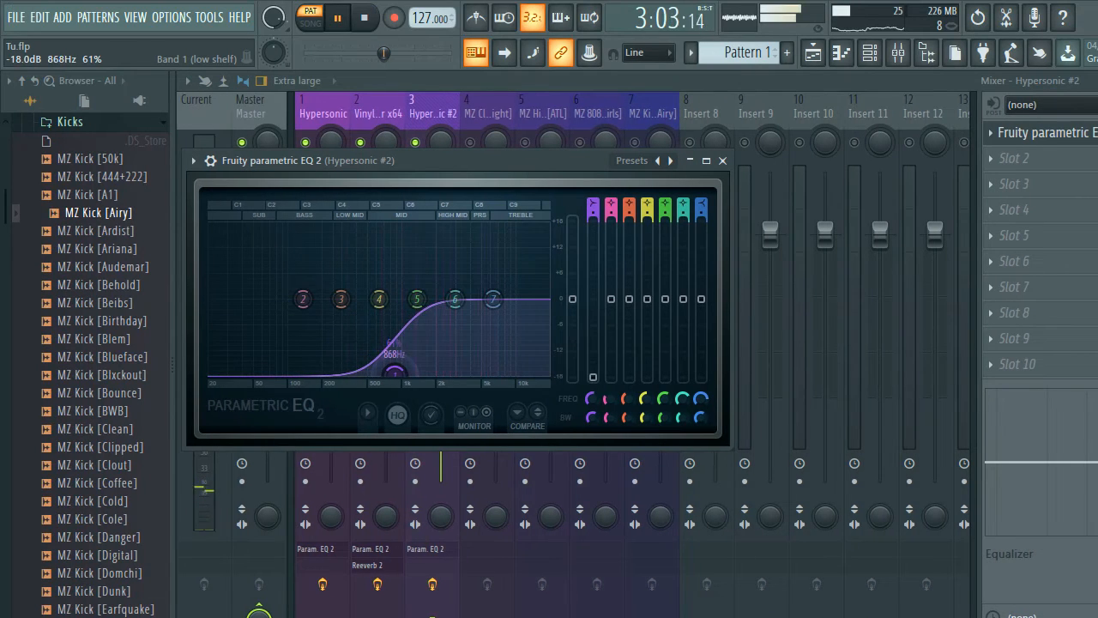
drag(455, 299, 428, 293)
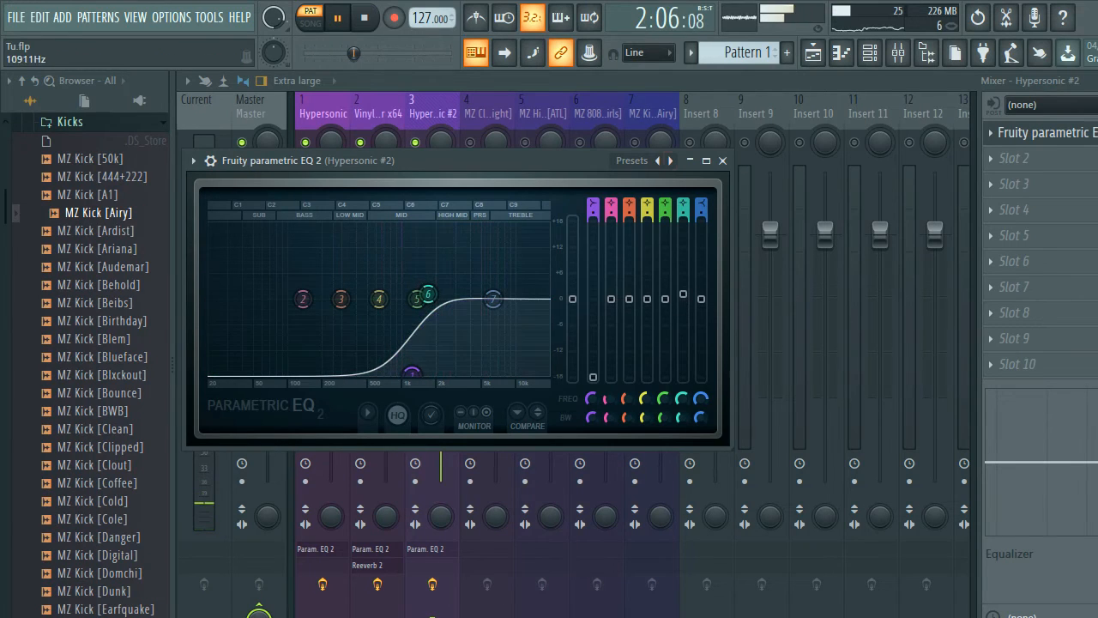
click(723, 160)
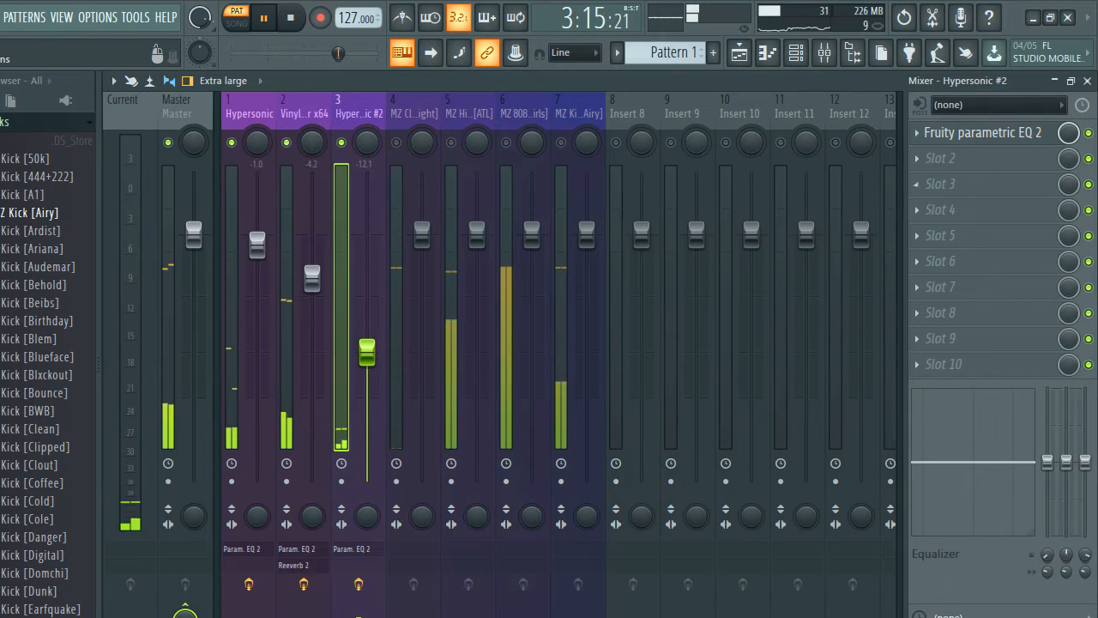
Step: Load Fruity Reeverb 2 in slot 2 of Hypersonic #2, close it, and pan the track slightly left
click(939, 158)
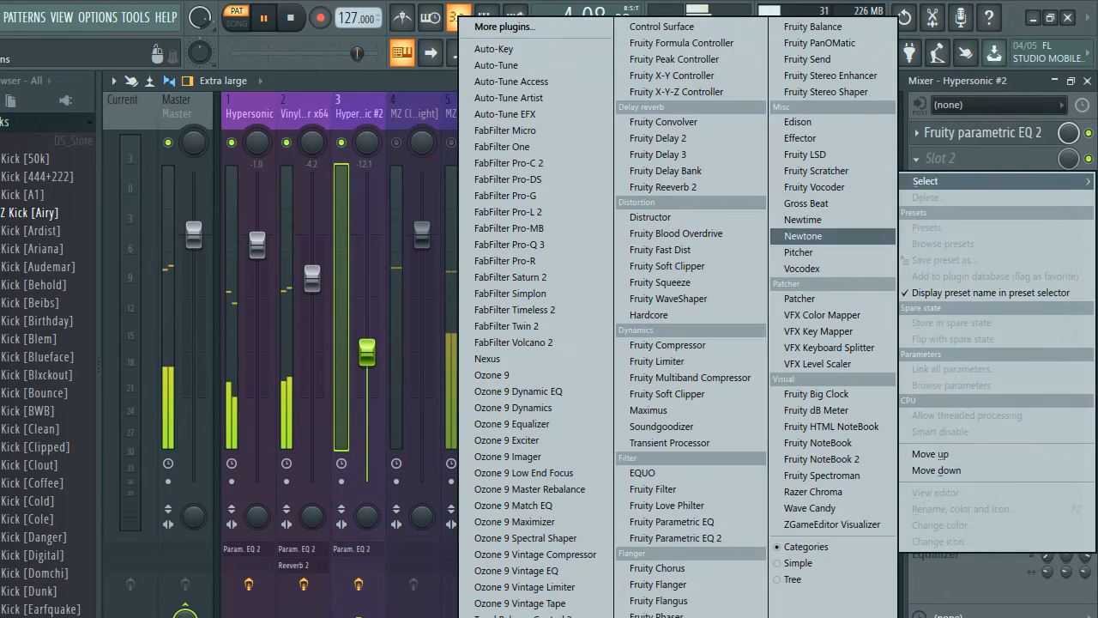
click(665, 187)
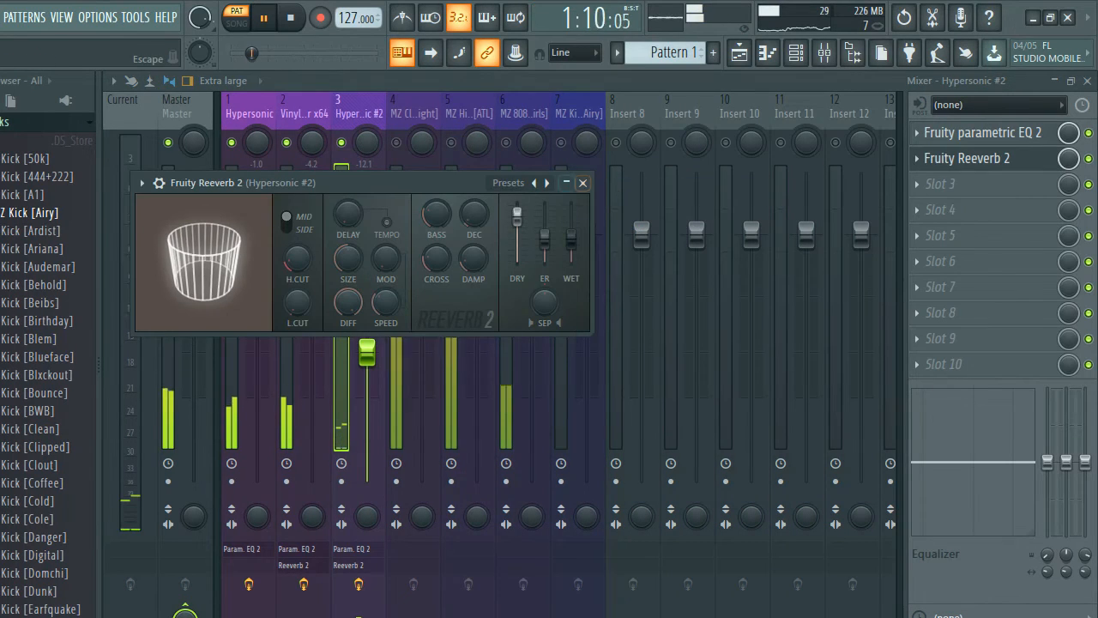
click(583, 183)
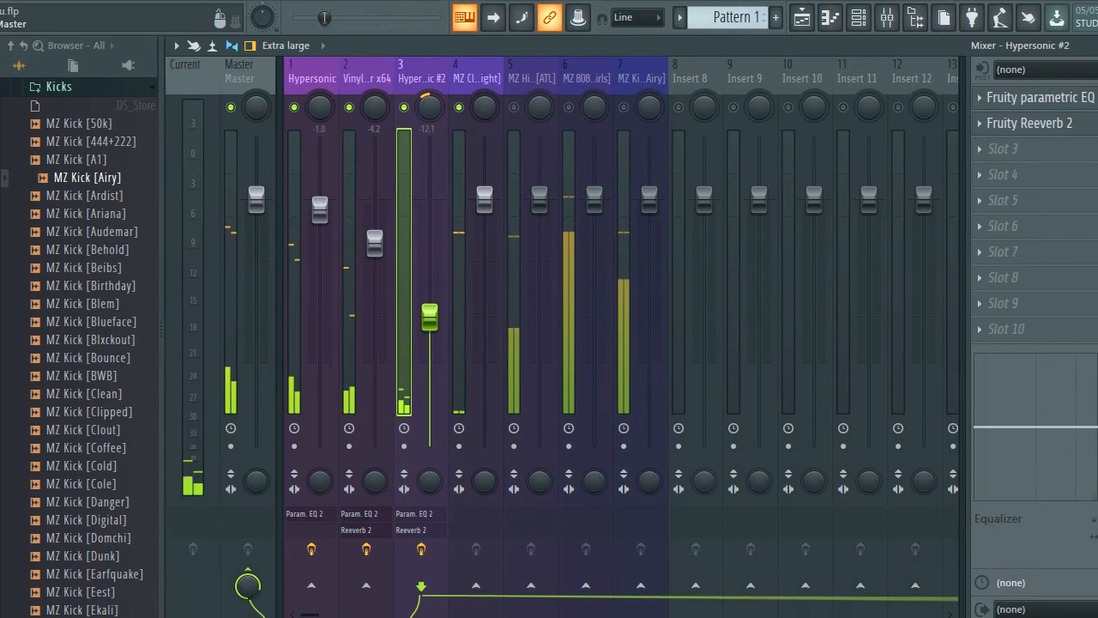
Step: Load Soundgoodizer in slot 1 of the MZ Clap [Bright] track with mode A and close its window
click(476, 77)
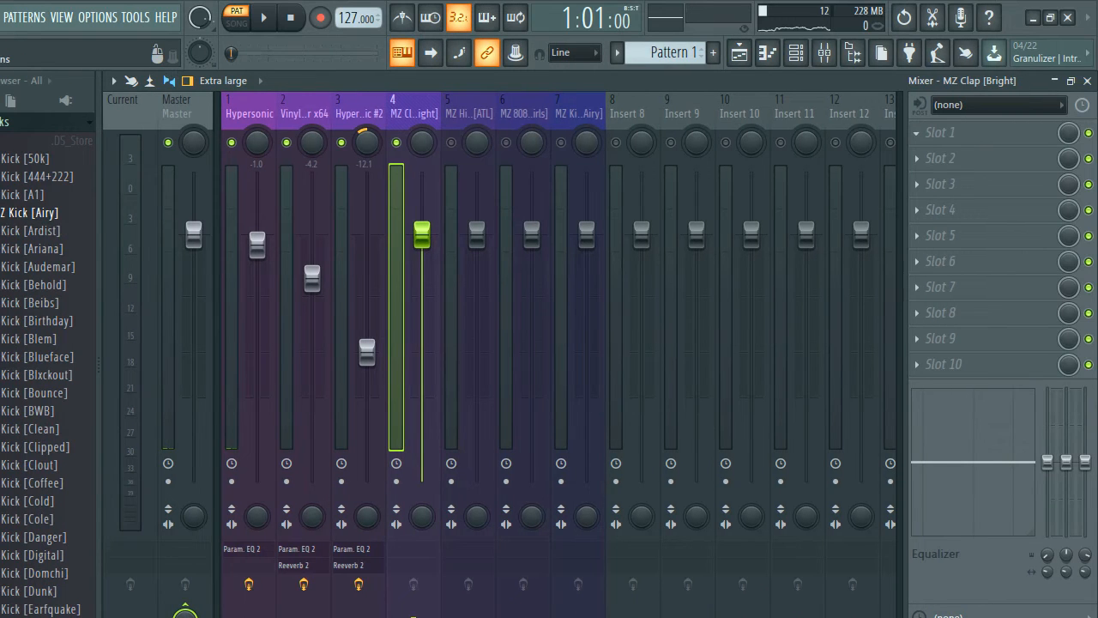
click(986, 135)
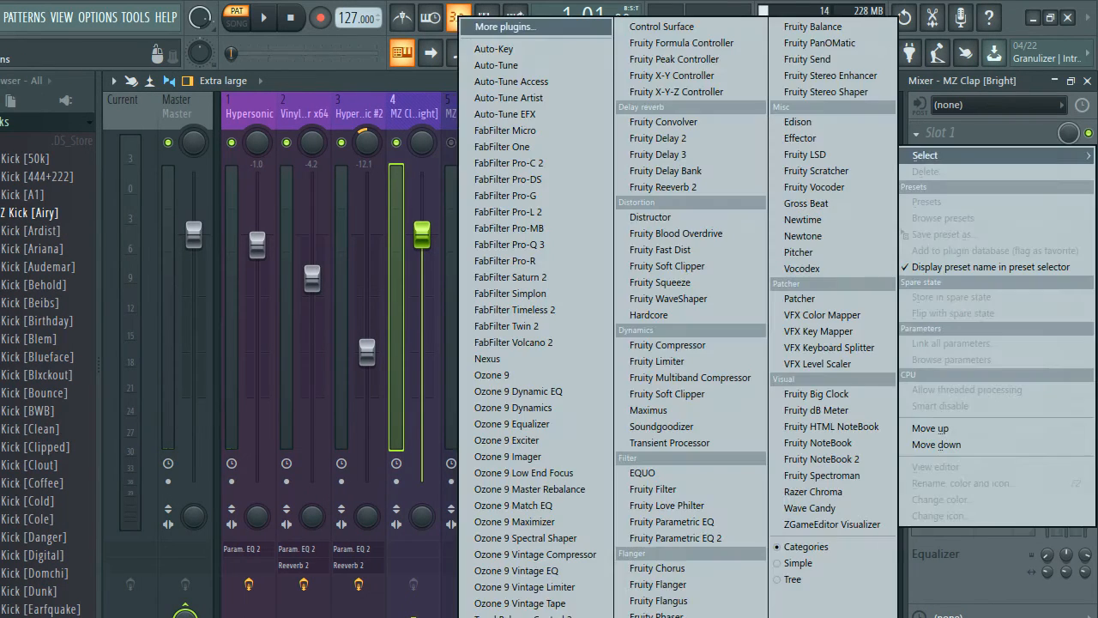
click(662, 426)
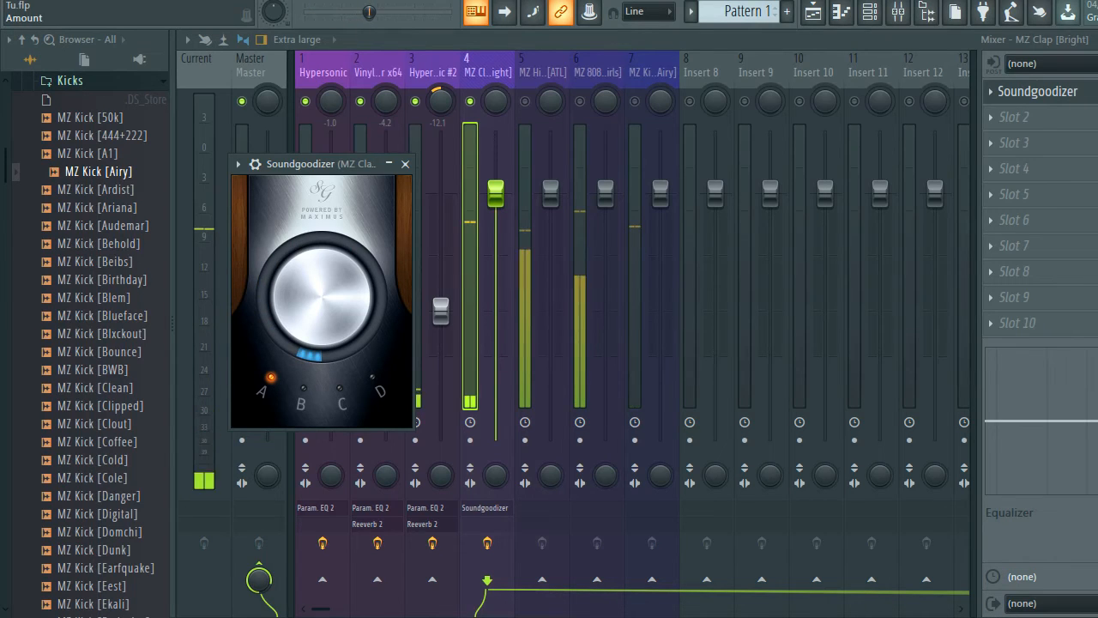
click(405, 164)
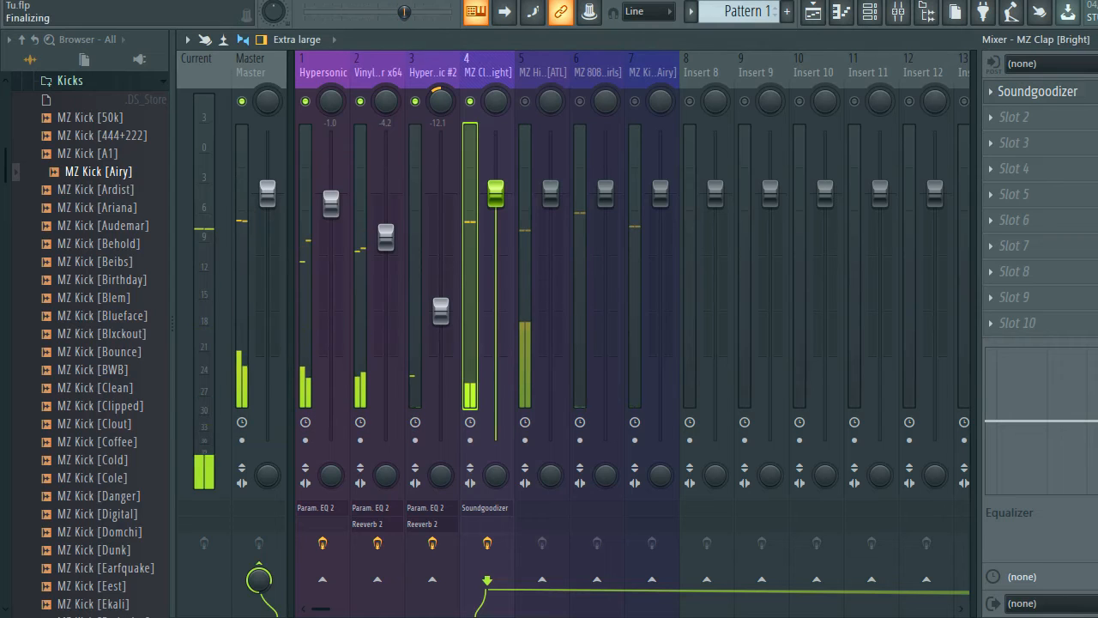
Step: Unmute the MZ Hi Hat [ATL] track, load Soundgoodizer in its slot 1 with mode A, and close the plugin window
click(525, 142)
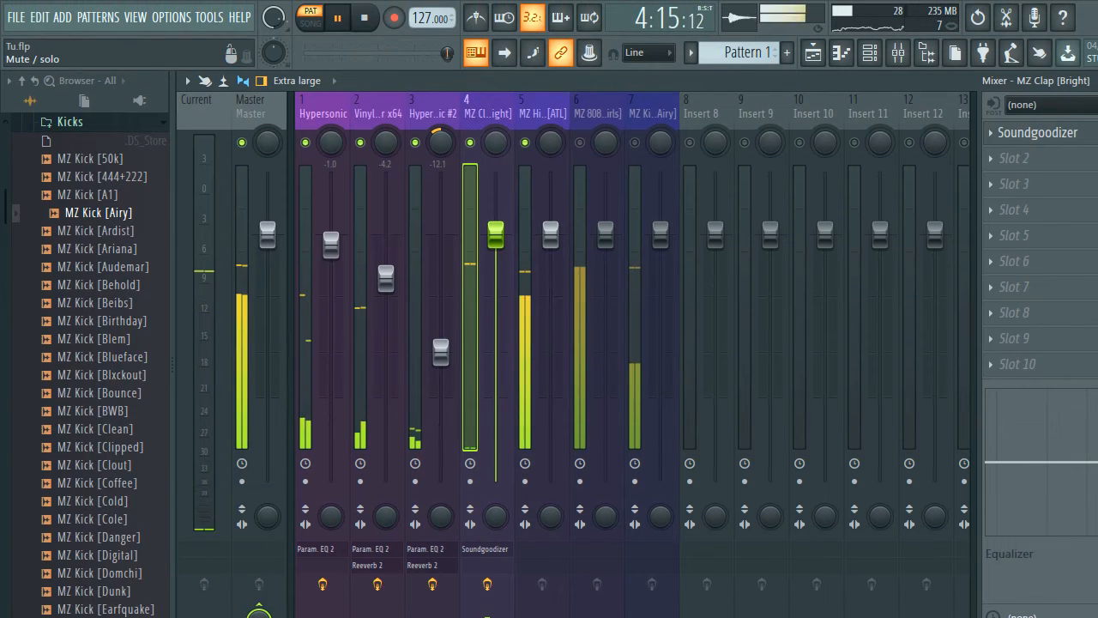
click(542, 114)
click(916, 133)
mouse_move(925, 156)
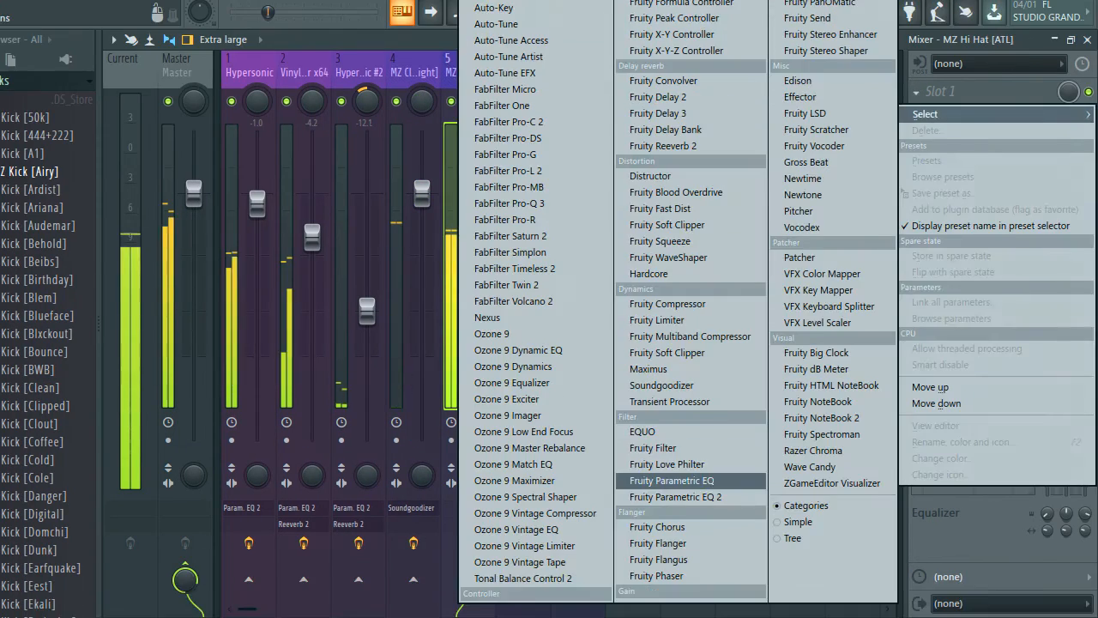
click(662, 426)
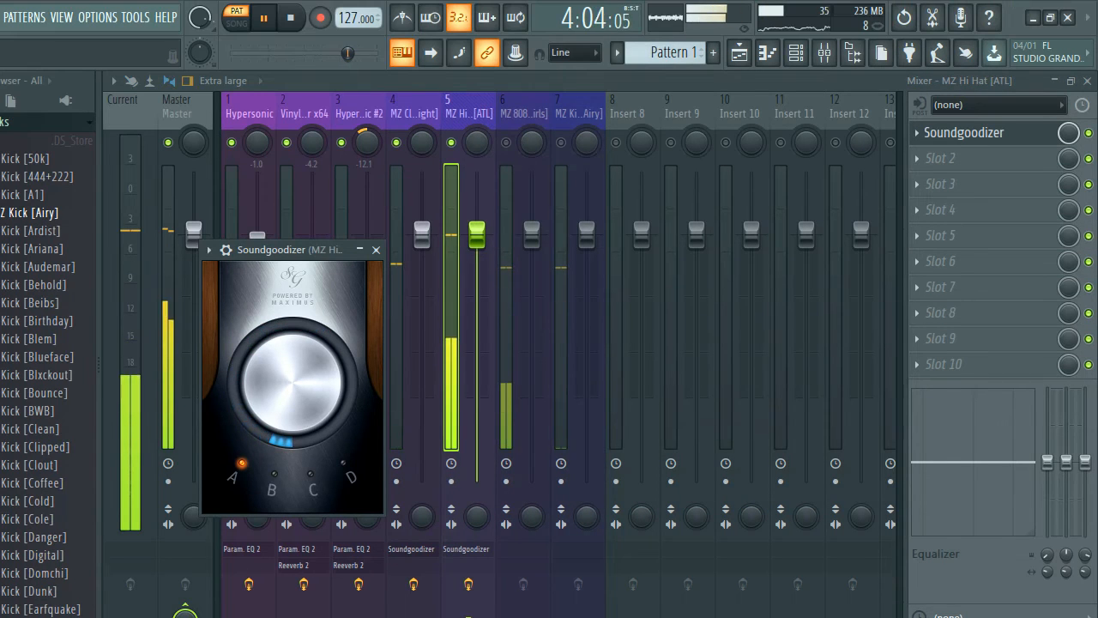
click(375, 249)
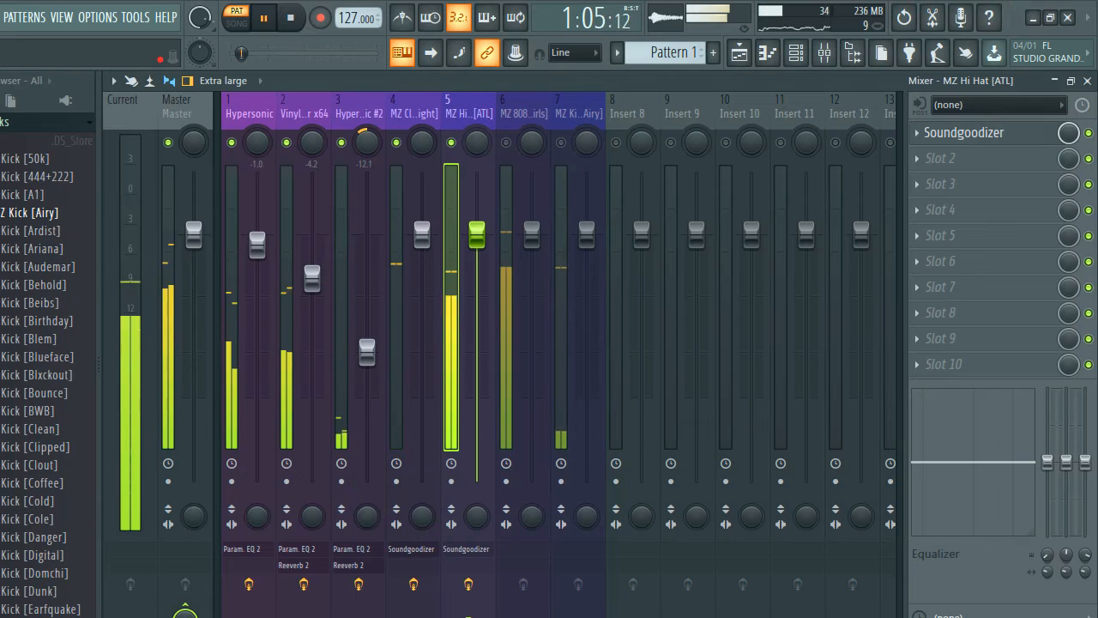
Step: Unmute the MZ 808 [All Girls] track, load Fruity Blood Overdrive in its slot 1, close it, and play the pattern to check it
click(506, 143)
click(506, 301)
key(space)
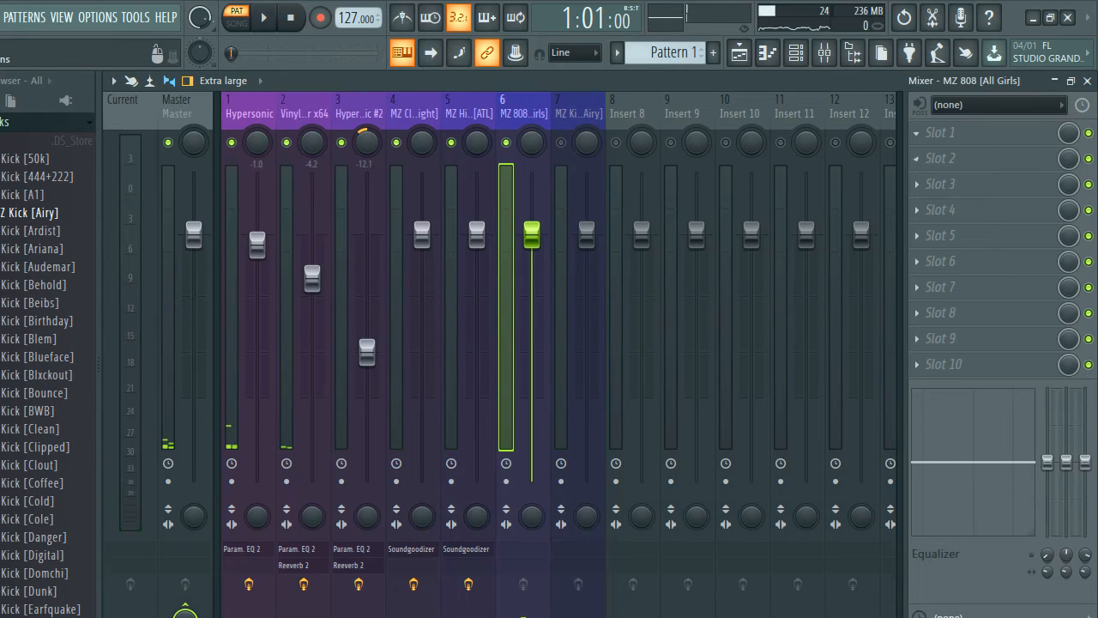
click(943, 133)
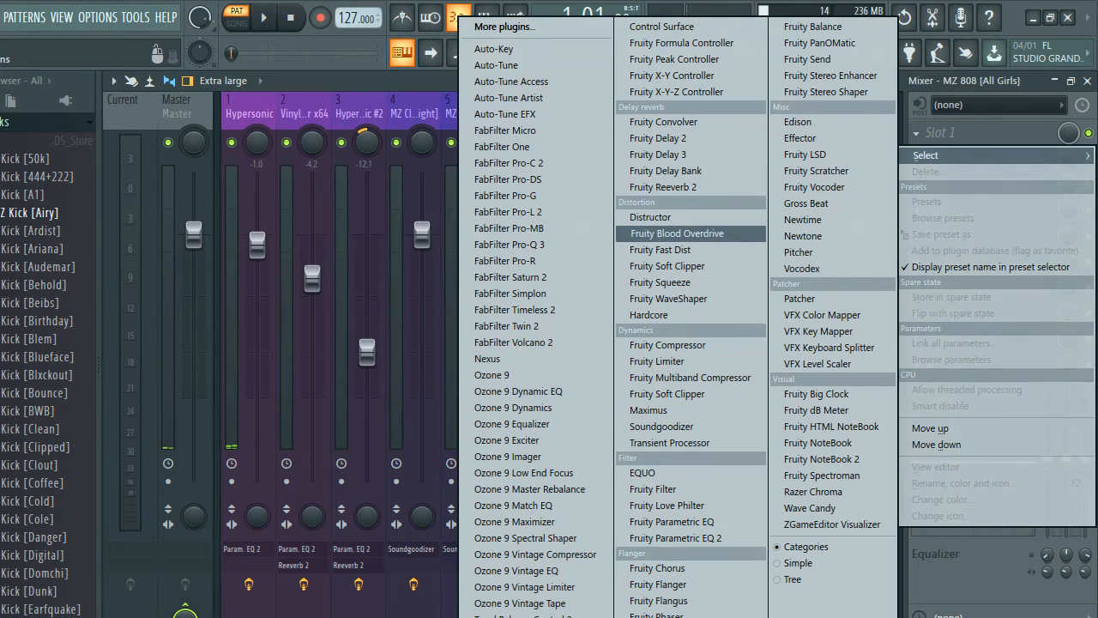
click(678, 233)
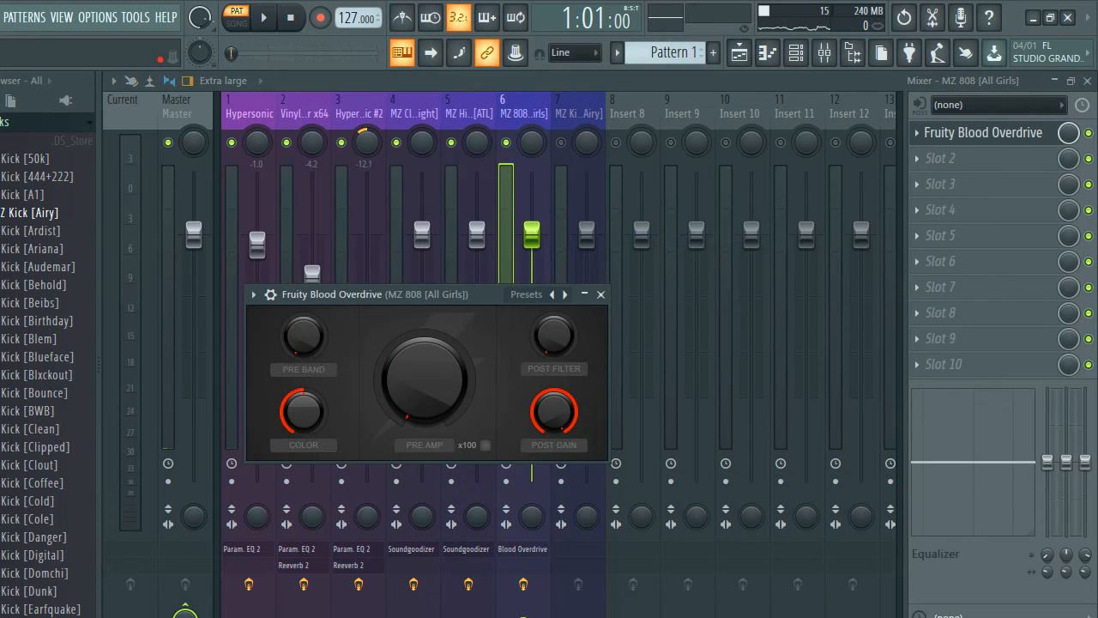
click(602, 295)
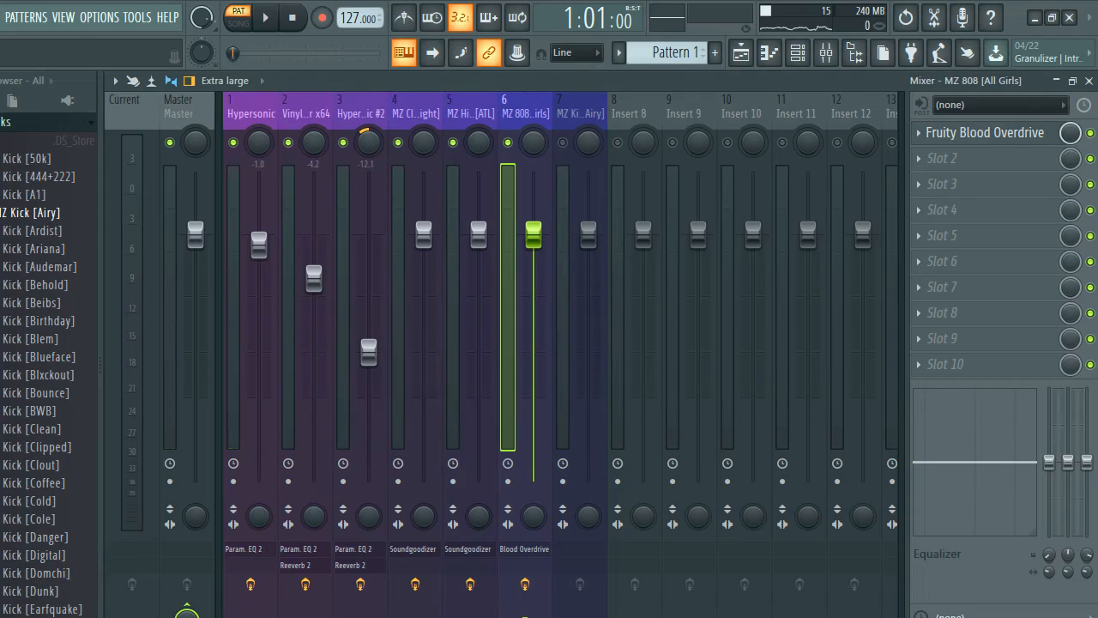
key(space)
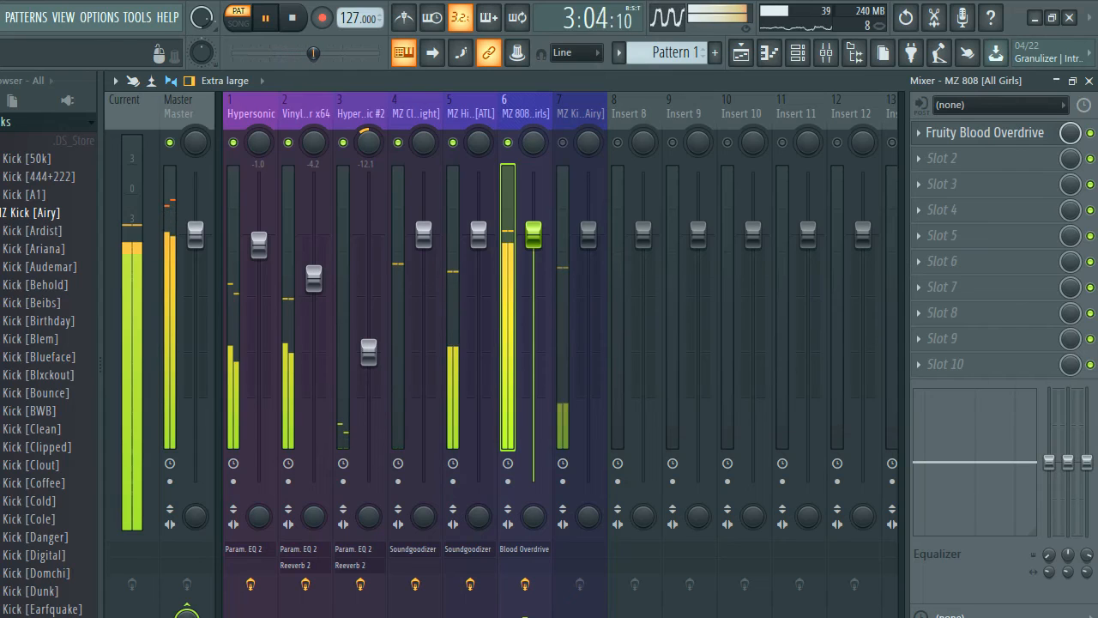
key(space)
Step: Unmute the MZ Kick [Airy] track and load Fruity Fast Dist in its slot 1 while the pattern plays
click(563, 301)
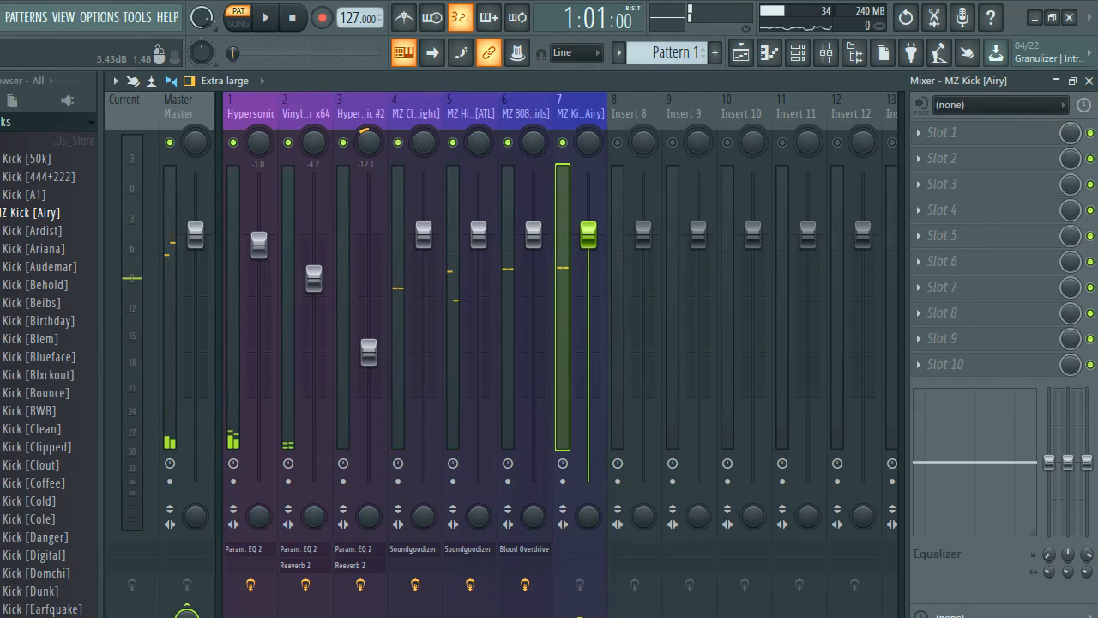
key(space)
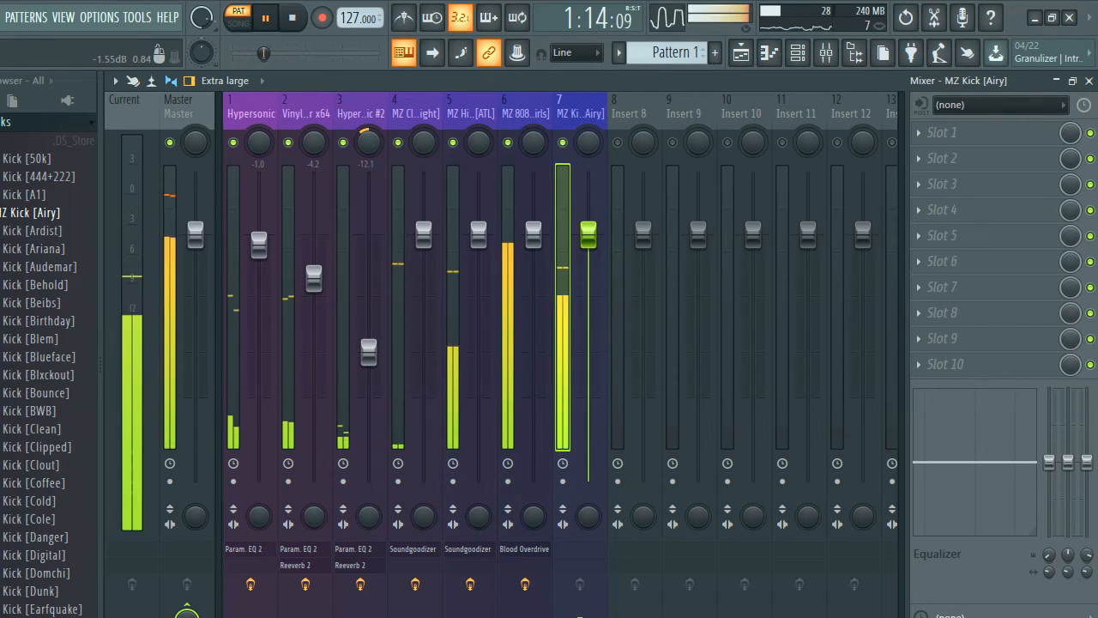
click(941, 132)
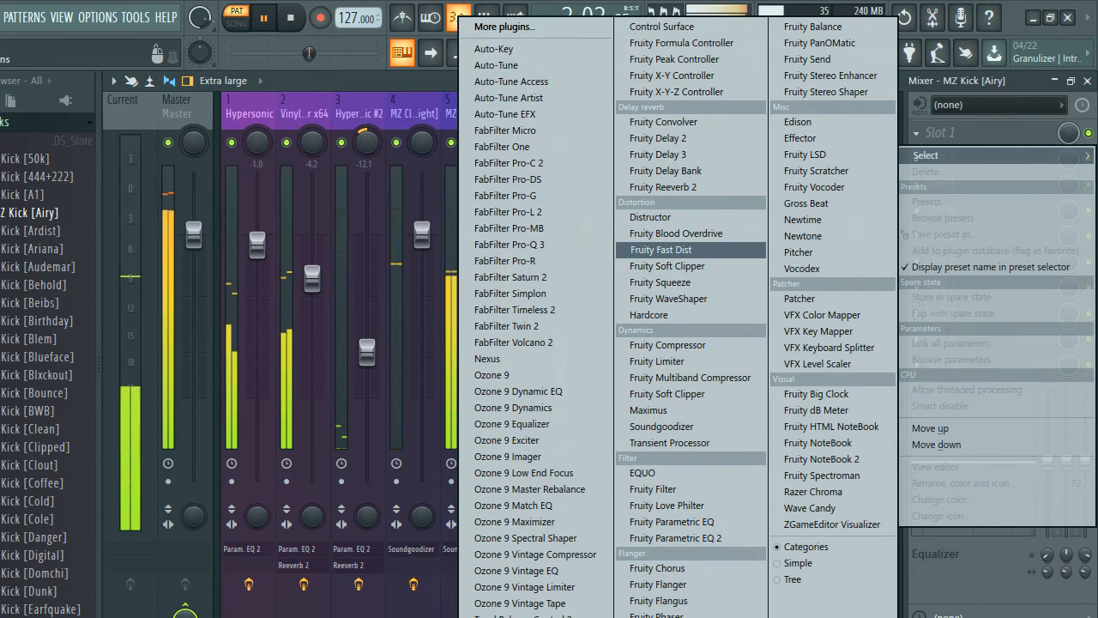
click(660, 249)
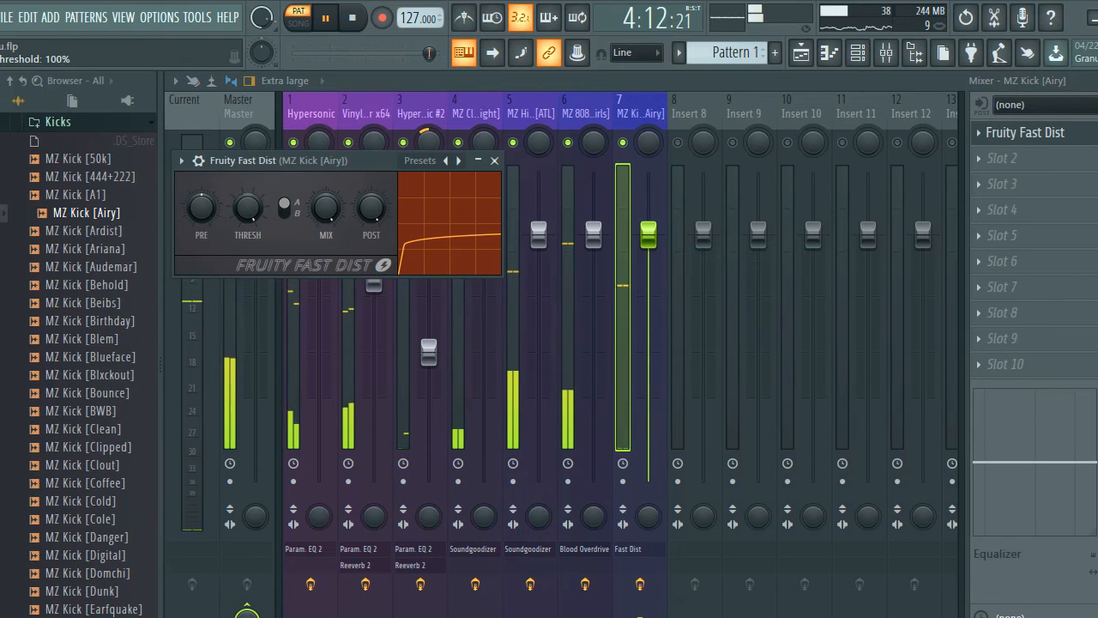
Step: In the kick's Fruity Fast Dist, switch to type B, lower the threshold to minimum, set the pre amp to 72%, and close it
click(284, 206)
drag(248, 207, 248, 296)
drag(213, 203, 214, 193)
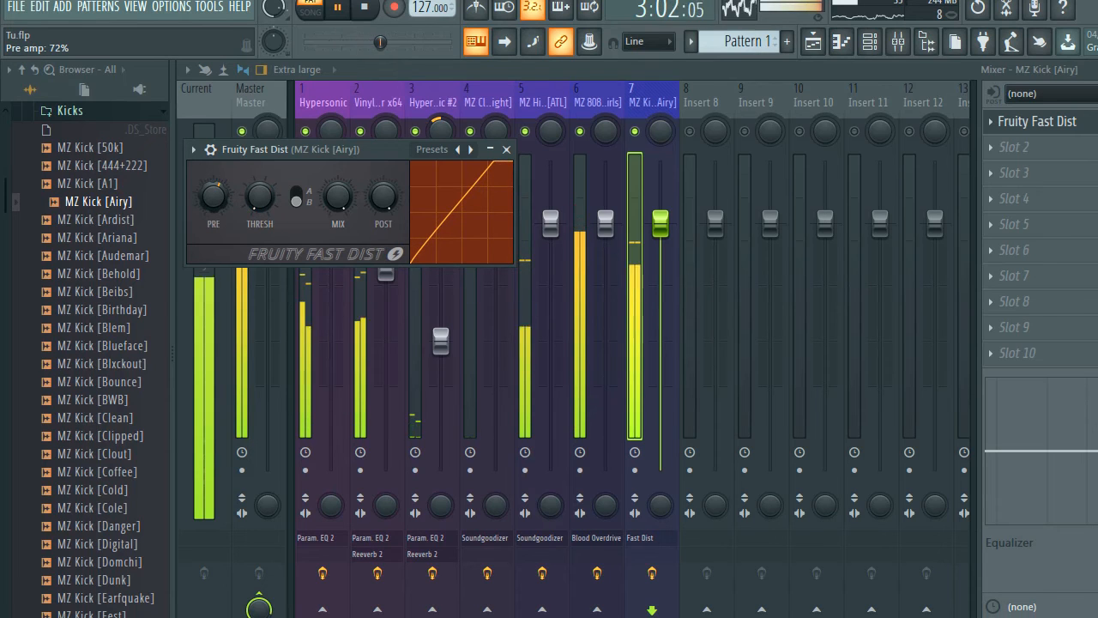
click(506, 150)
Step: Save the project and close the mixer
key(ctrl+s)
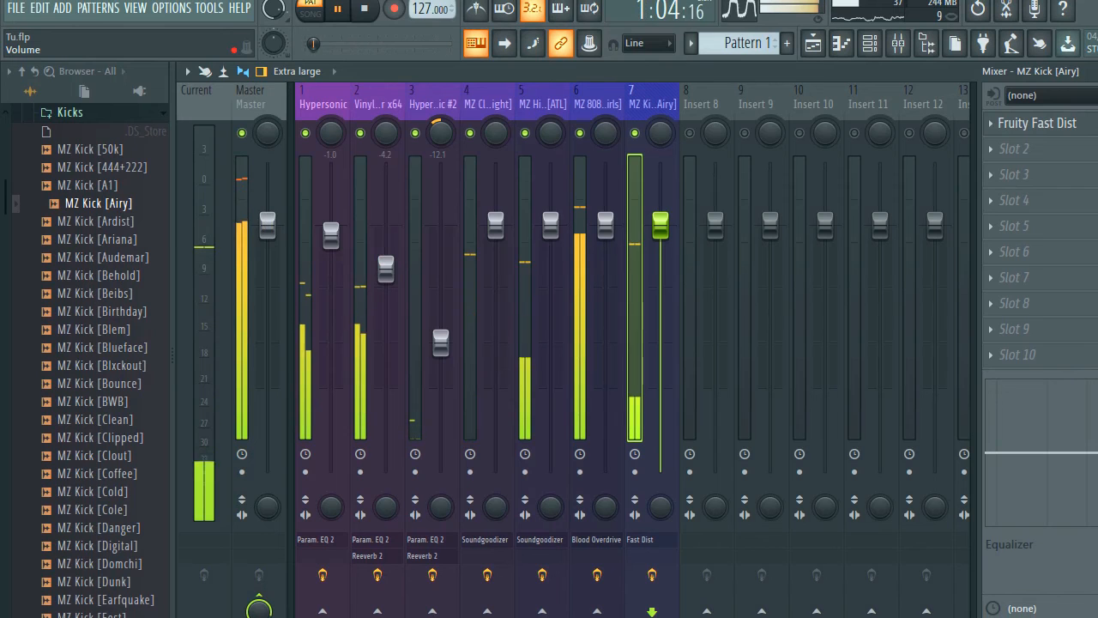
key(ctrl+s)
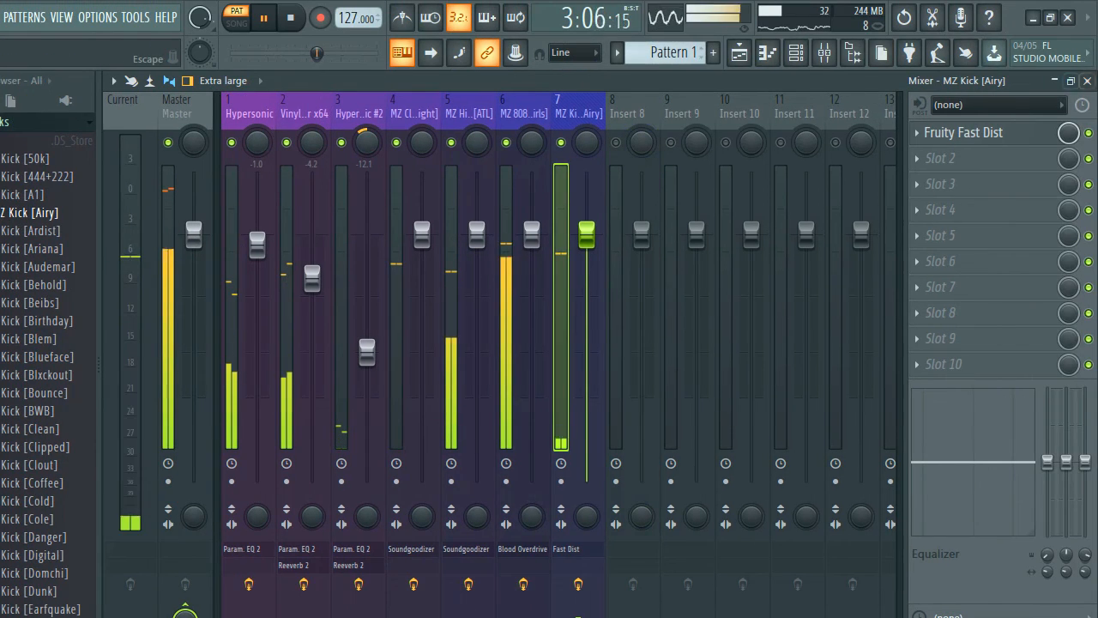
click(1087, 81)
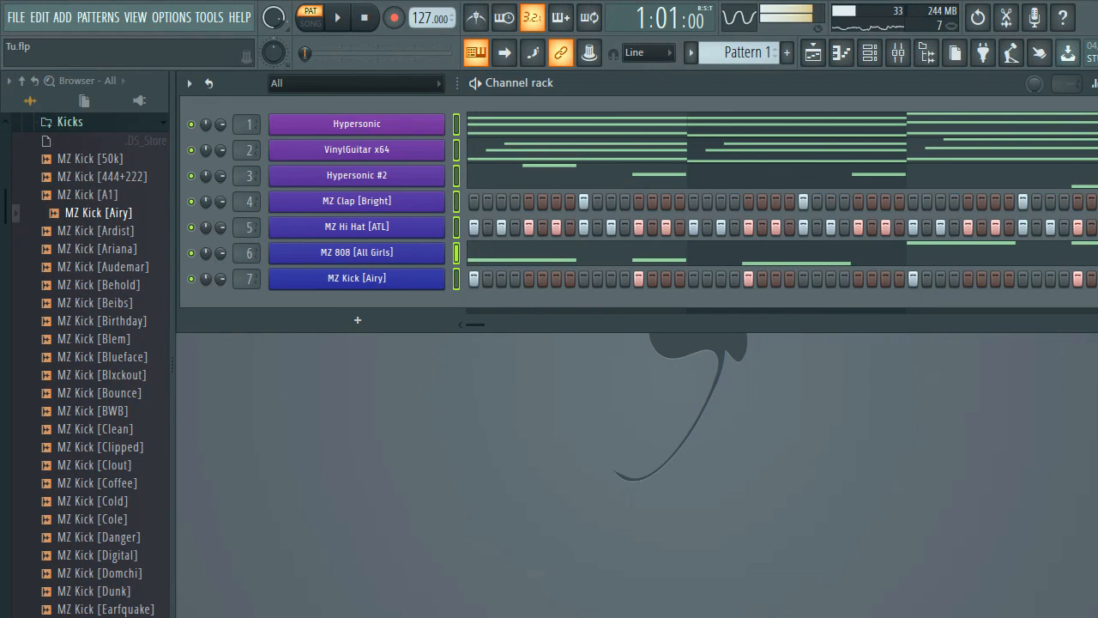
Step: Open the playlist and split Pattern 1 into separate patterns by channel
click(812, 53)
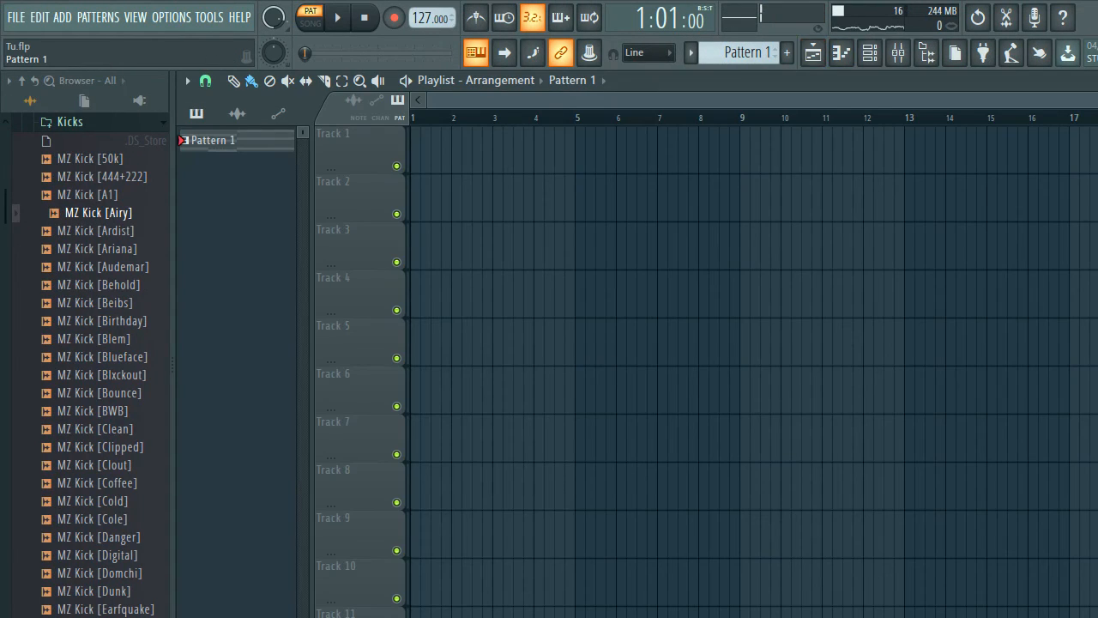
right_click(248, 145)
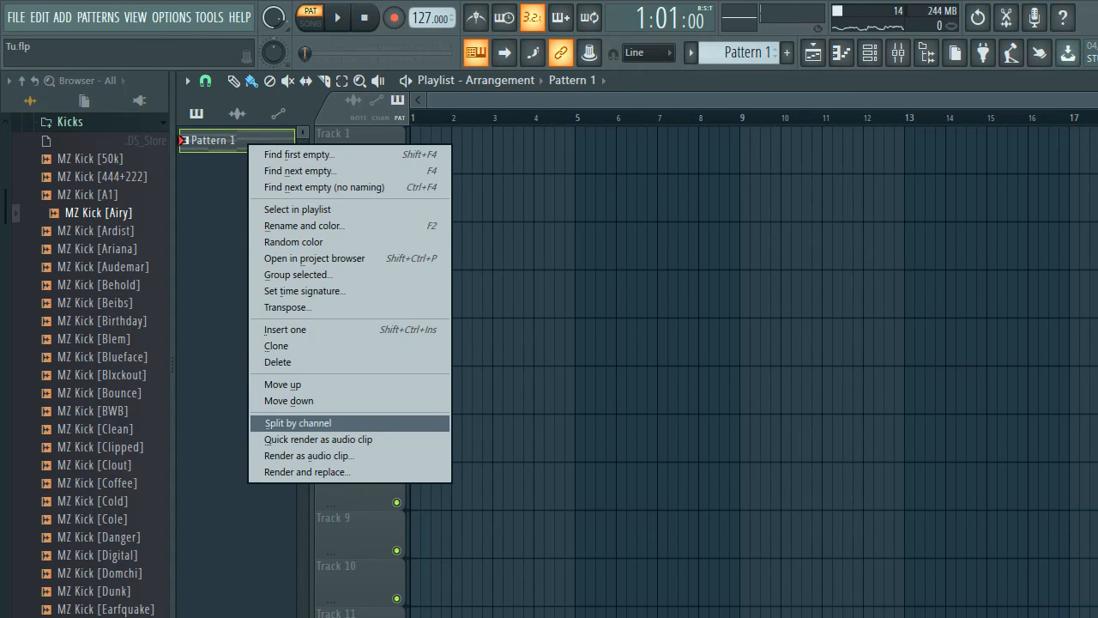
click(297, 423)
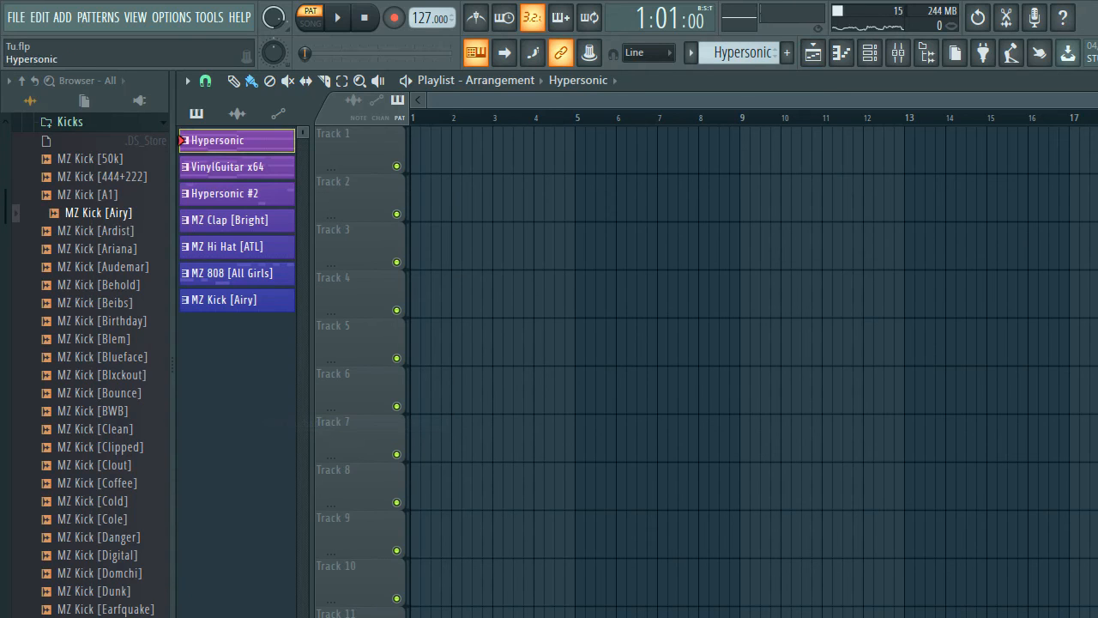
Step: Place all seven split patterns on their own tracks at bar 1 and duplicate them three times to fill 16 bars
shift+click(236, 300)
drag(244, 221, 347, 159)
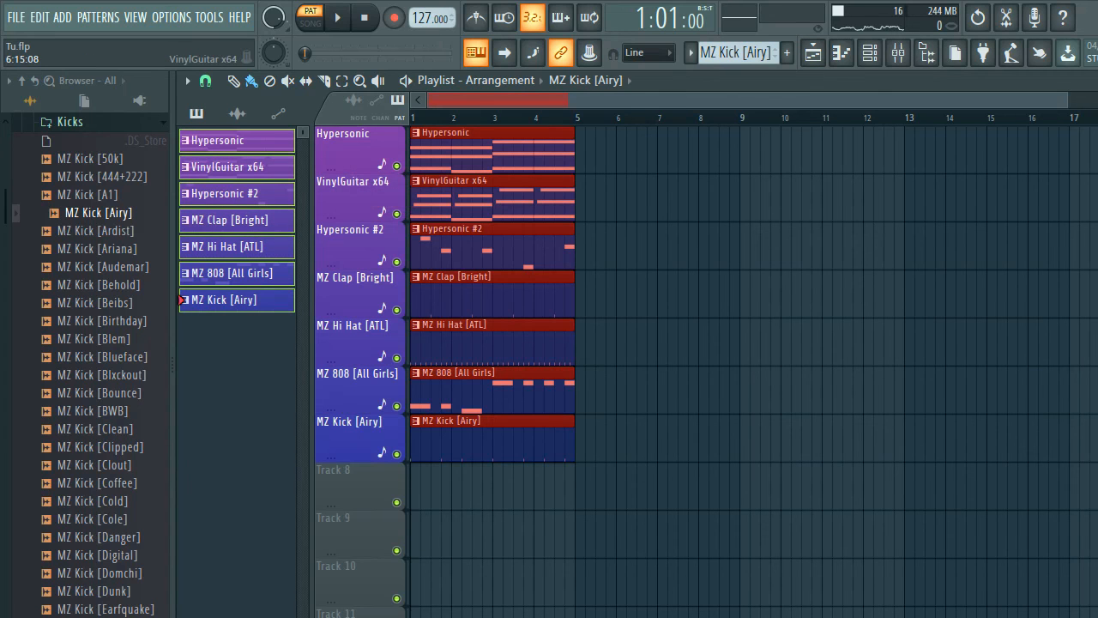
key(ctrl+b)
key(ctrl+b)
key(ctrl+b)
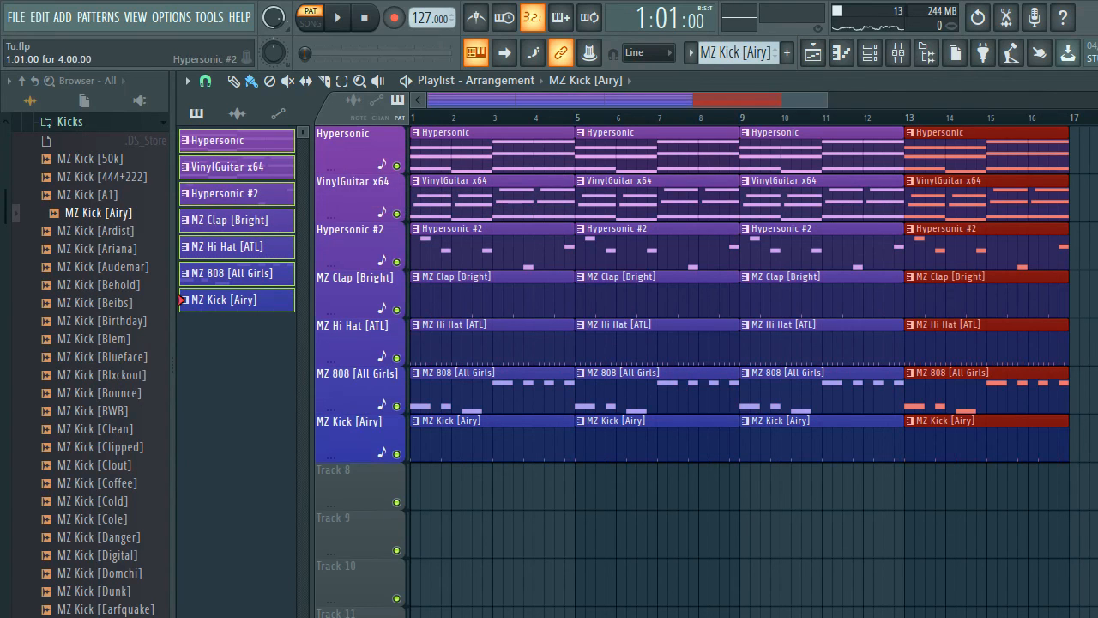
Step: Delete every clip except Hypersonic from bars 1 to 4 and play the arrangement in song mode
drag(484, 199, 482, 439)
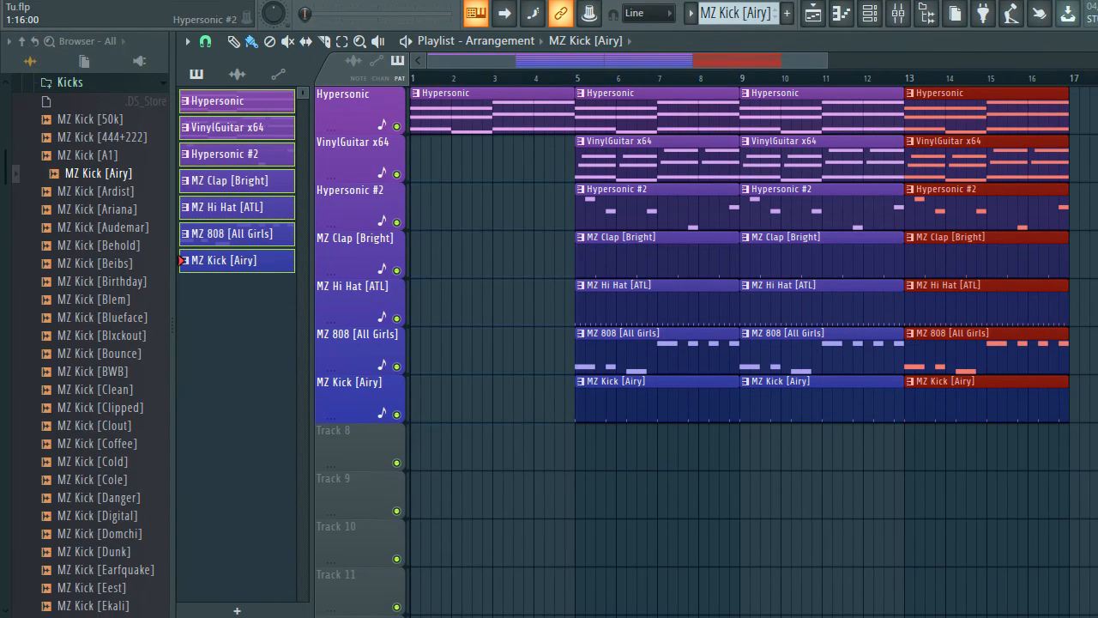
key(space)
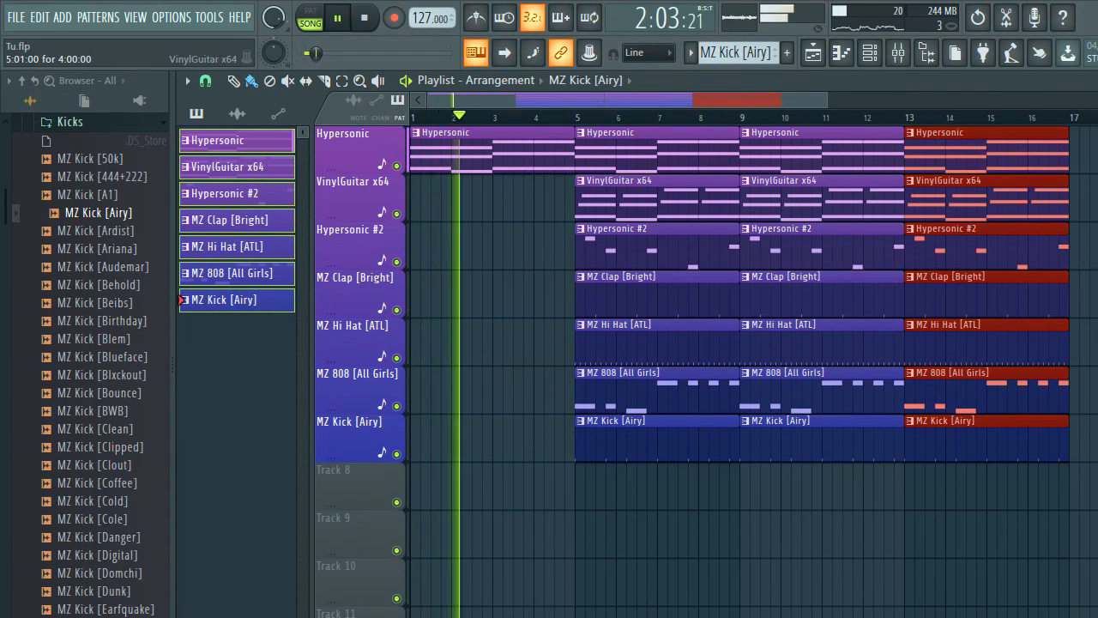
Step: Delete the clips below VinylGuitar x64 in bars 5 to 8 and the Hypersonic #2 clip at bar 9, deselect everything and pause playback
drag(617, 293, 644, 439)
right_click(640, 208)
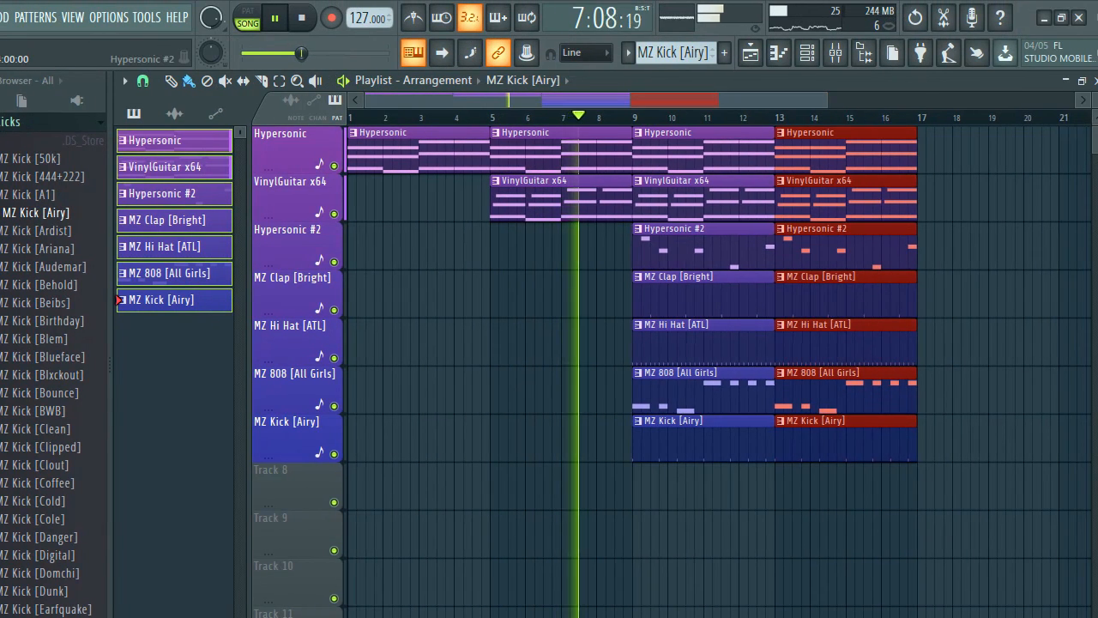
right_click(709, 247)
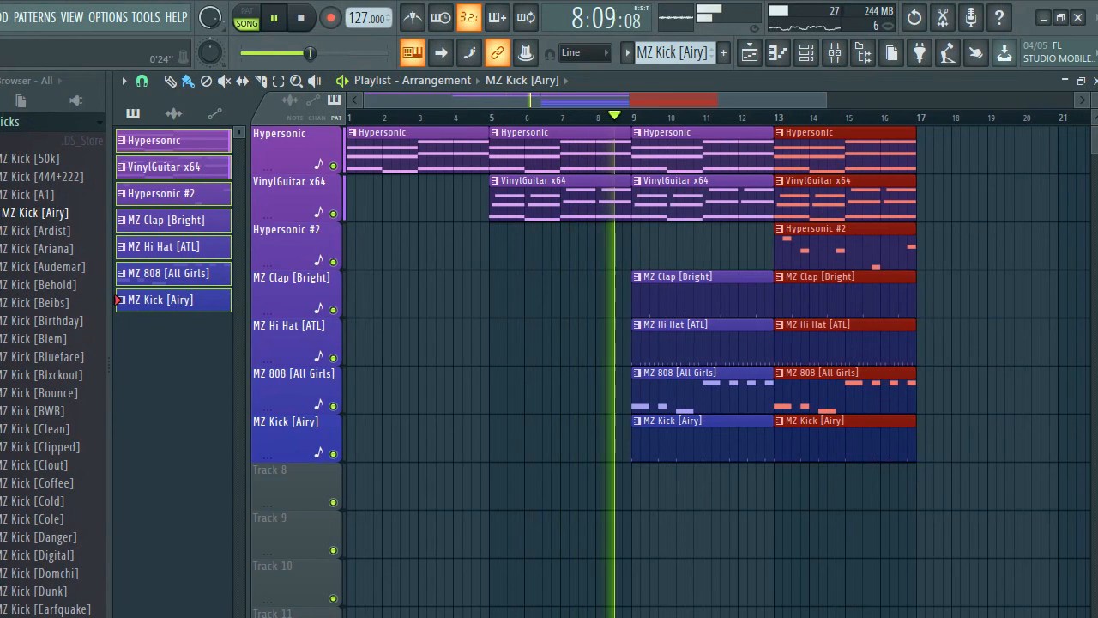
scroll(709, 343, down, 2)
key(ctrl+d)
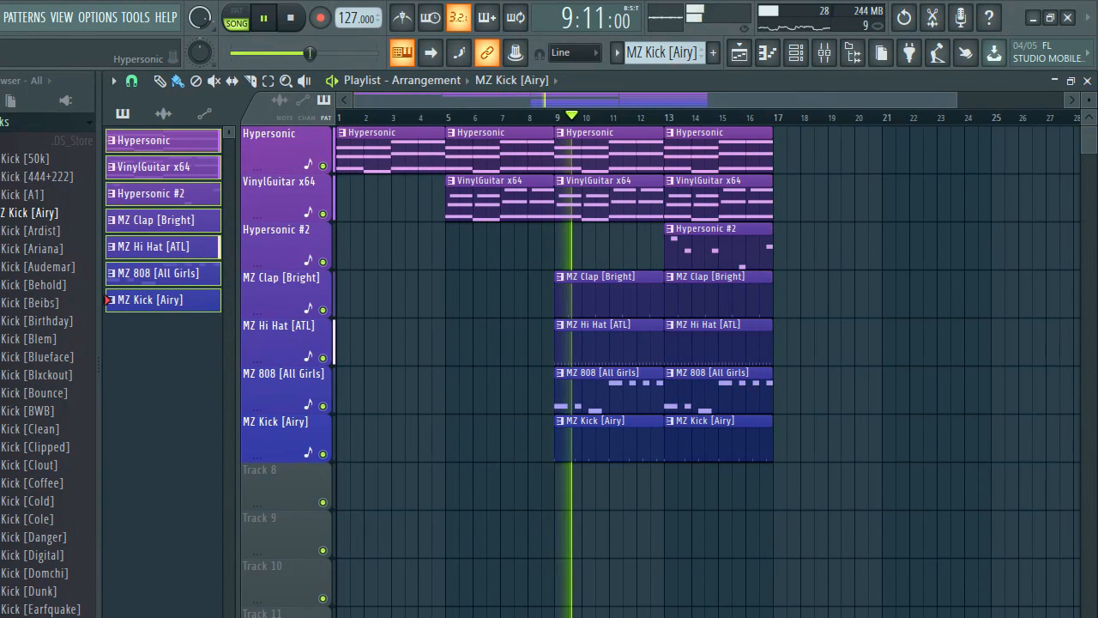
key(space)
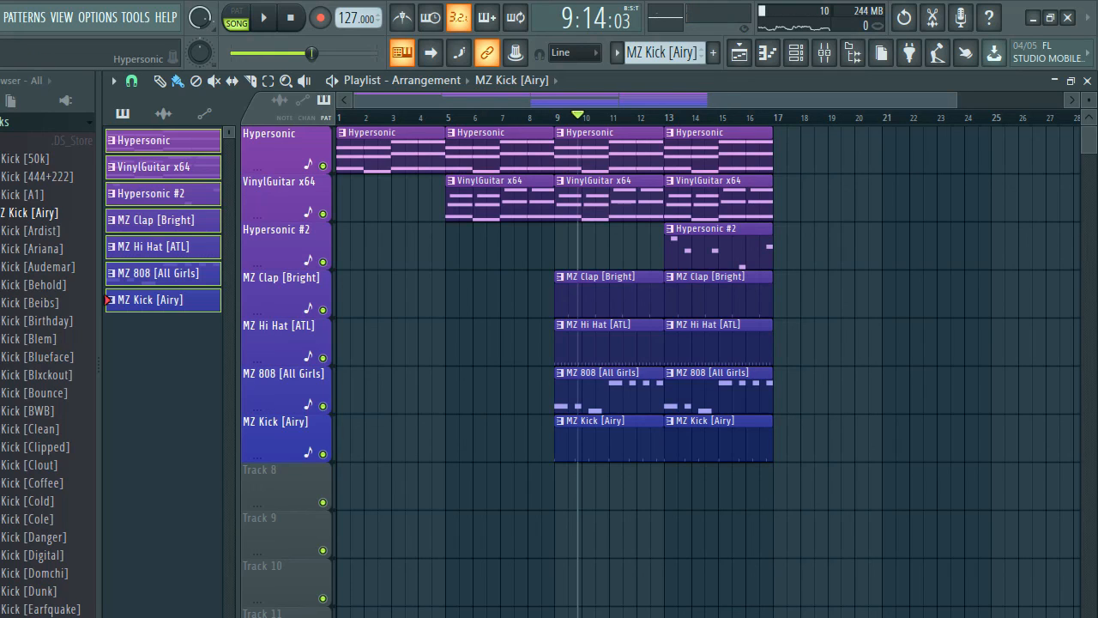
Step: Play the whole arrangement from bar 1 in song mode to check it
drag(956, 101, 1063, 100)
click(235, 17)
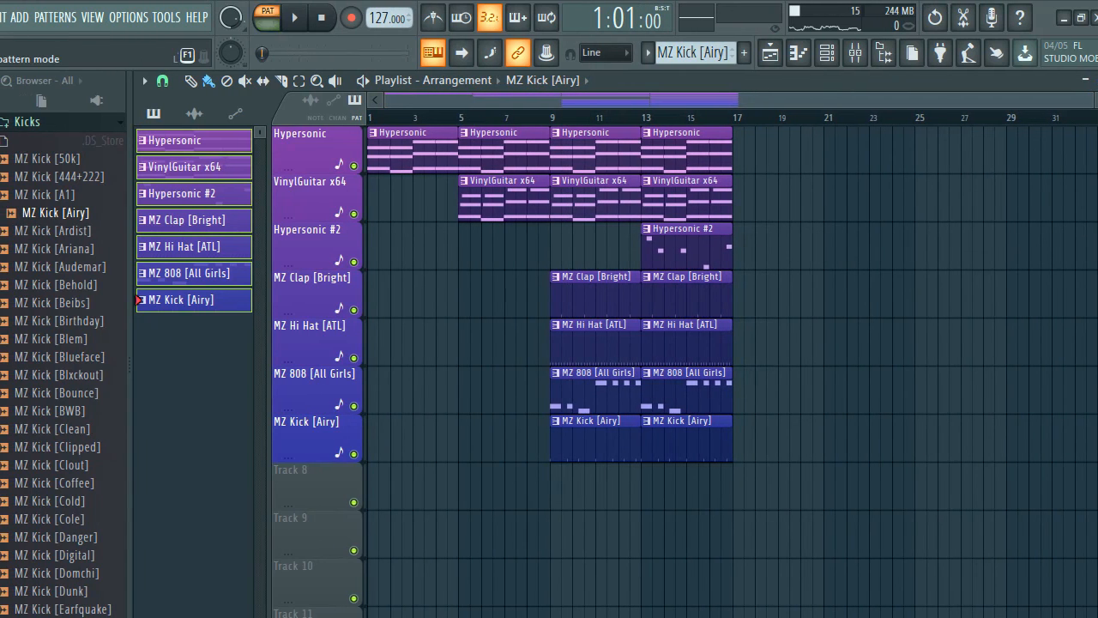
click(267, 17)
click(294, 17)
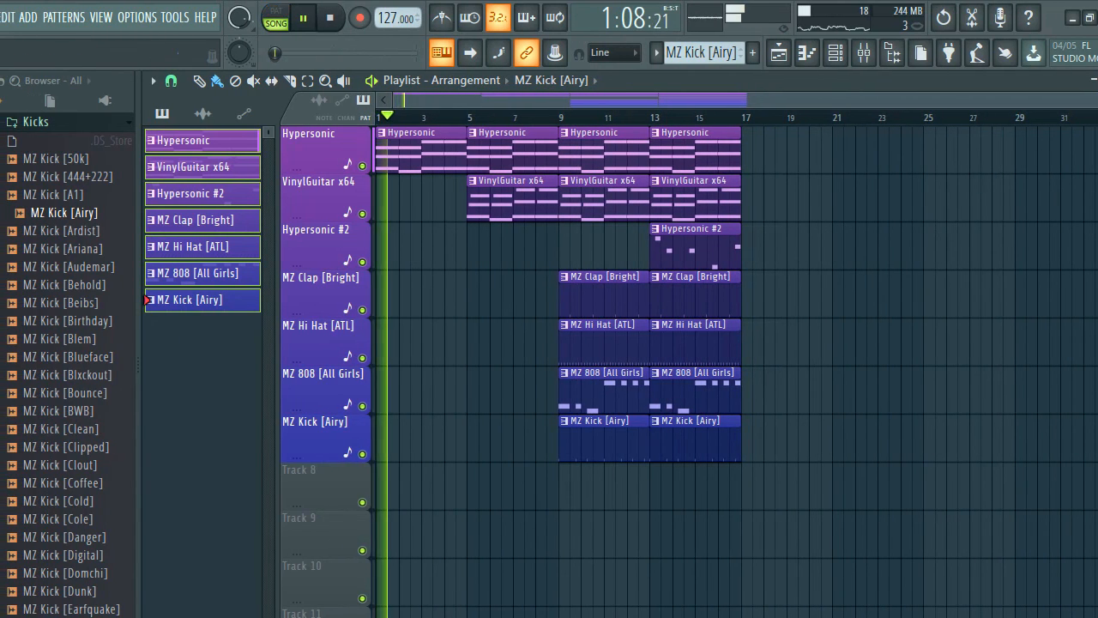